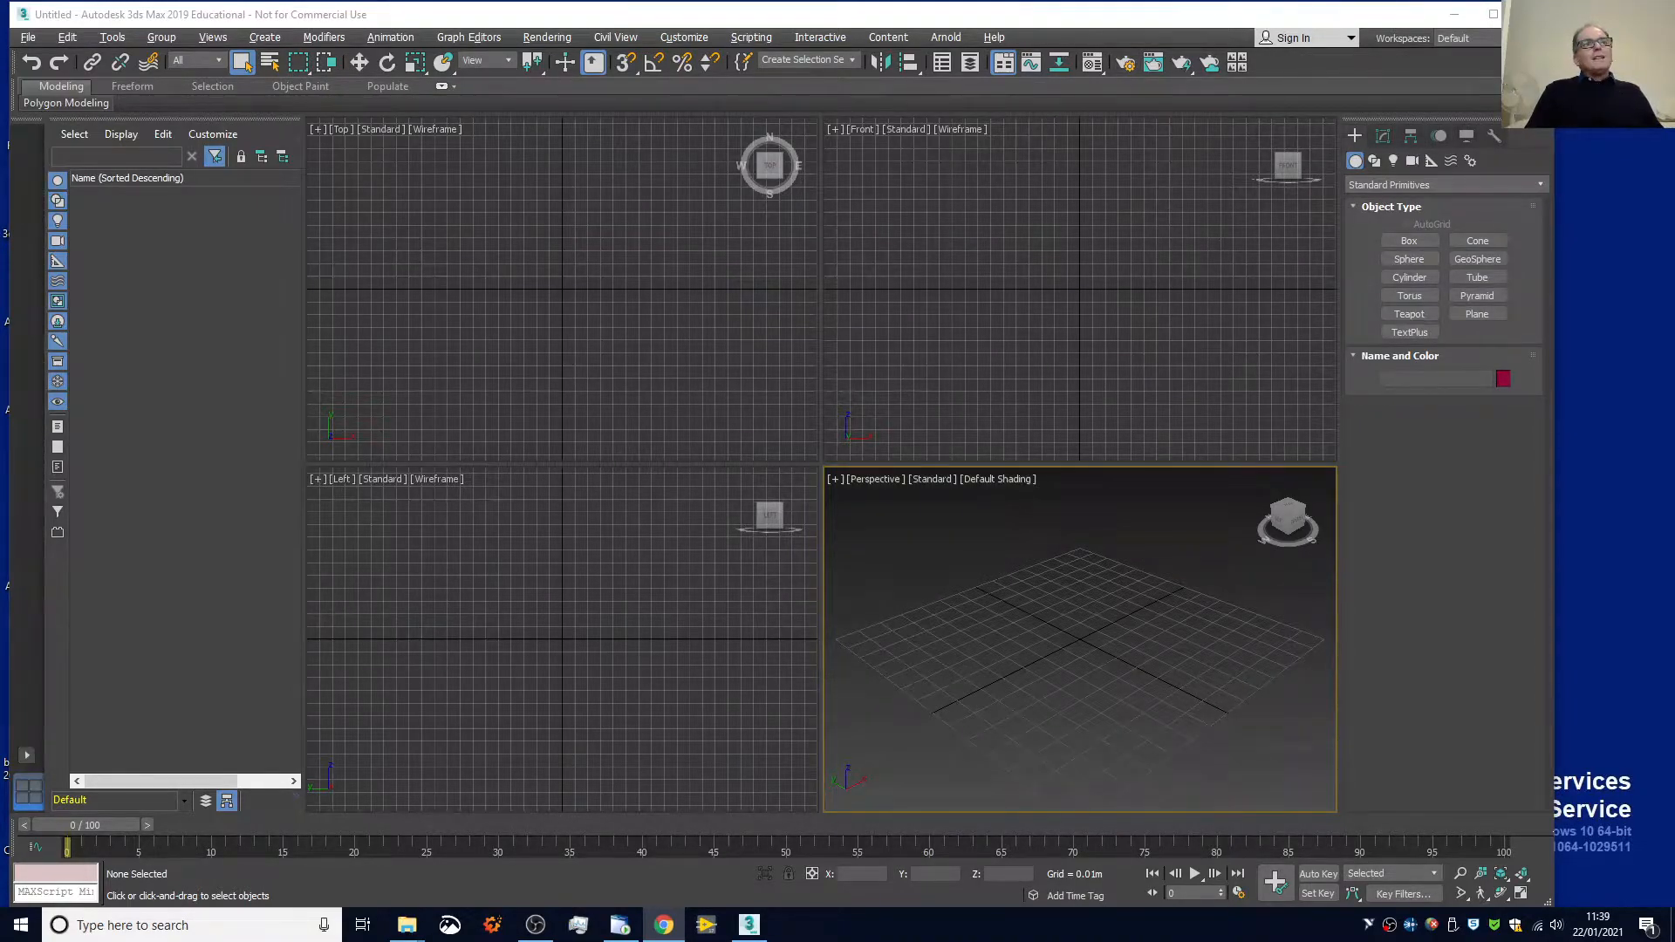
# Open Leg_IK.max from the 201718_ENGG321_EX2 tutorial folder in Documents, rescaling the file objects to the system unit scale, and view the leg
pyautogui.click(28, 36)
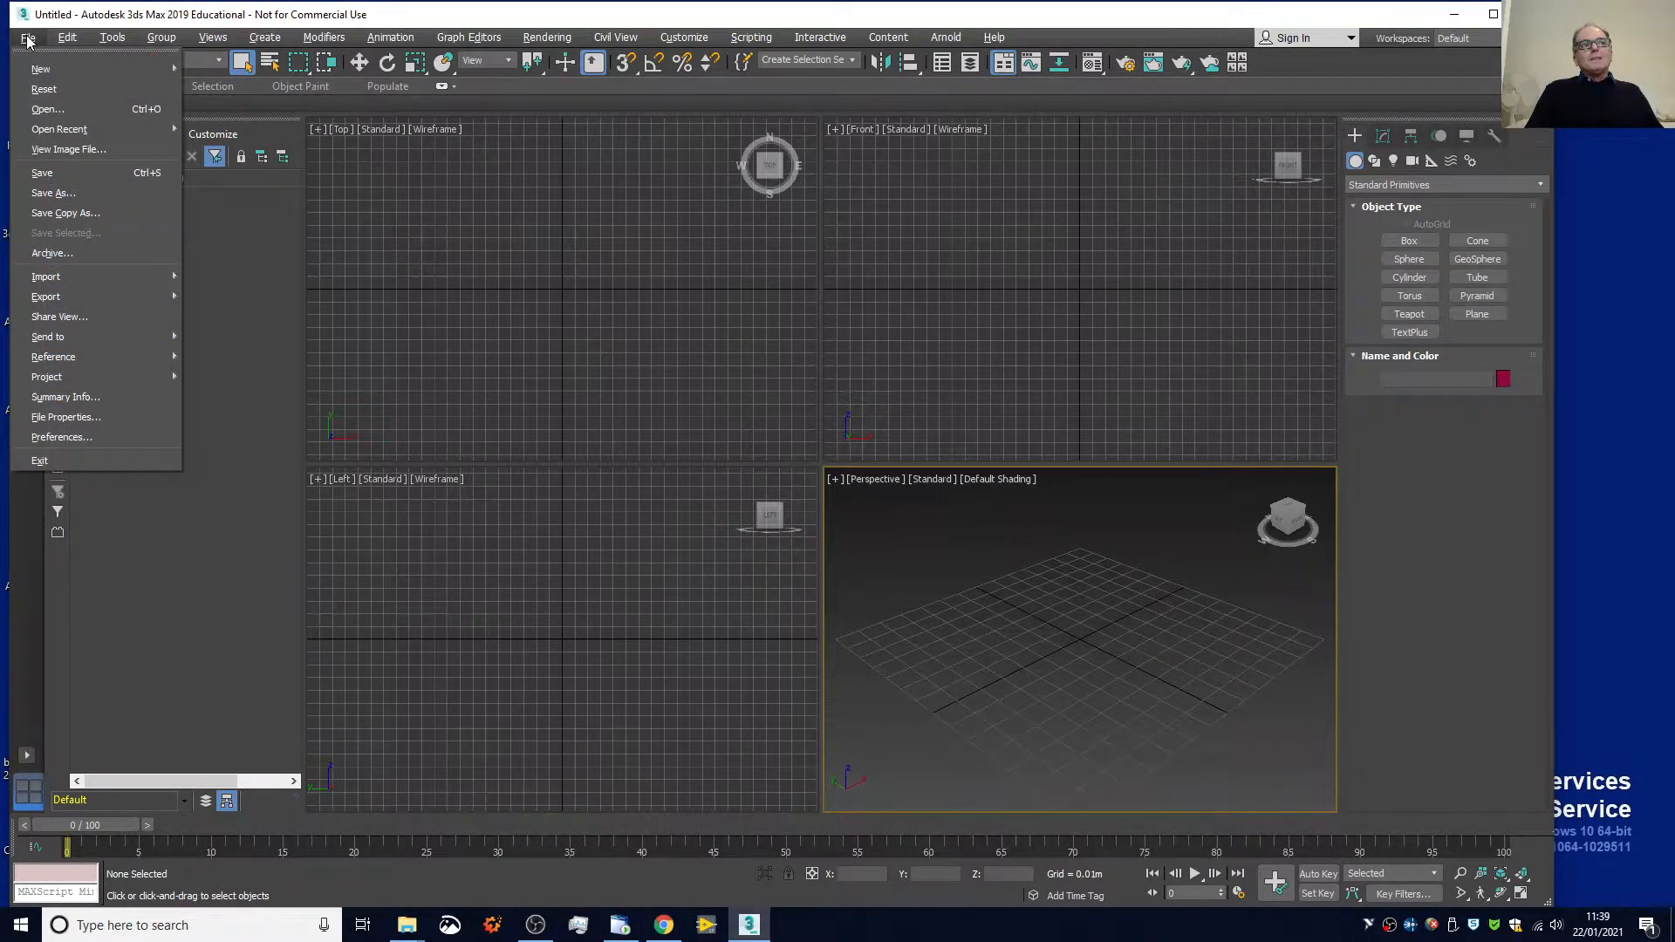
pyautogui.click(56, 105)
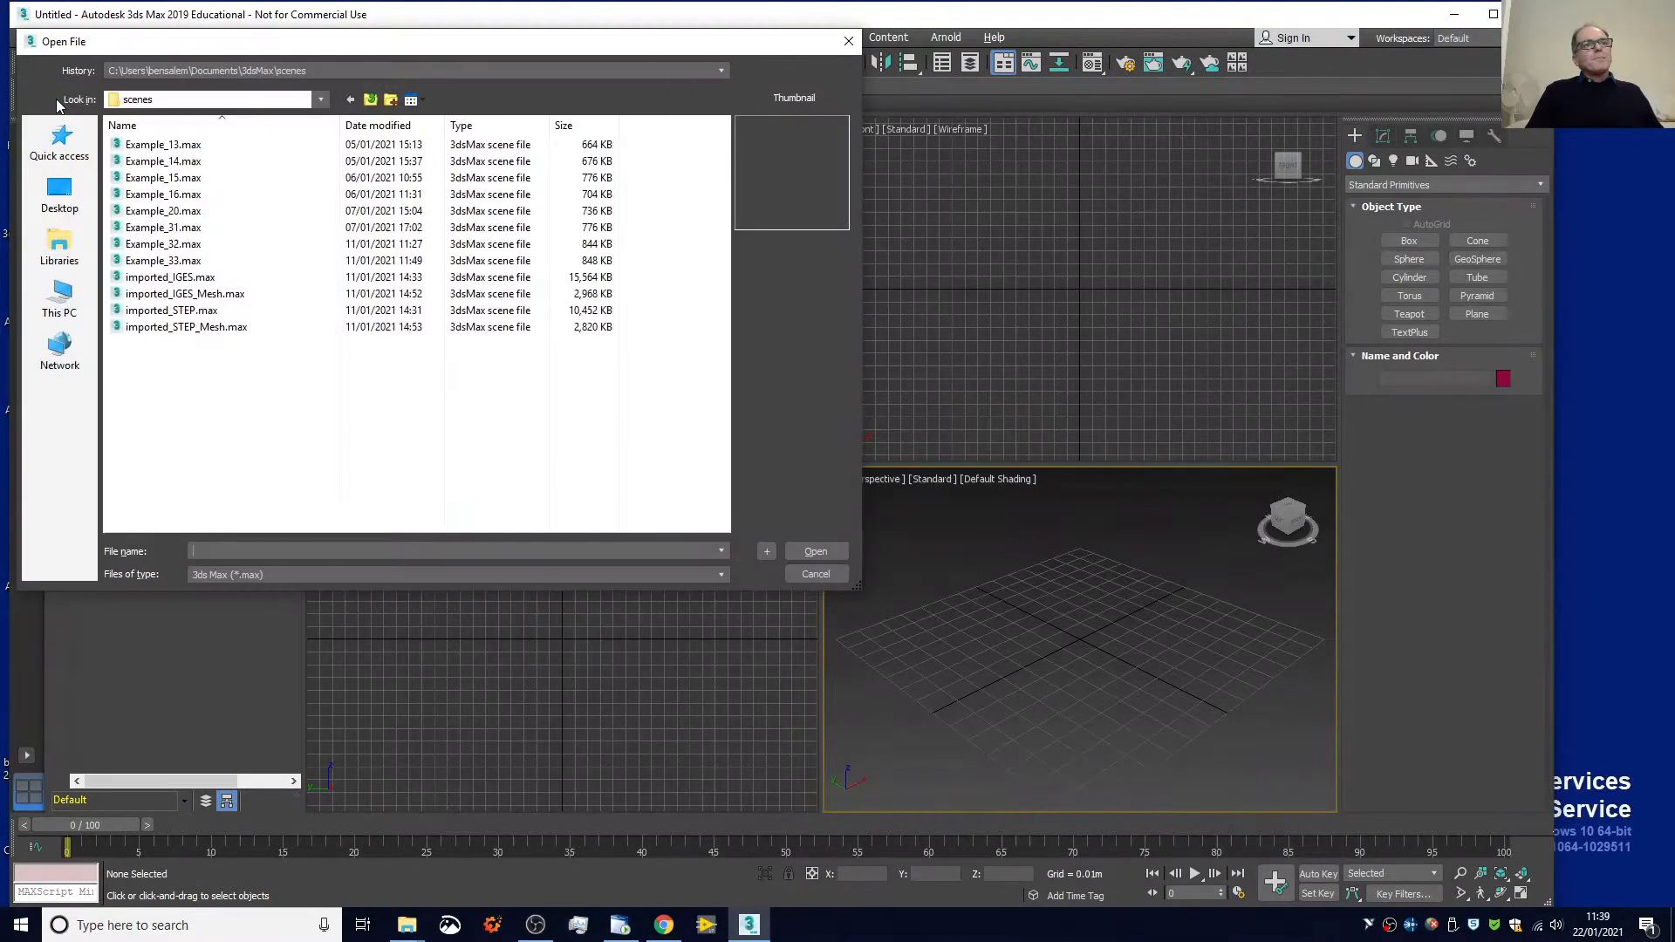
pyautogui.click(369, 99)
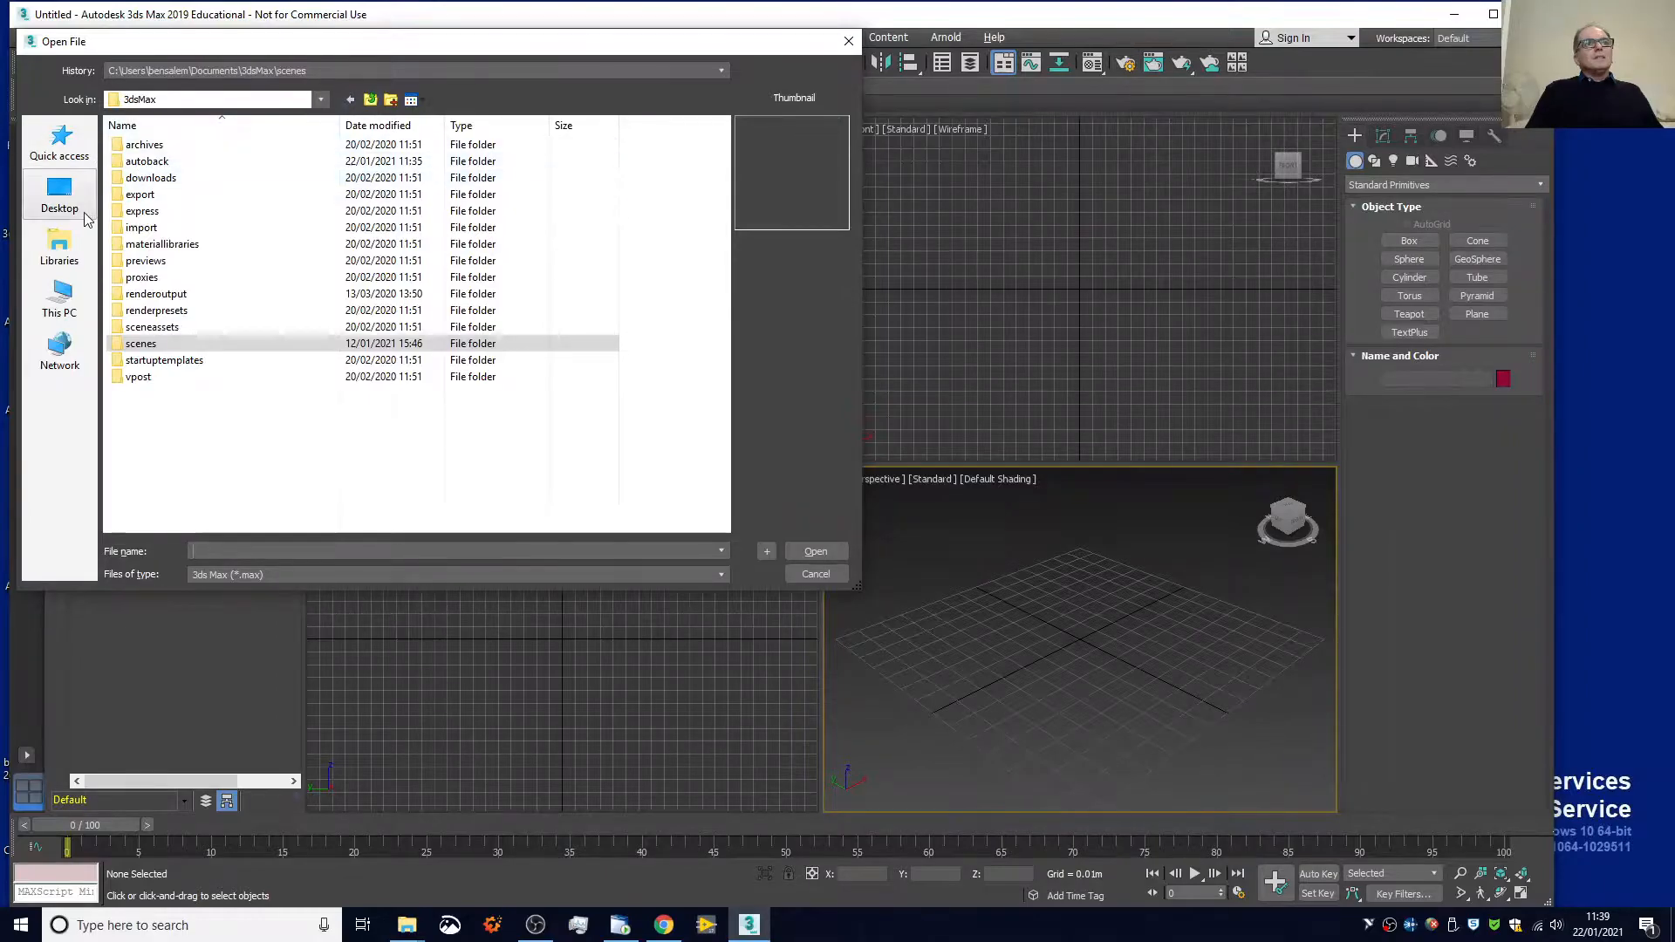
pyautogui.click(375, 101)
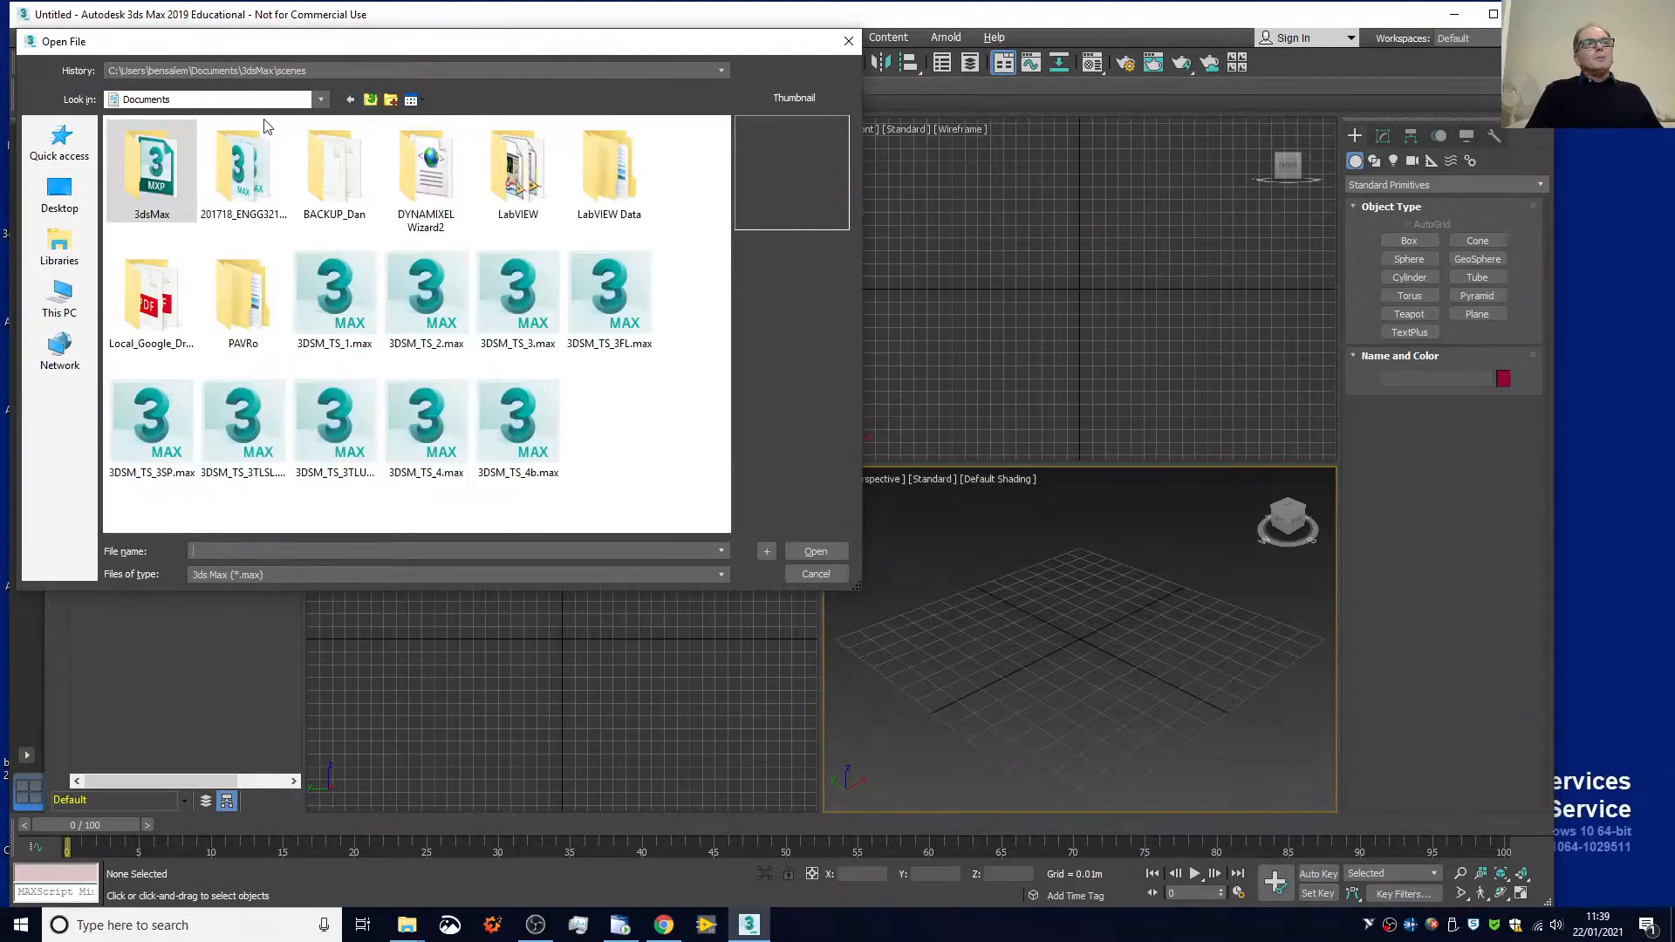
pyautogui.doubleClick(228, 168)
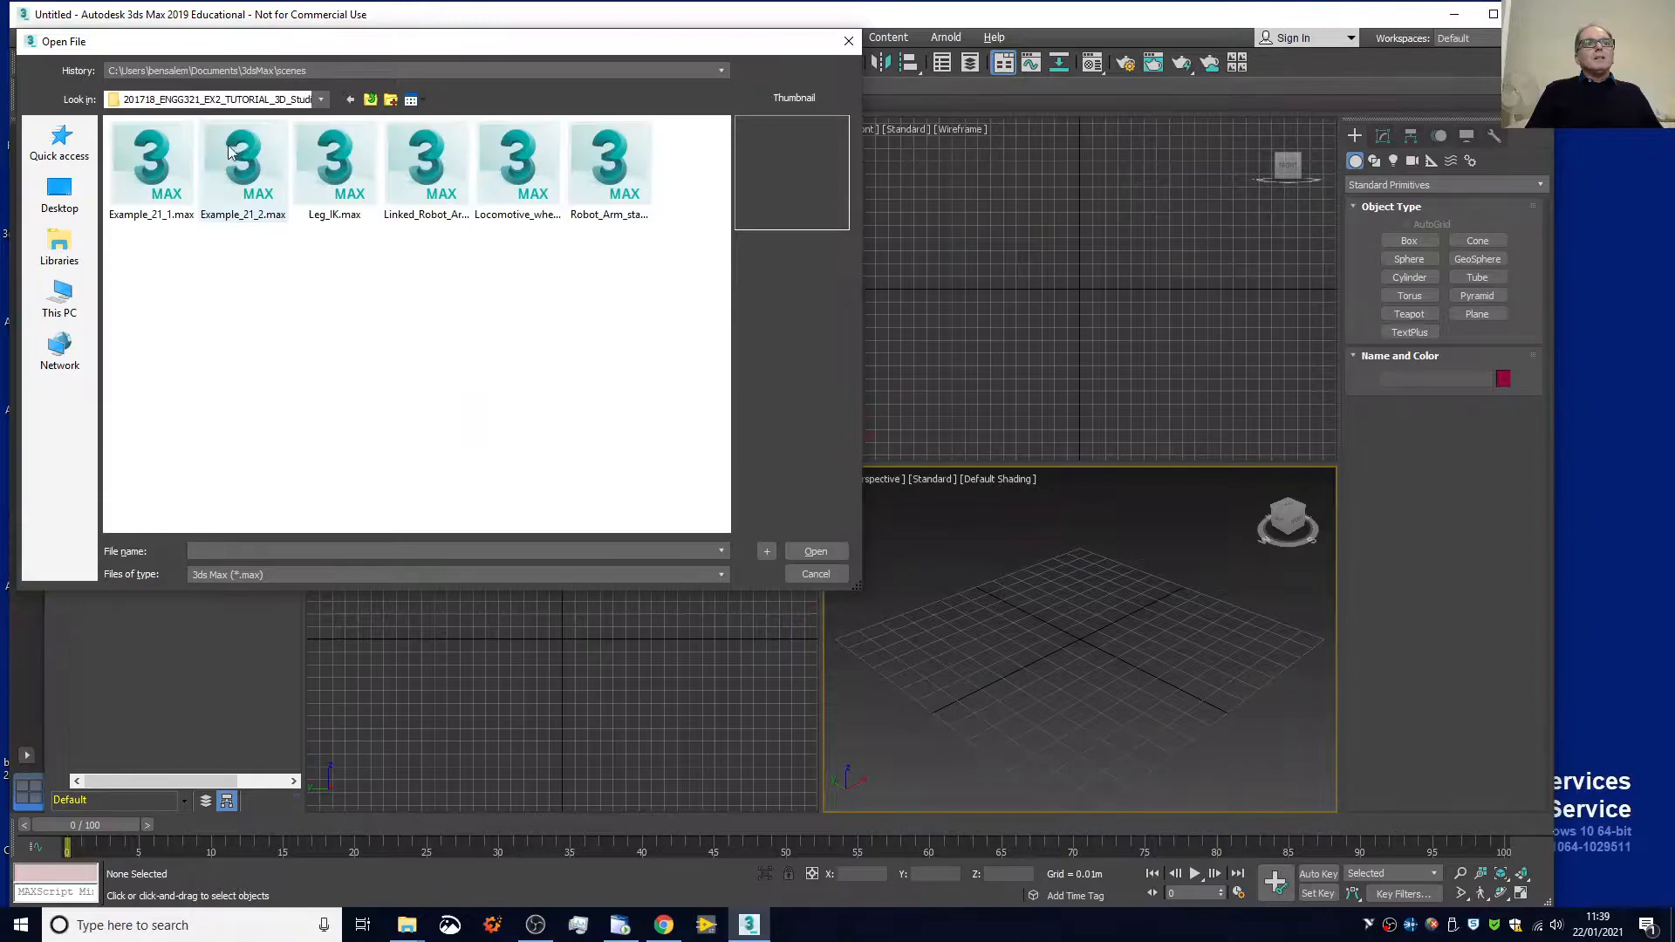
pyautogui.doubleClick(335, 195)
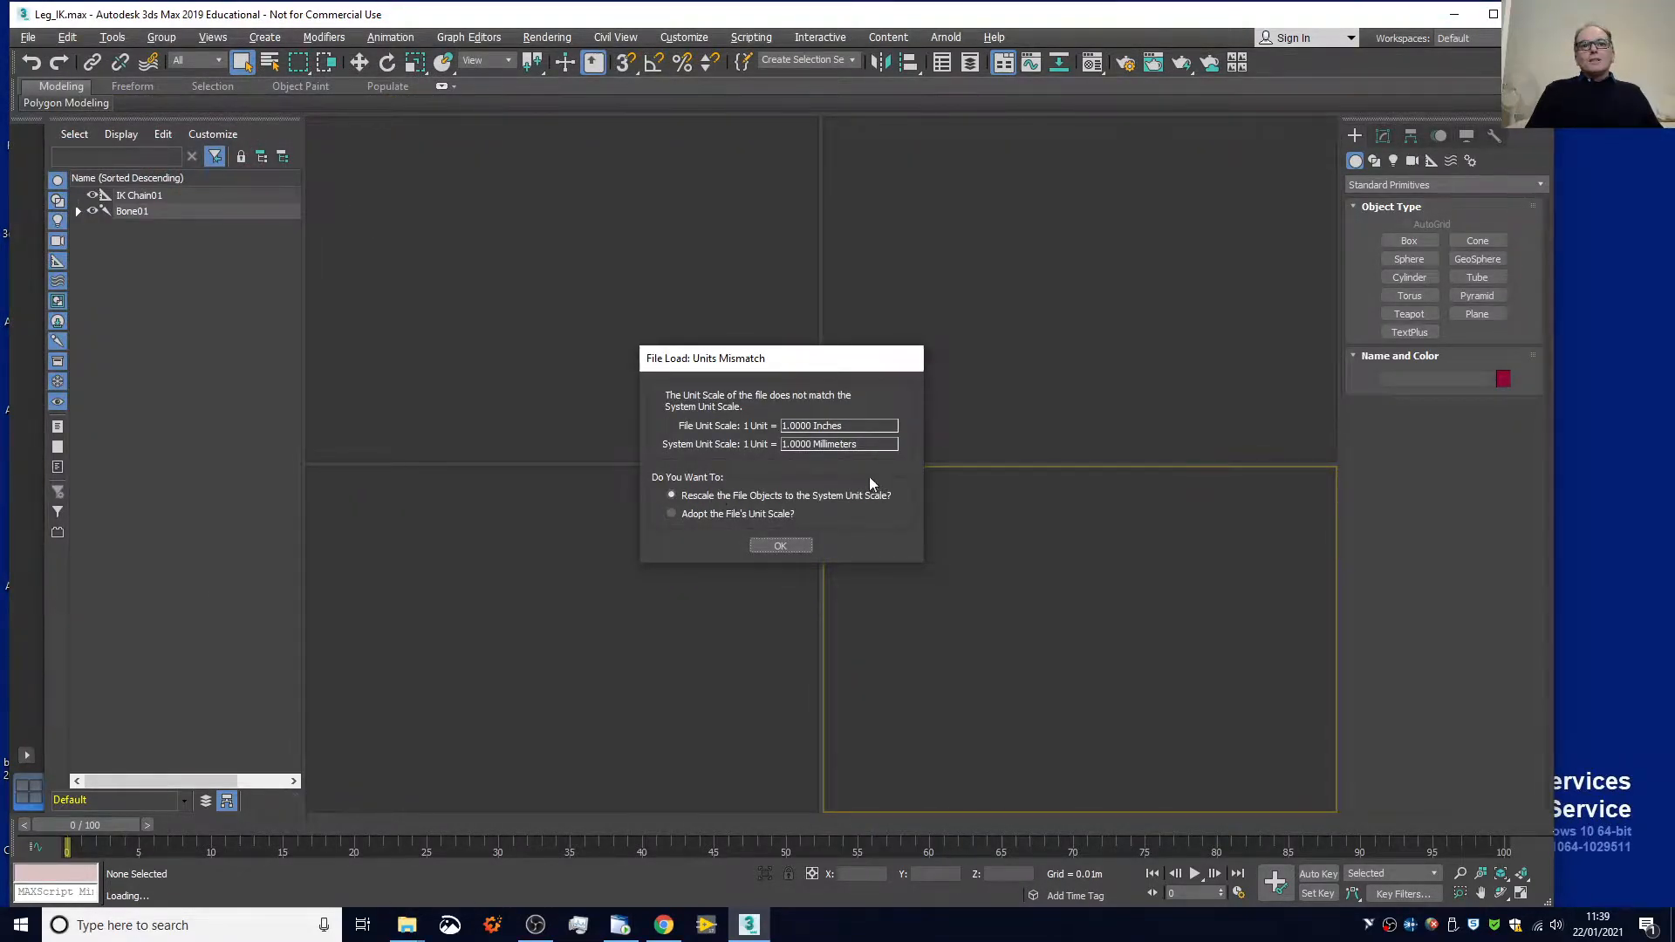
pyautogui.click(777, 545)
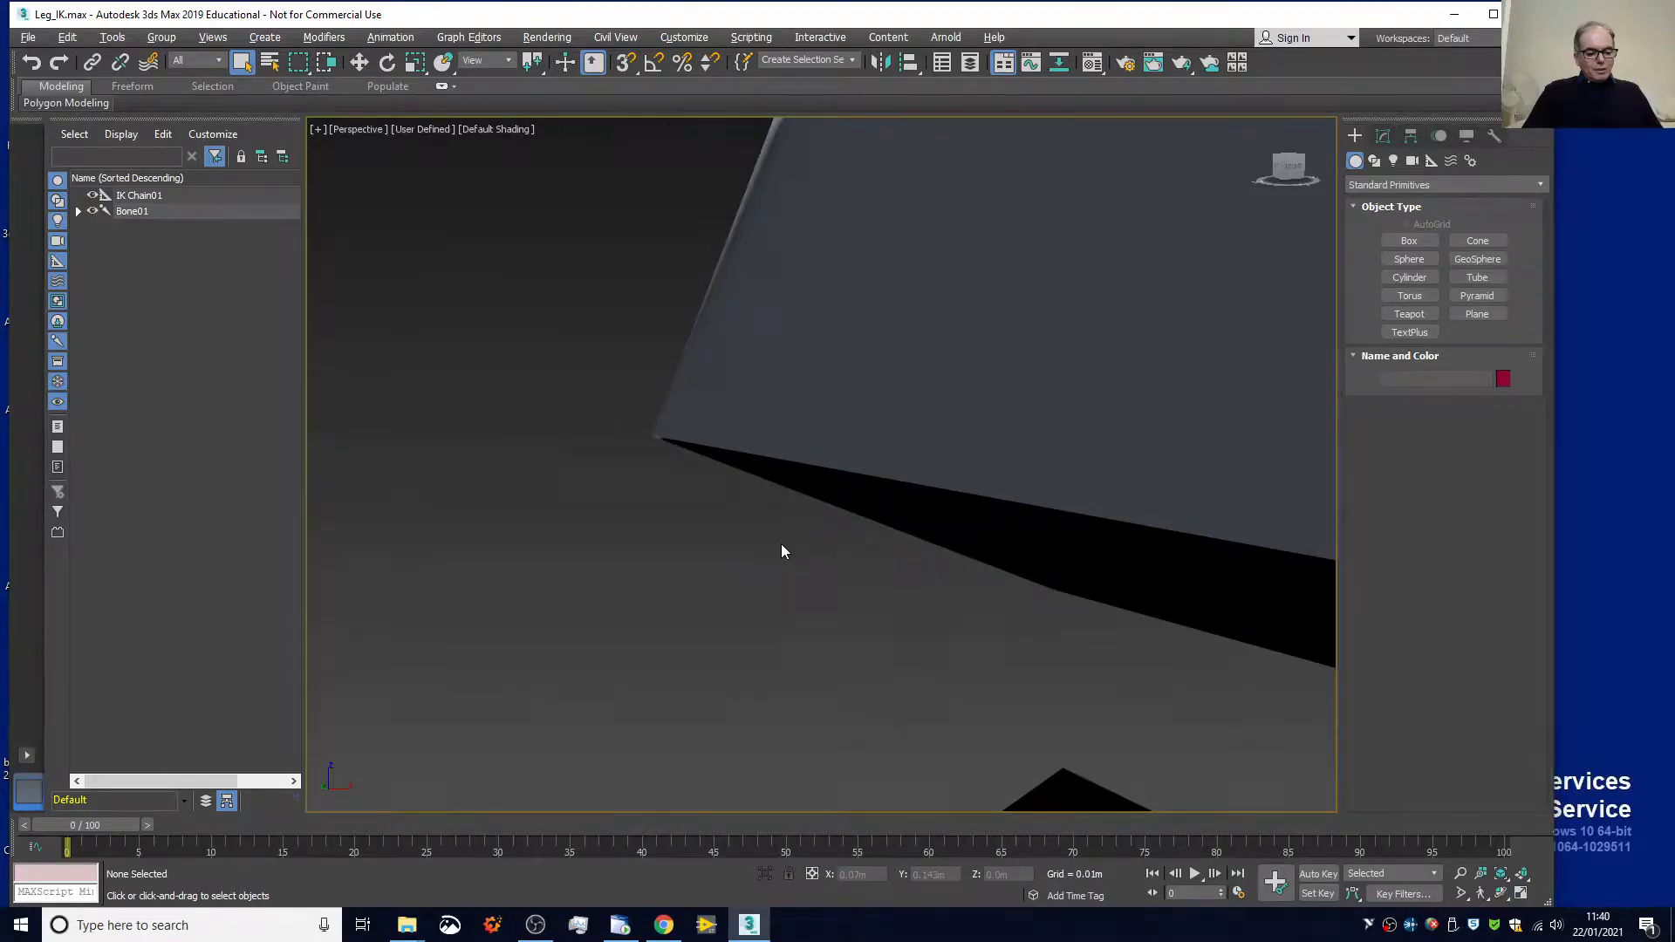
pyautogui.press('z')
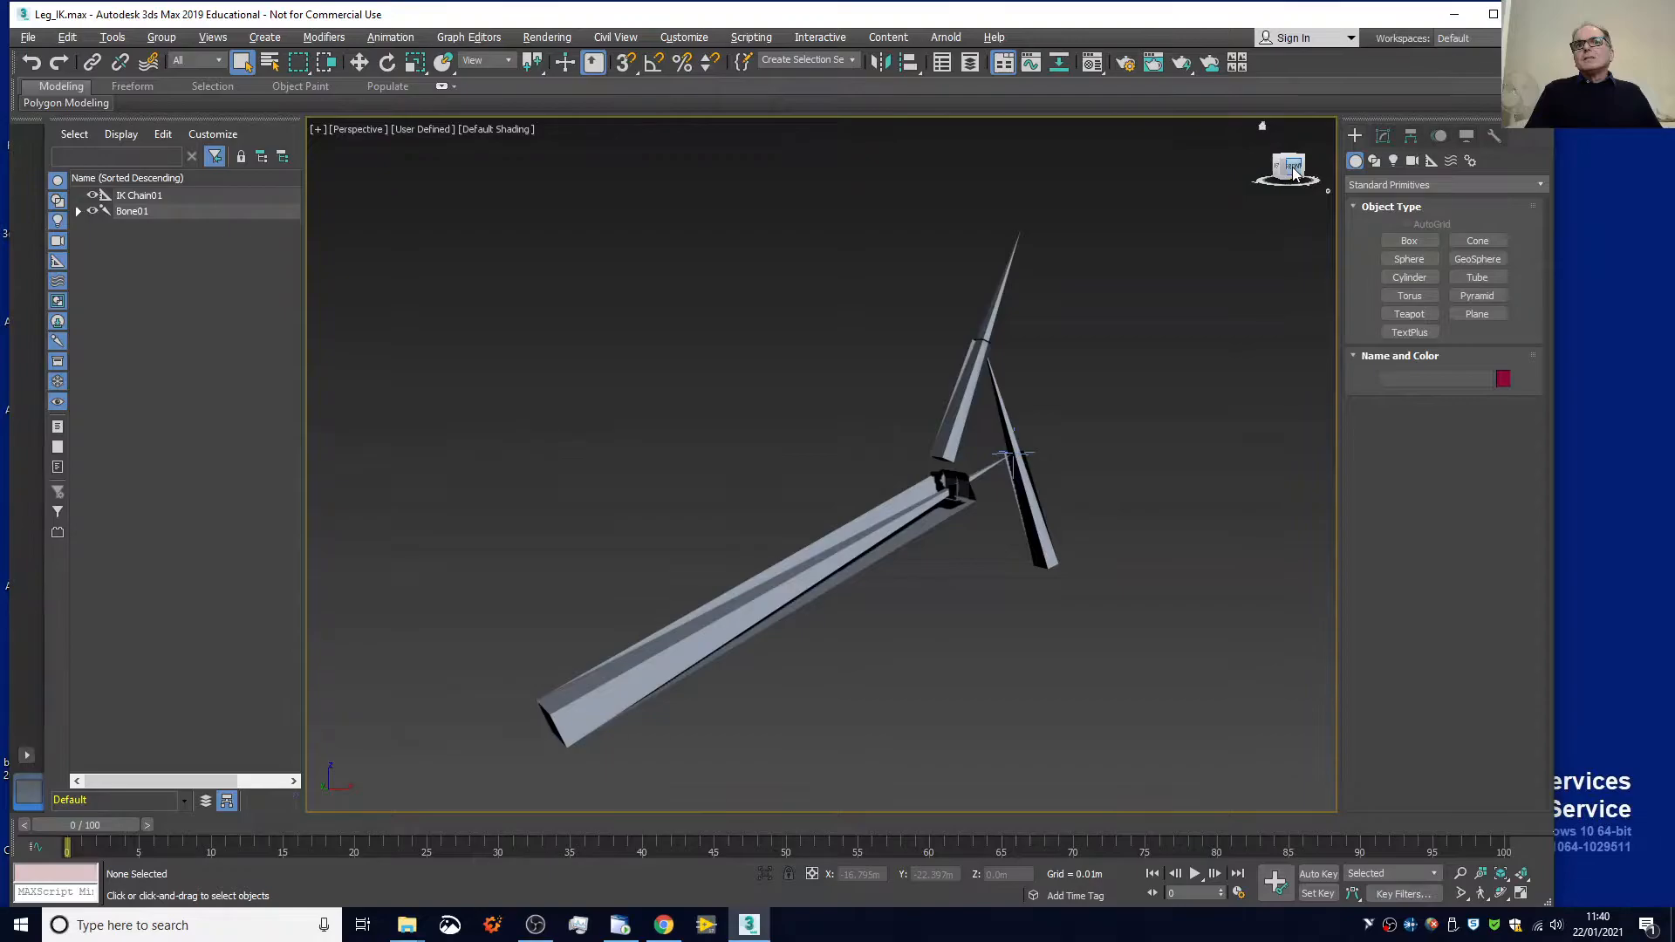
pyautogui.moveTo(1294, 174); pyautogui.dragTo(1282, 188)
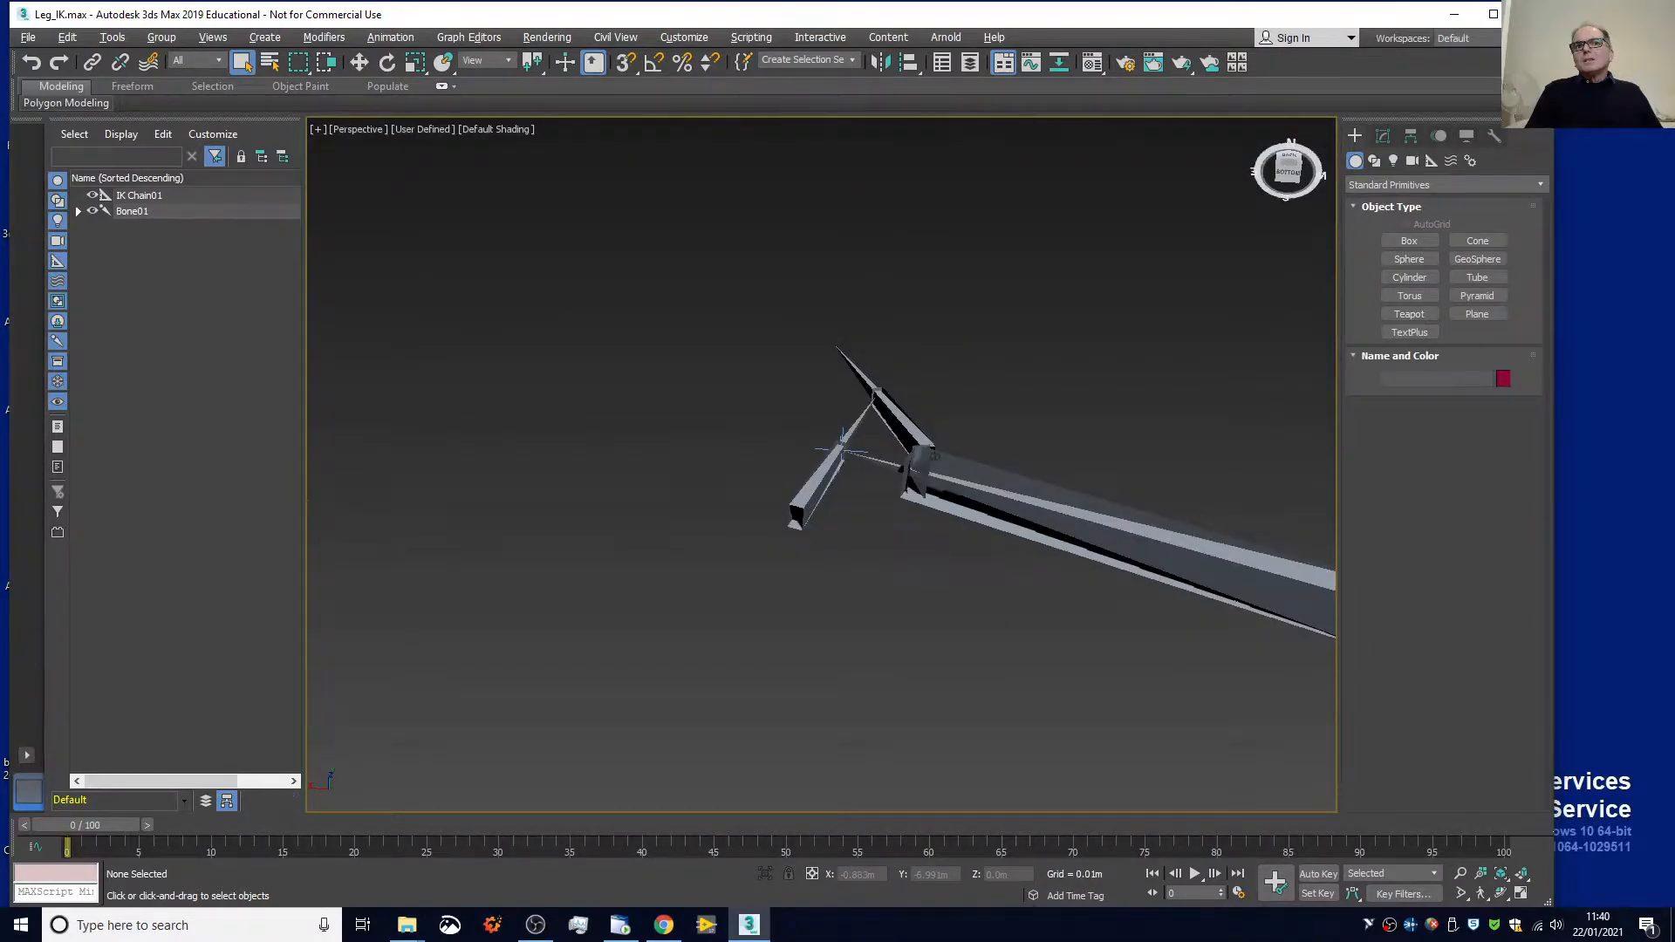
pyautogui.moveTo(1284, 164)
pyautogui.mouseDown()
pyautogui.moveTo(1292, 189)
pyautogui.moveTo(1289, 171)
pyautogui.mouseUp()
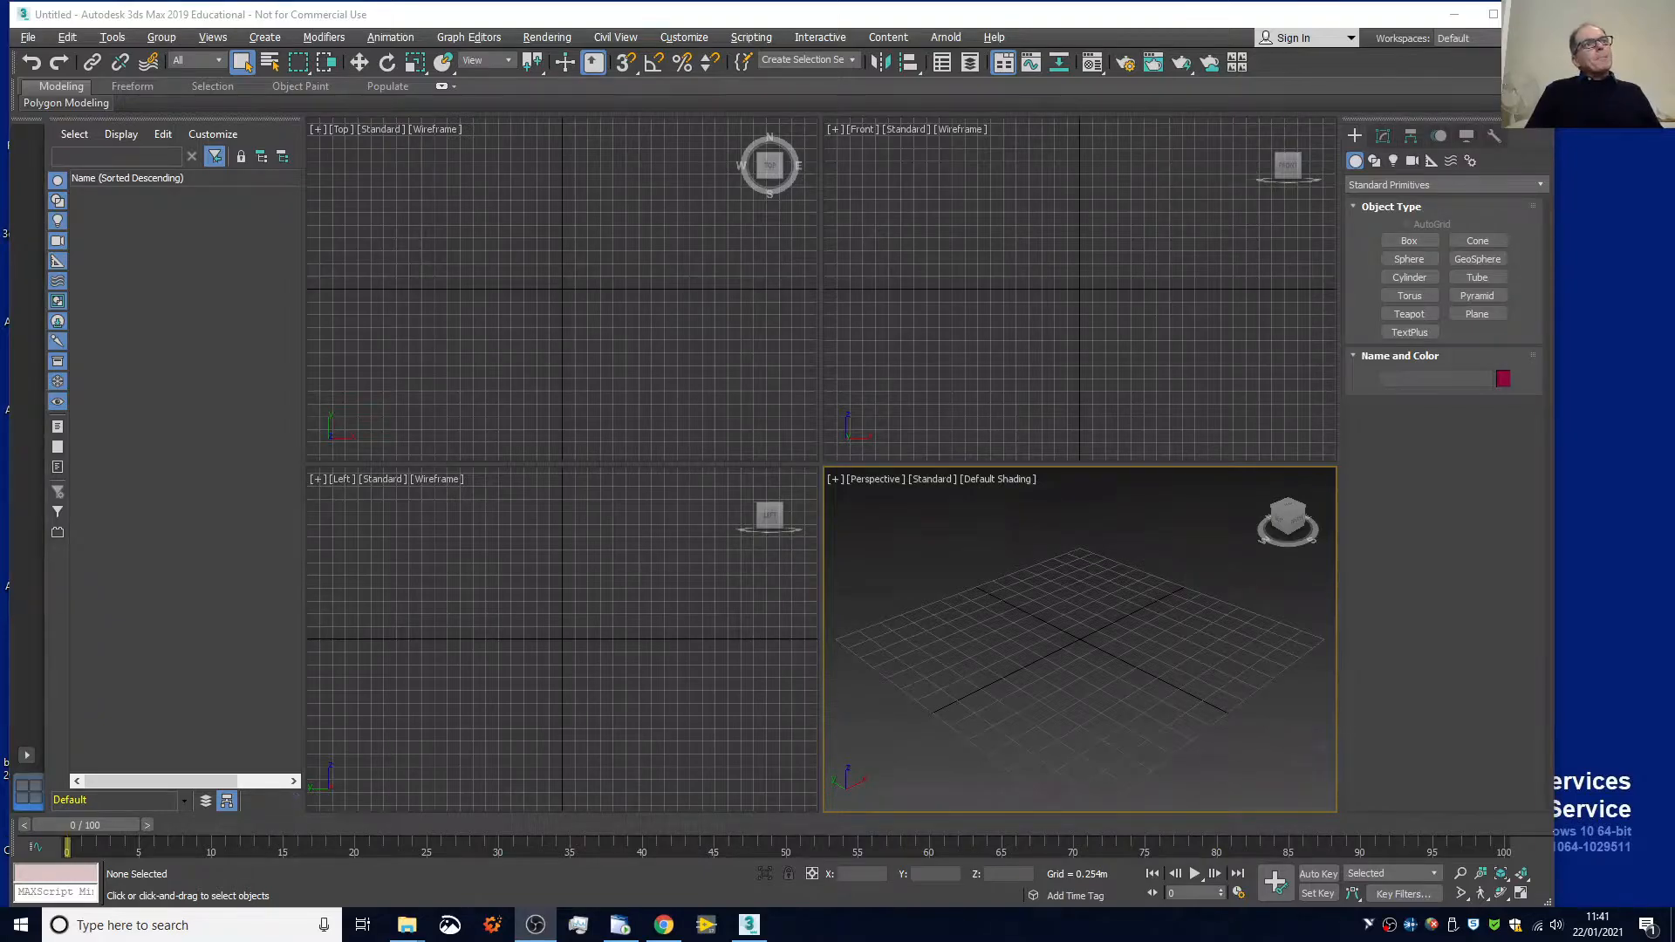
# Load the Leg_IK.max scene into the untitled session from the 201718_ENGG321_EX2 tutorial folder in Documents
pyautogui.click(27, 37)
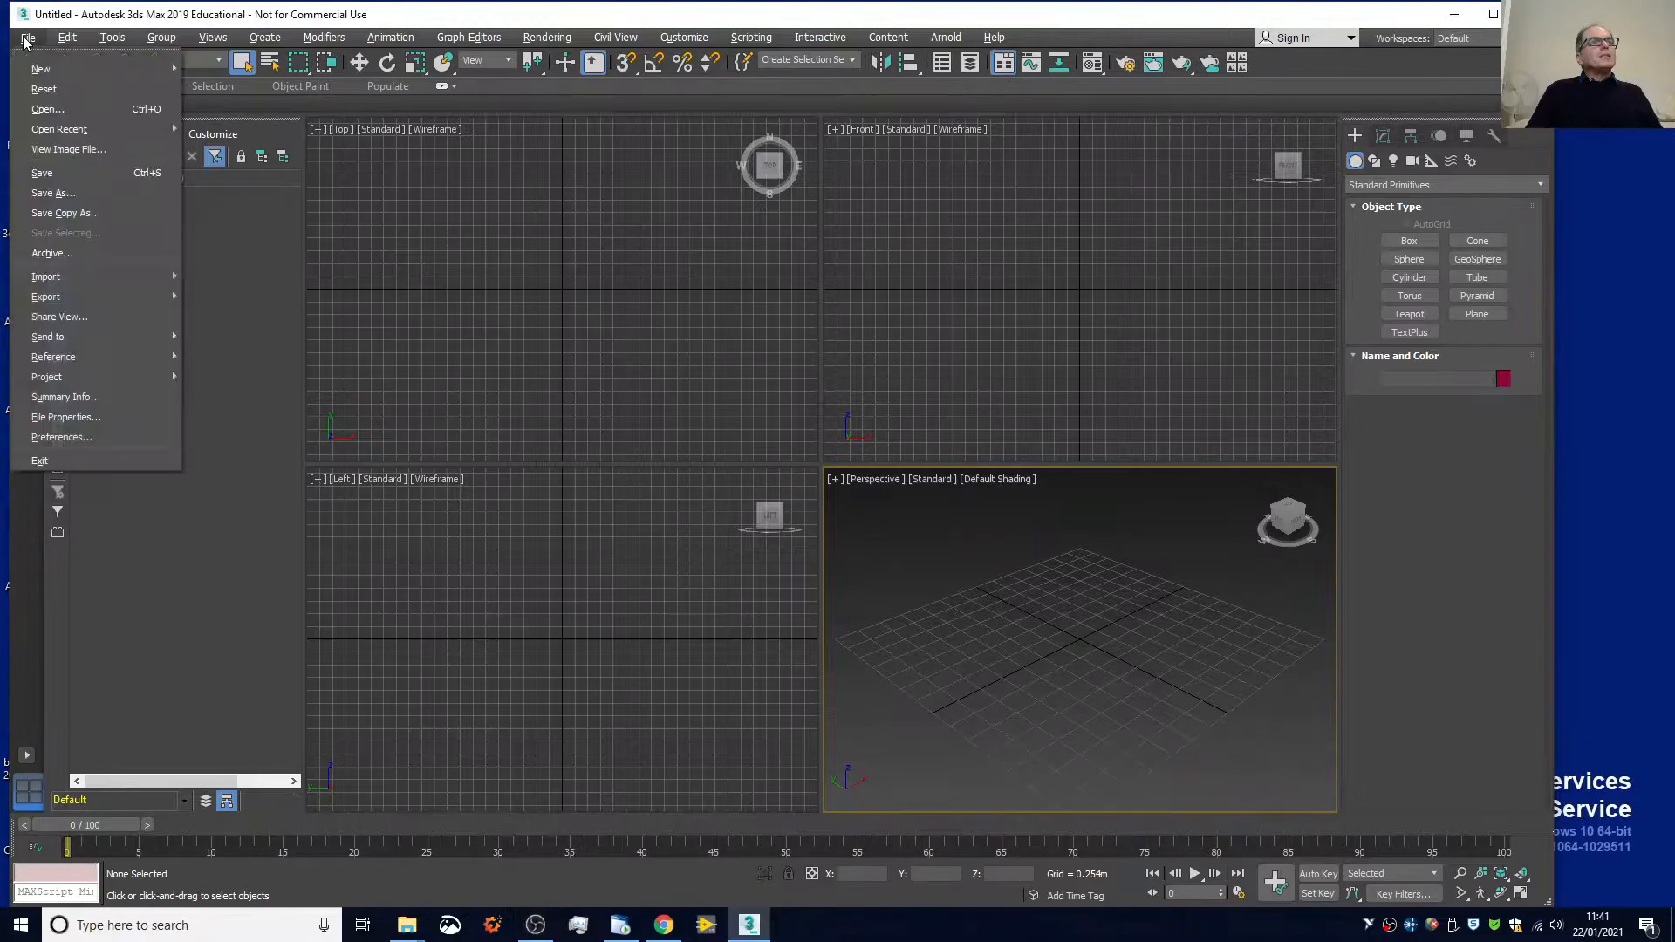
pyautogui.click(64, 112)
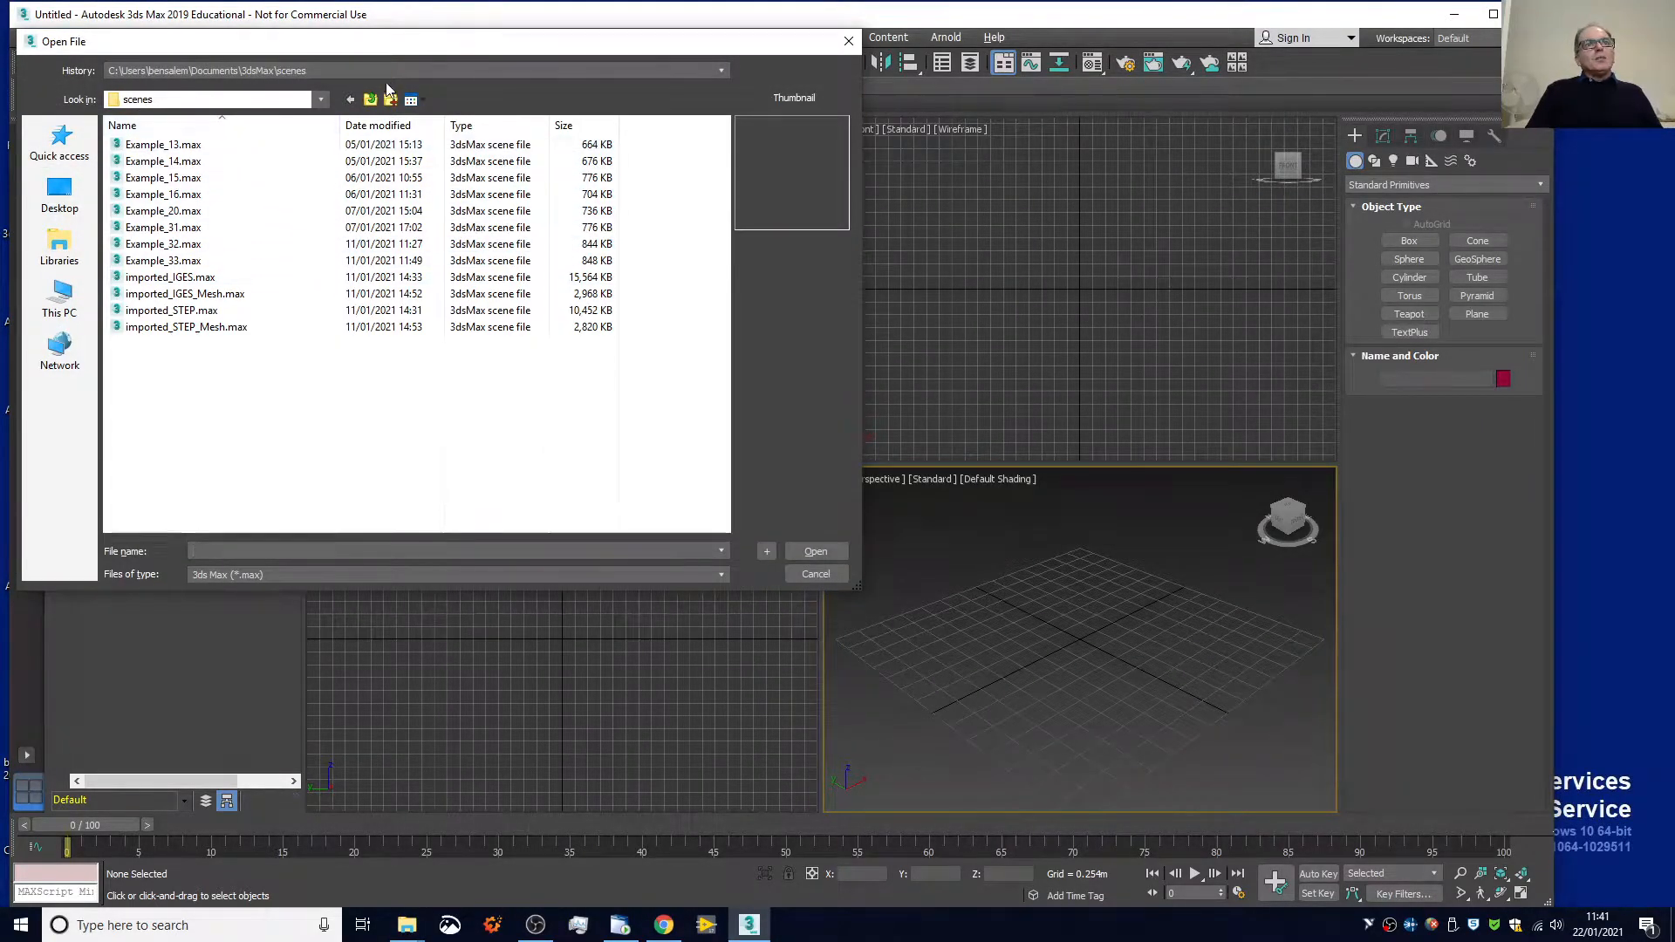
pyautogui.click(322, 99)
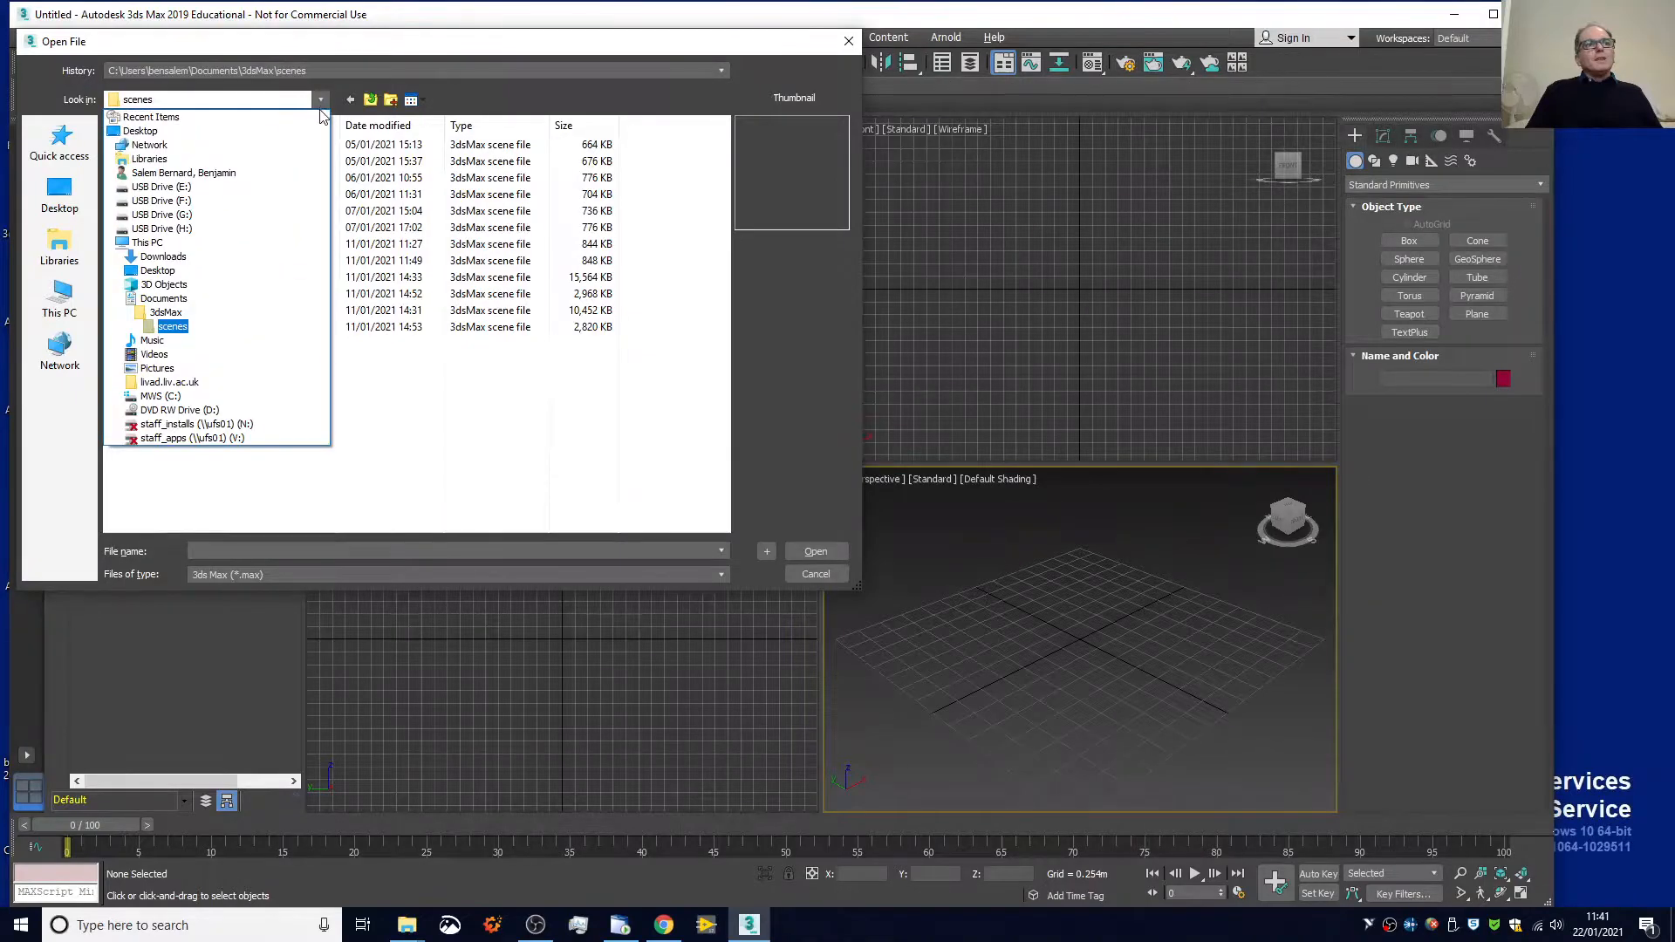
pyautogui.click(322, 298)
pyautogui.doubleClick(237, 140)
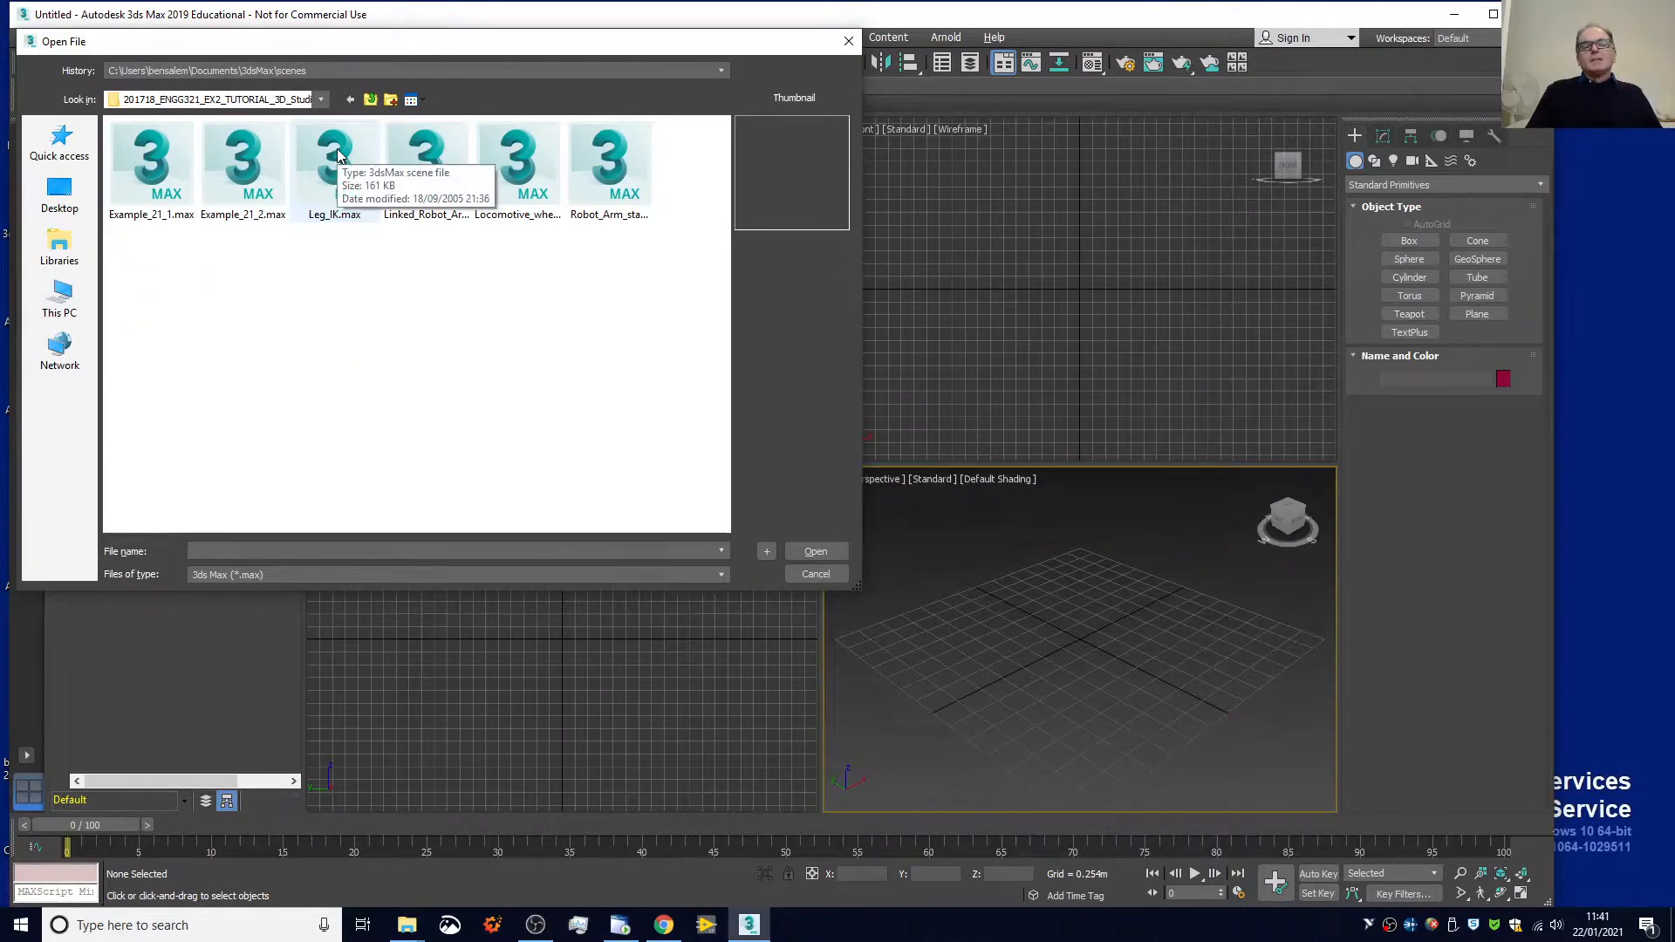
pyautogui.doubleClick(336, 157)
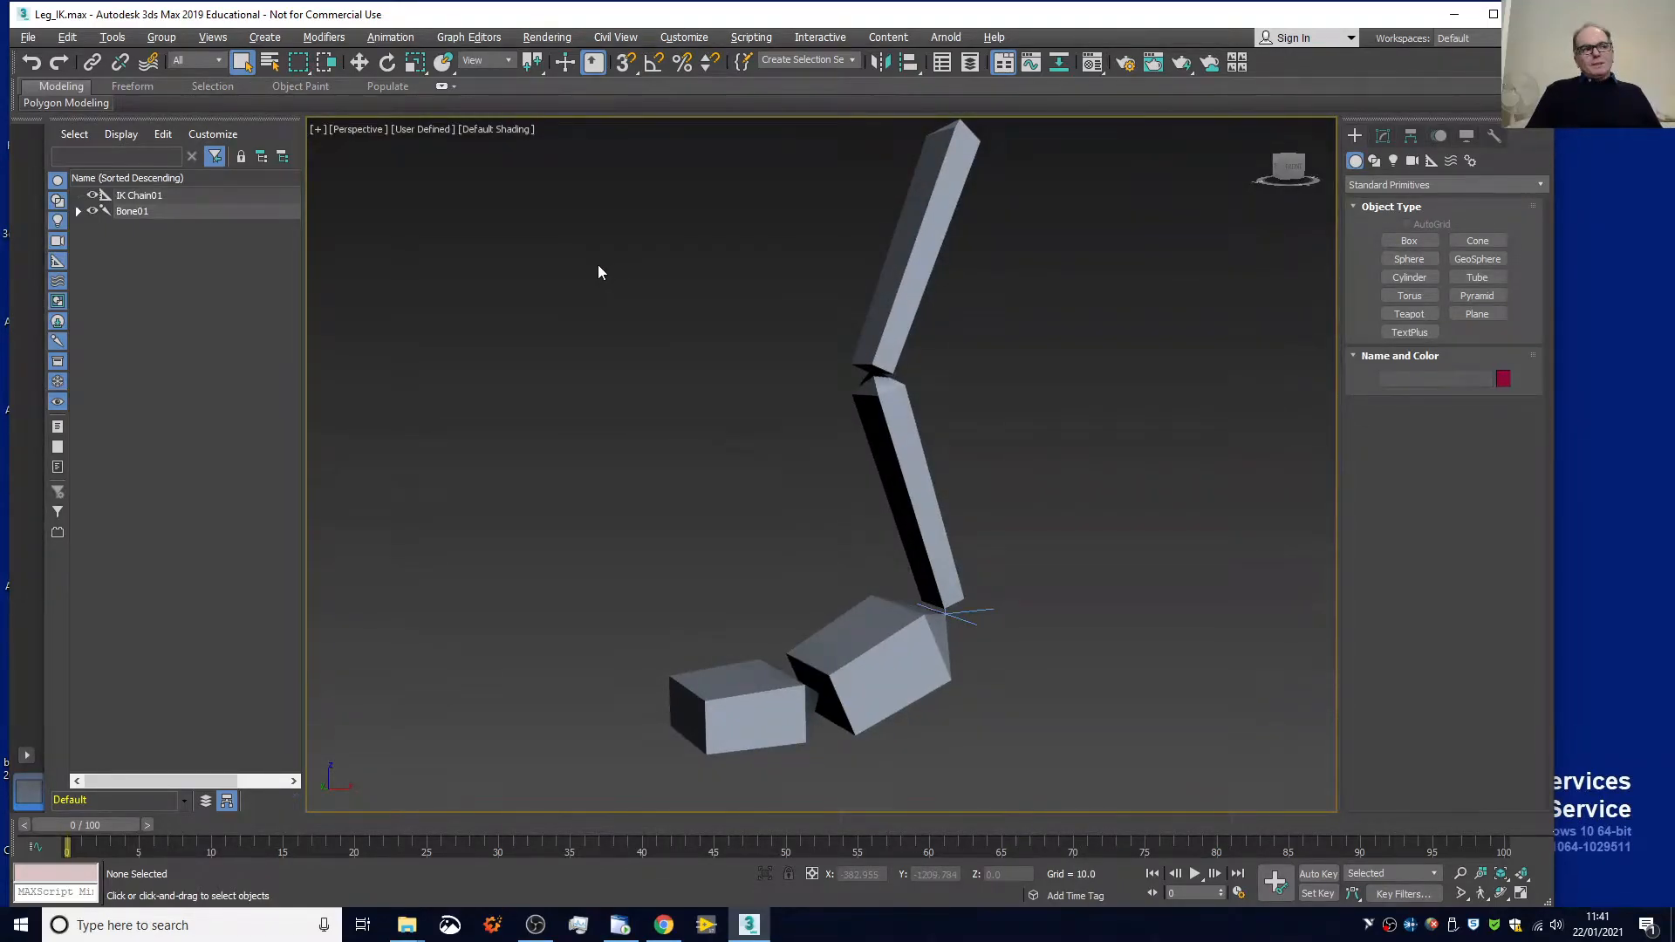
# Restore the four-viewport layout to see the leg from all sides, and maximize the Perspective viewport again
pyautogui.click(319, 130)
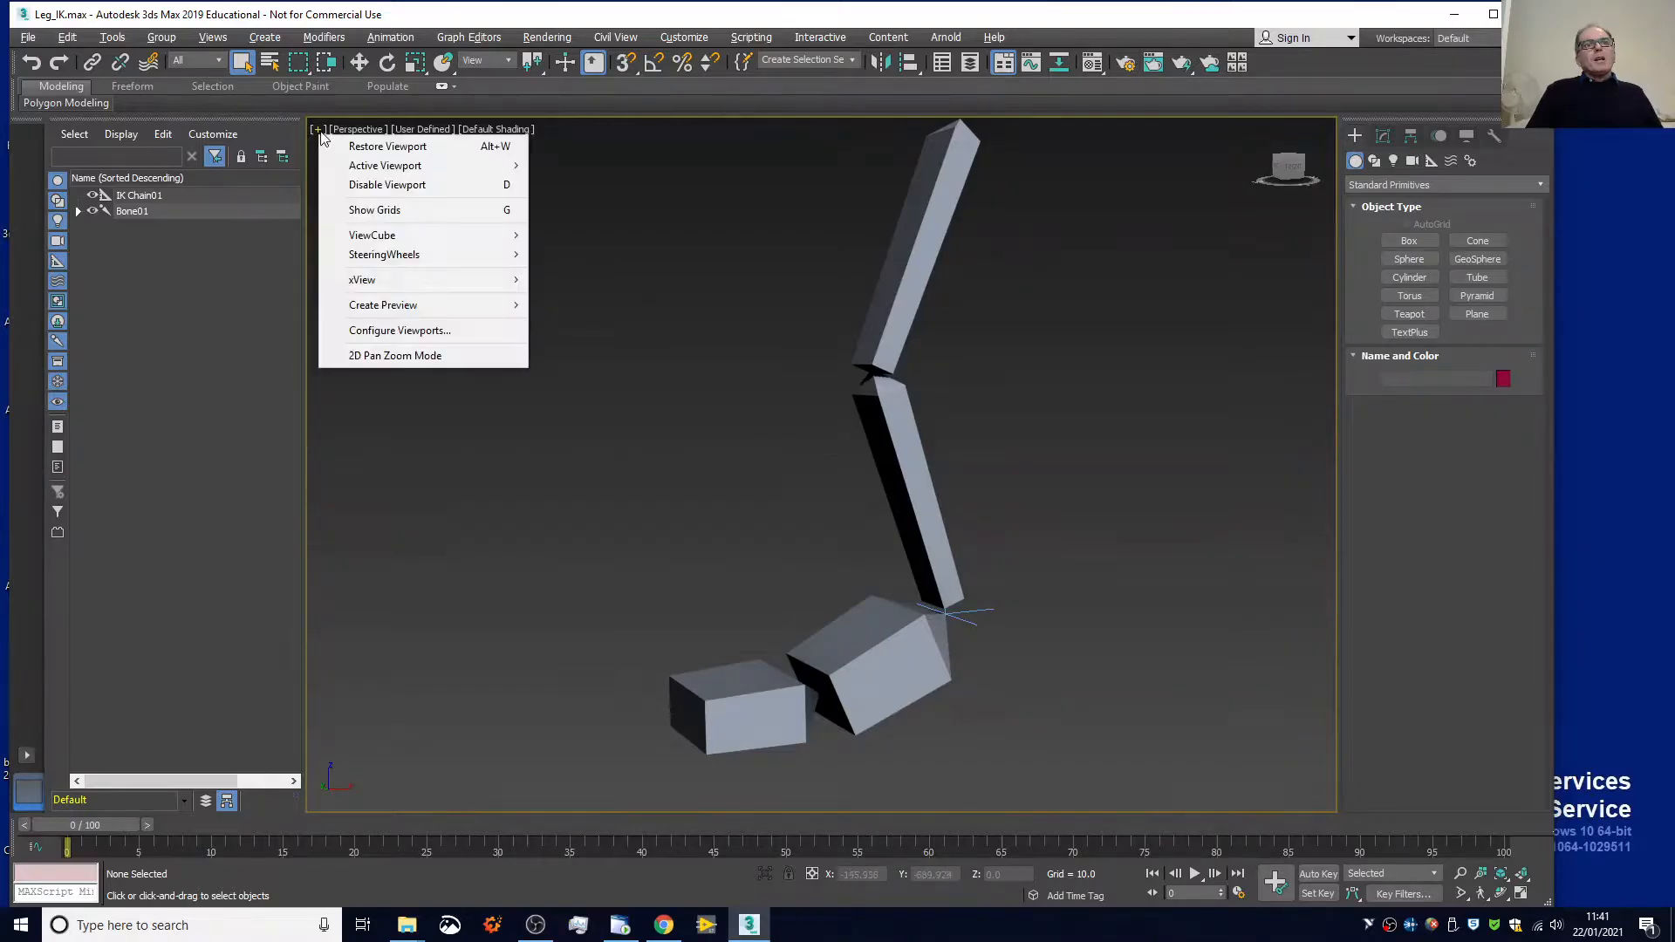
pyautogui.click(365, 145)
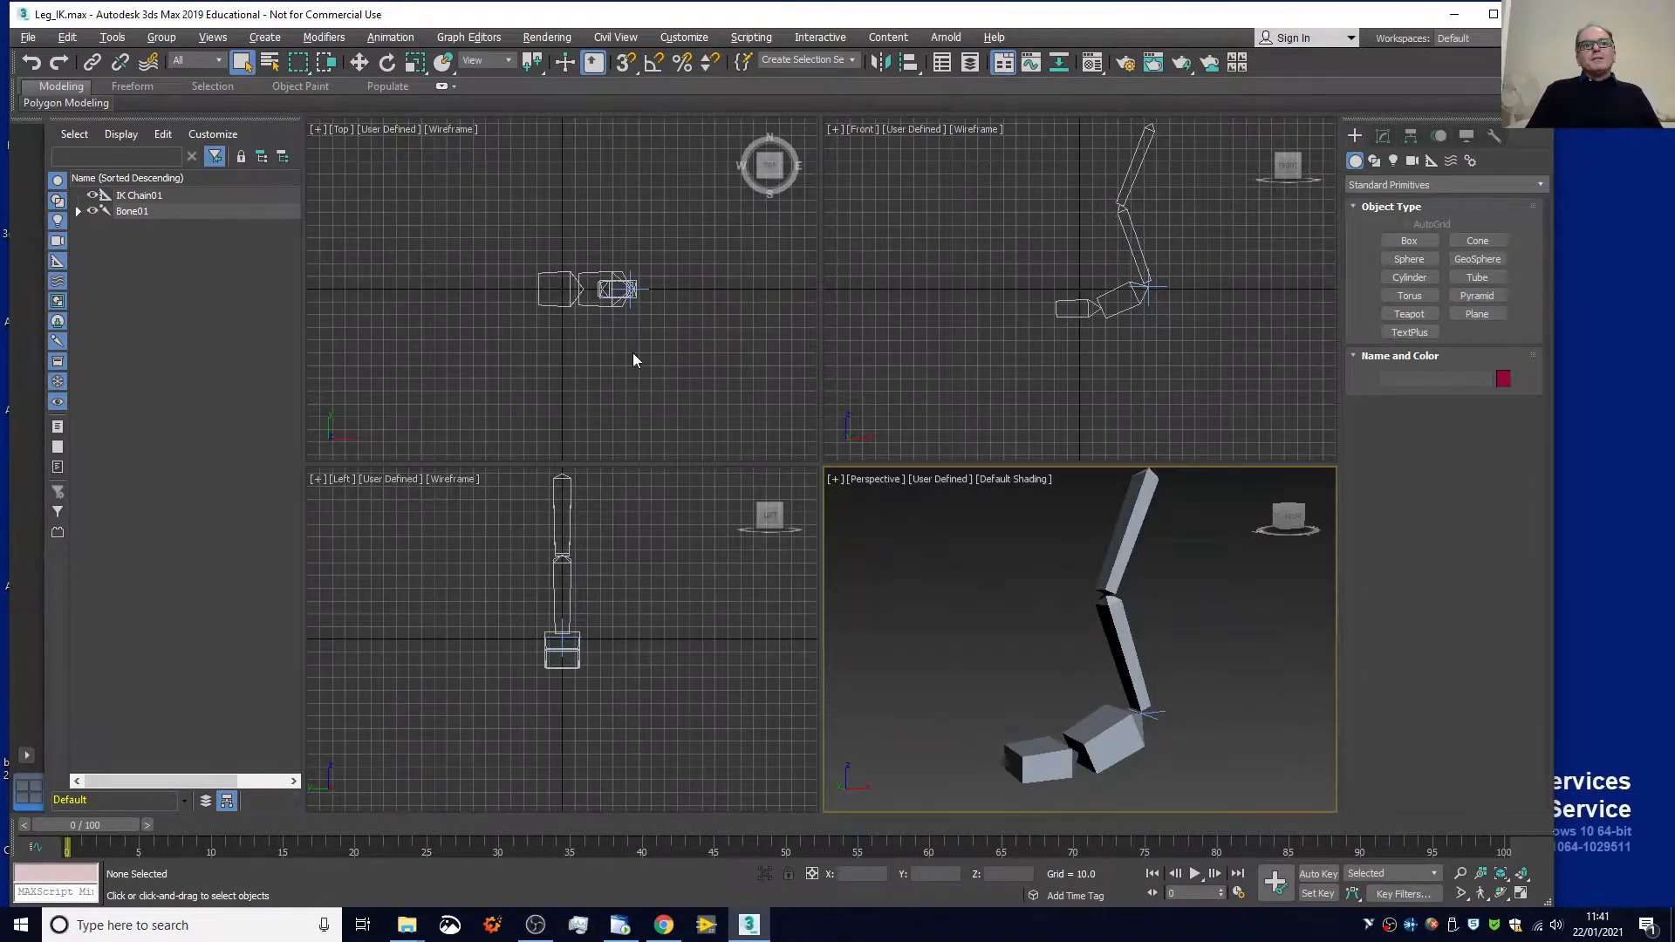
pyautogui.hotkey('alt', 'Tab')
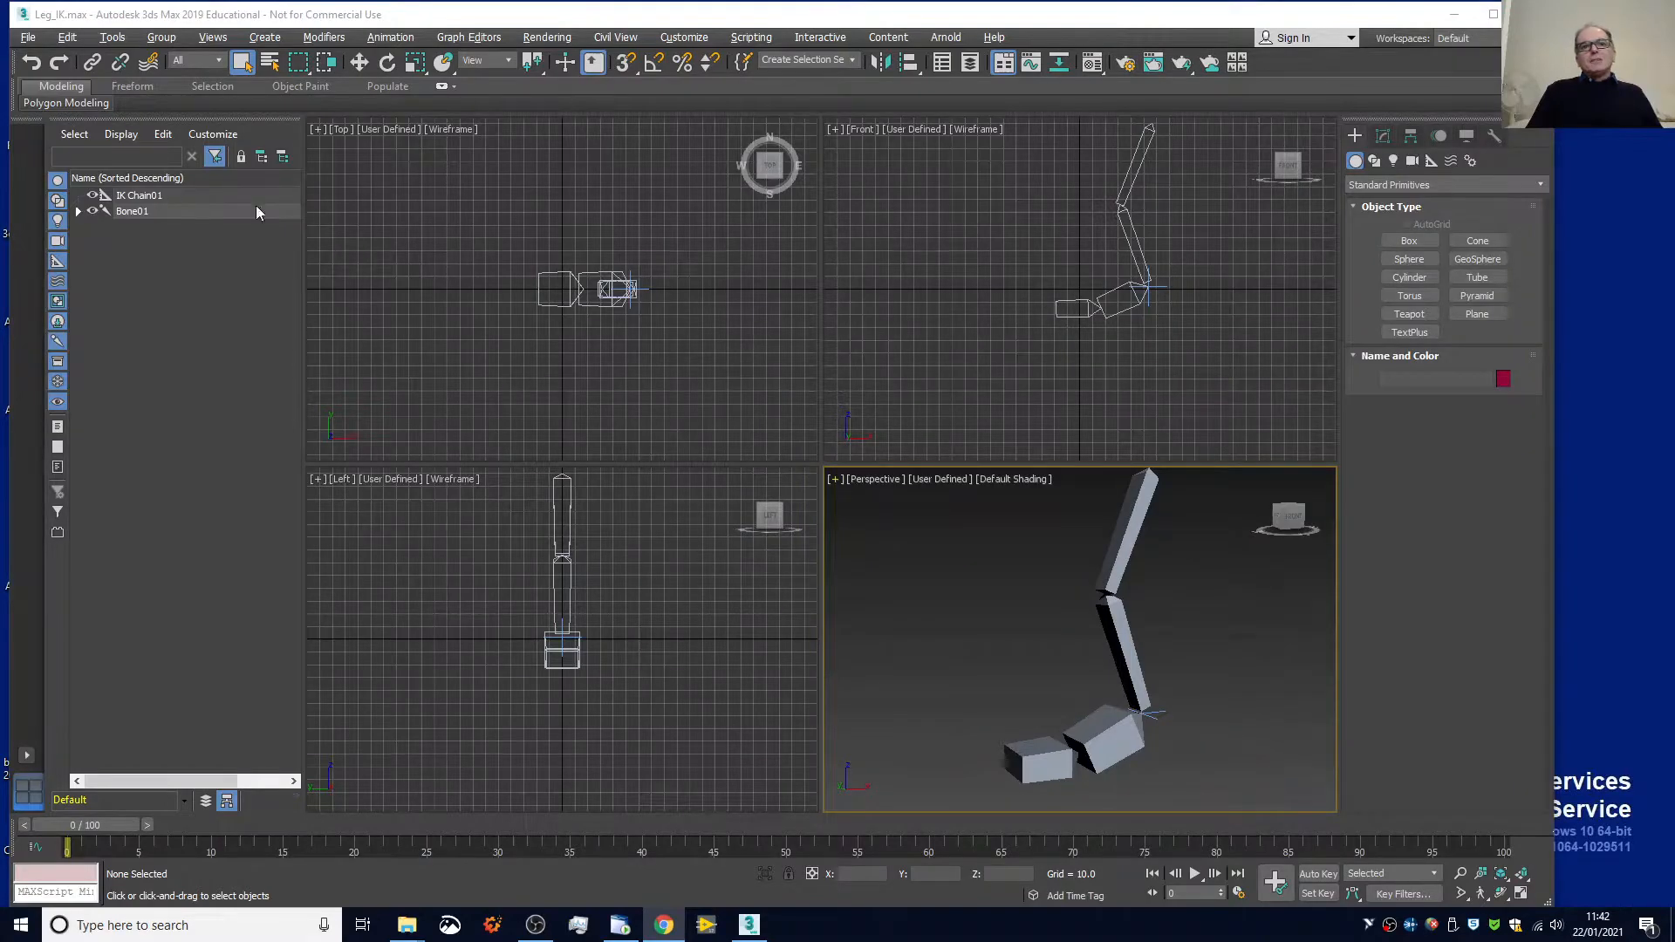
pyautogui.click(836, 479)
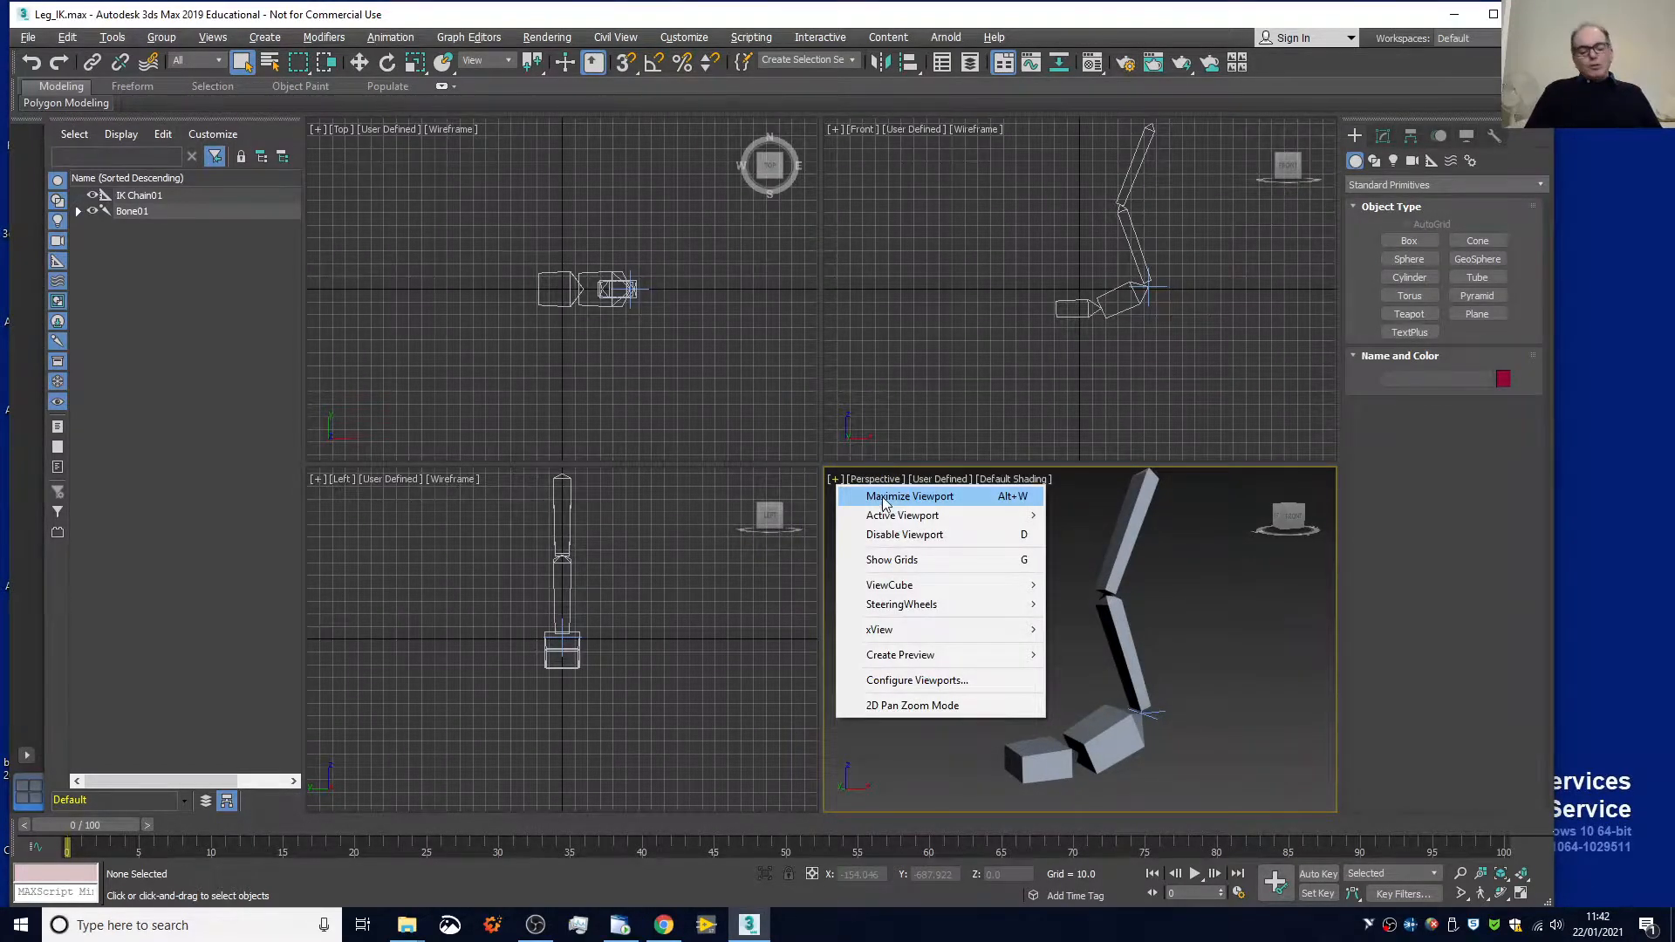
pyautogui.click(1258, 546)
pyautogui.hotkey('alt', 'w')
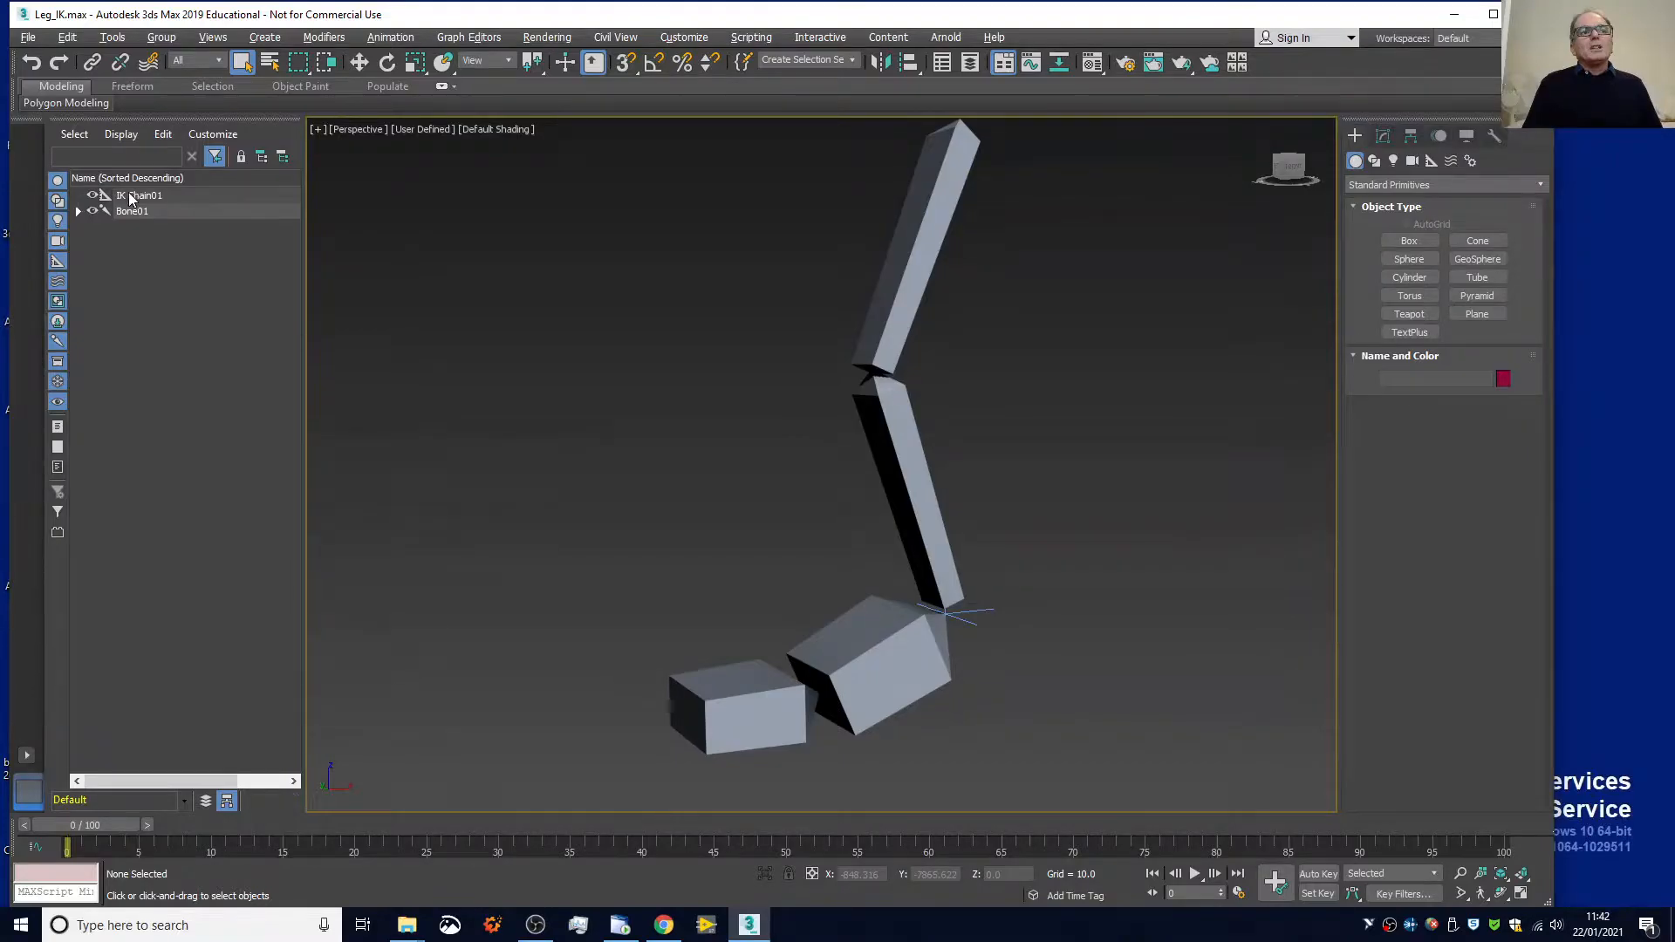
# Select IK Chain01 by name from the scene and move it along the X axis to about X 47.6
pyautogui.press('h')
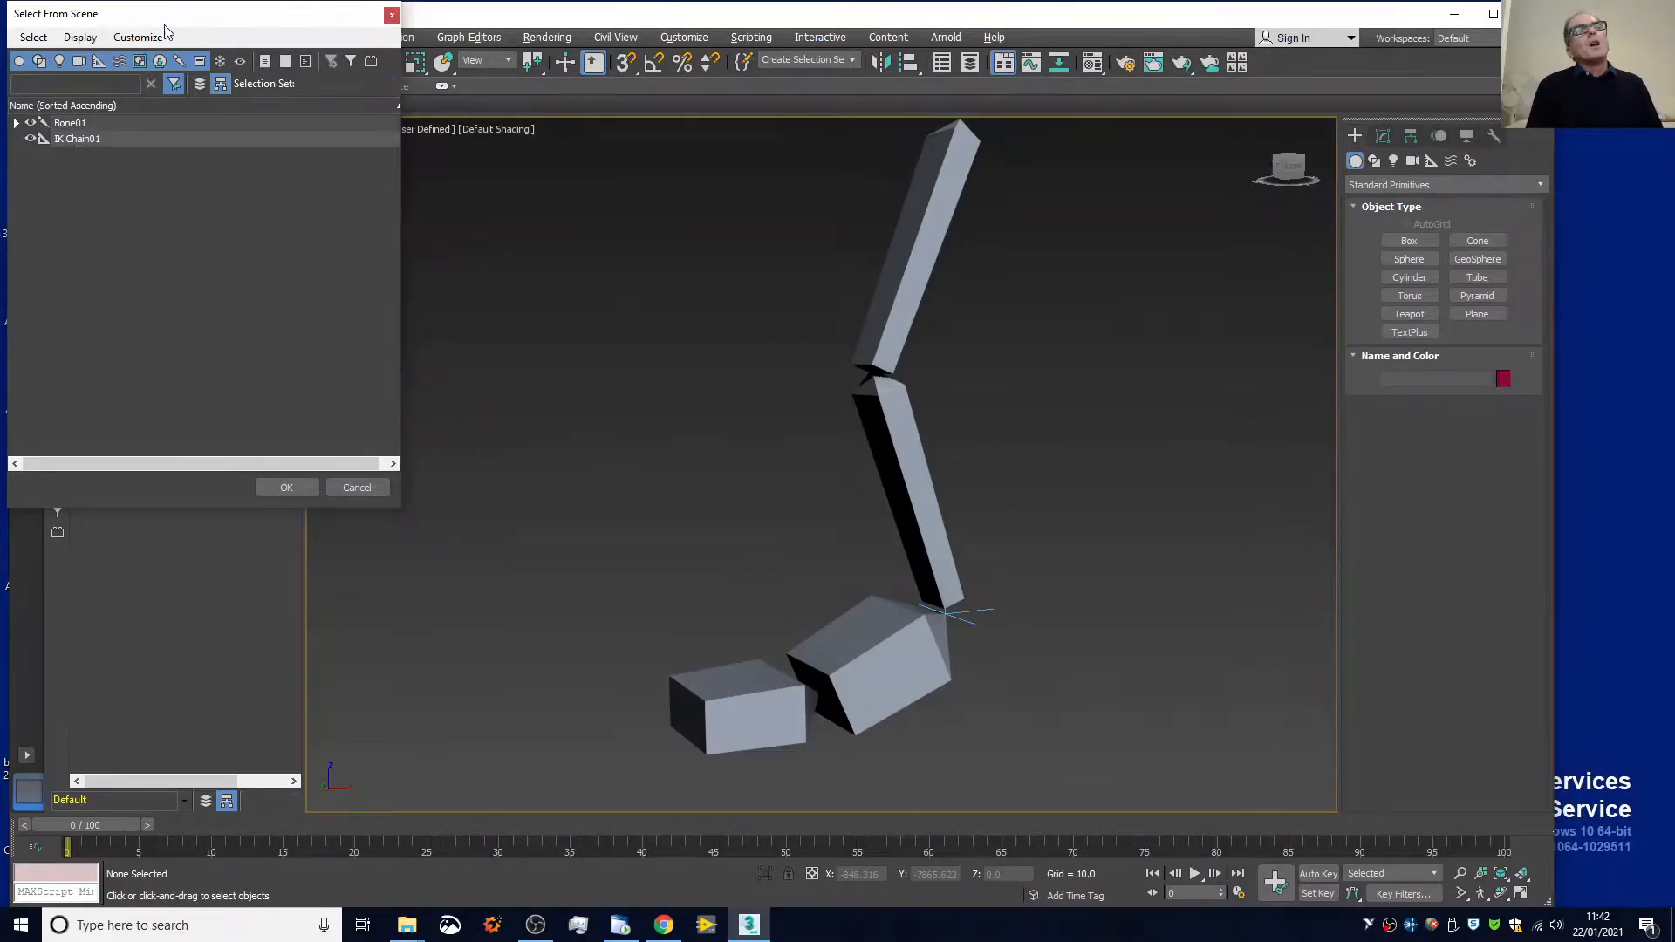
pyautogui.moveTo(169, 15); pyautogui.dragTo(181, 27)
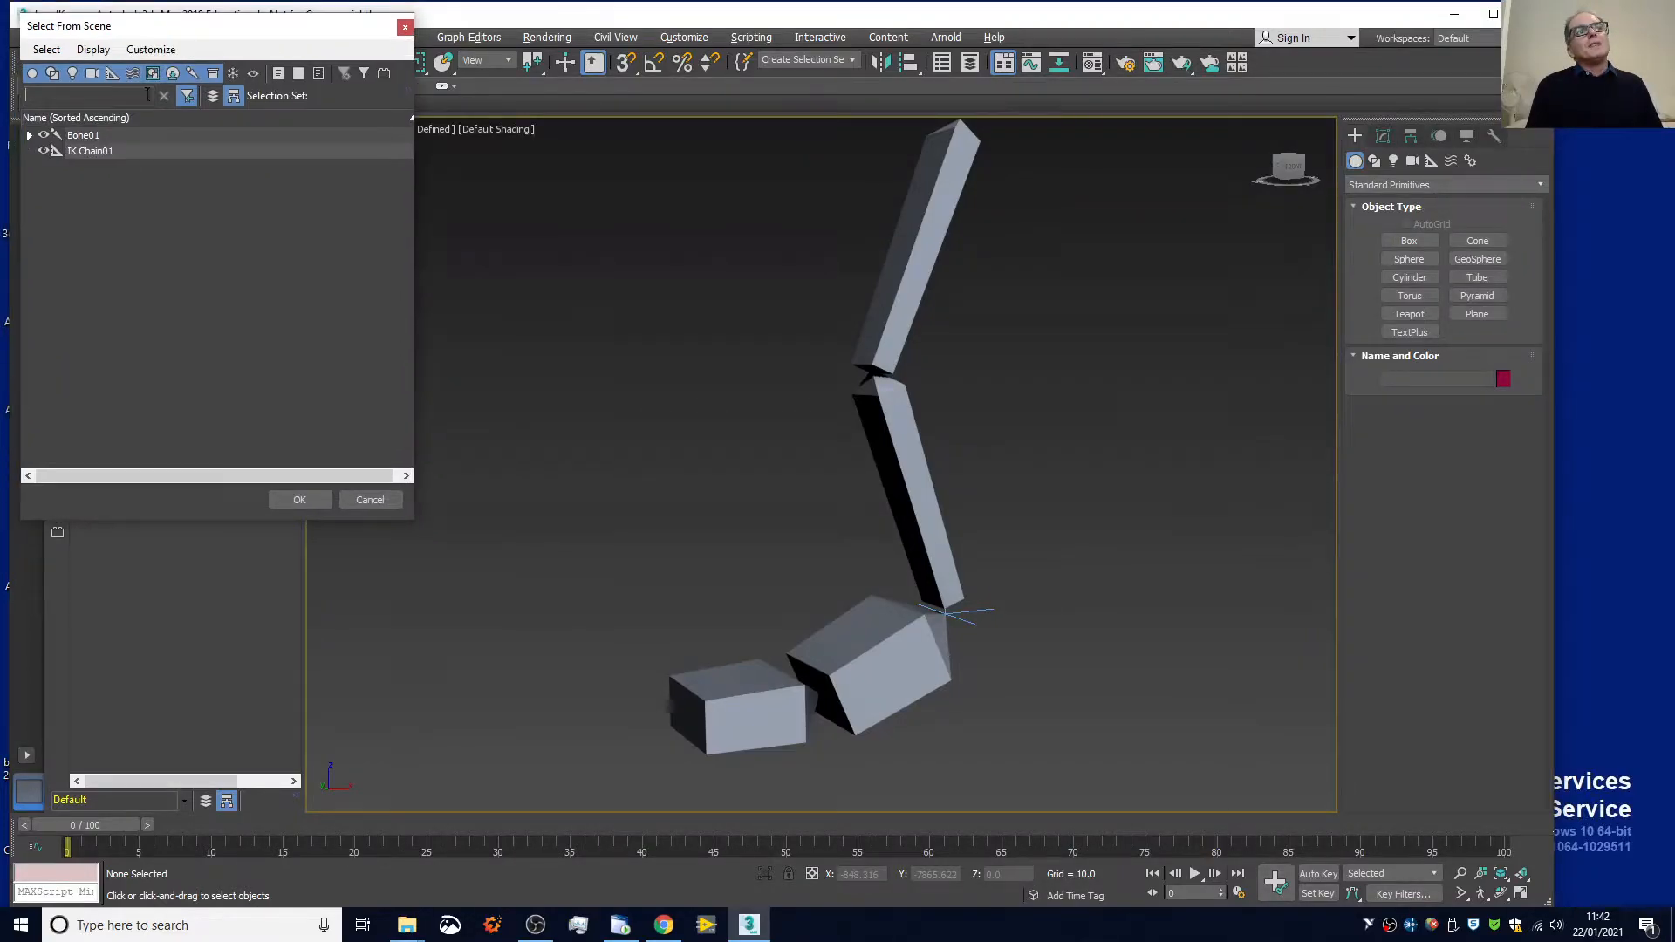
pyautogui.click(106, 152)
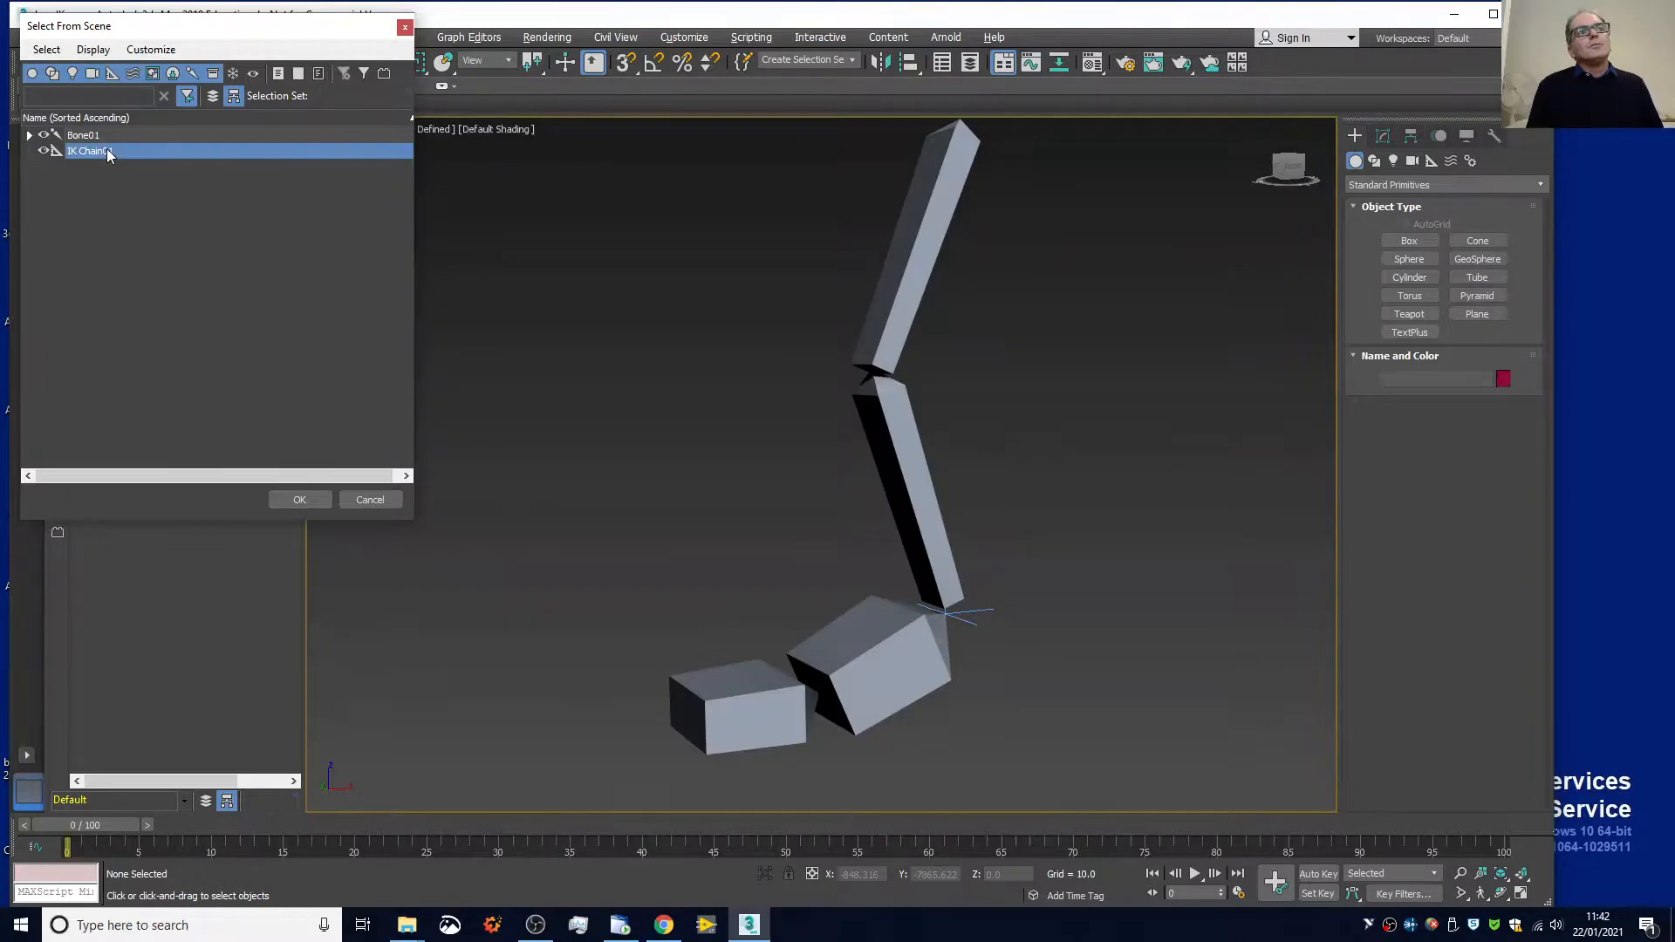
pyautogui.click(302, 505)
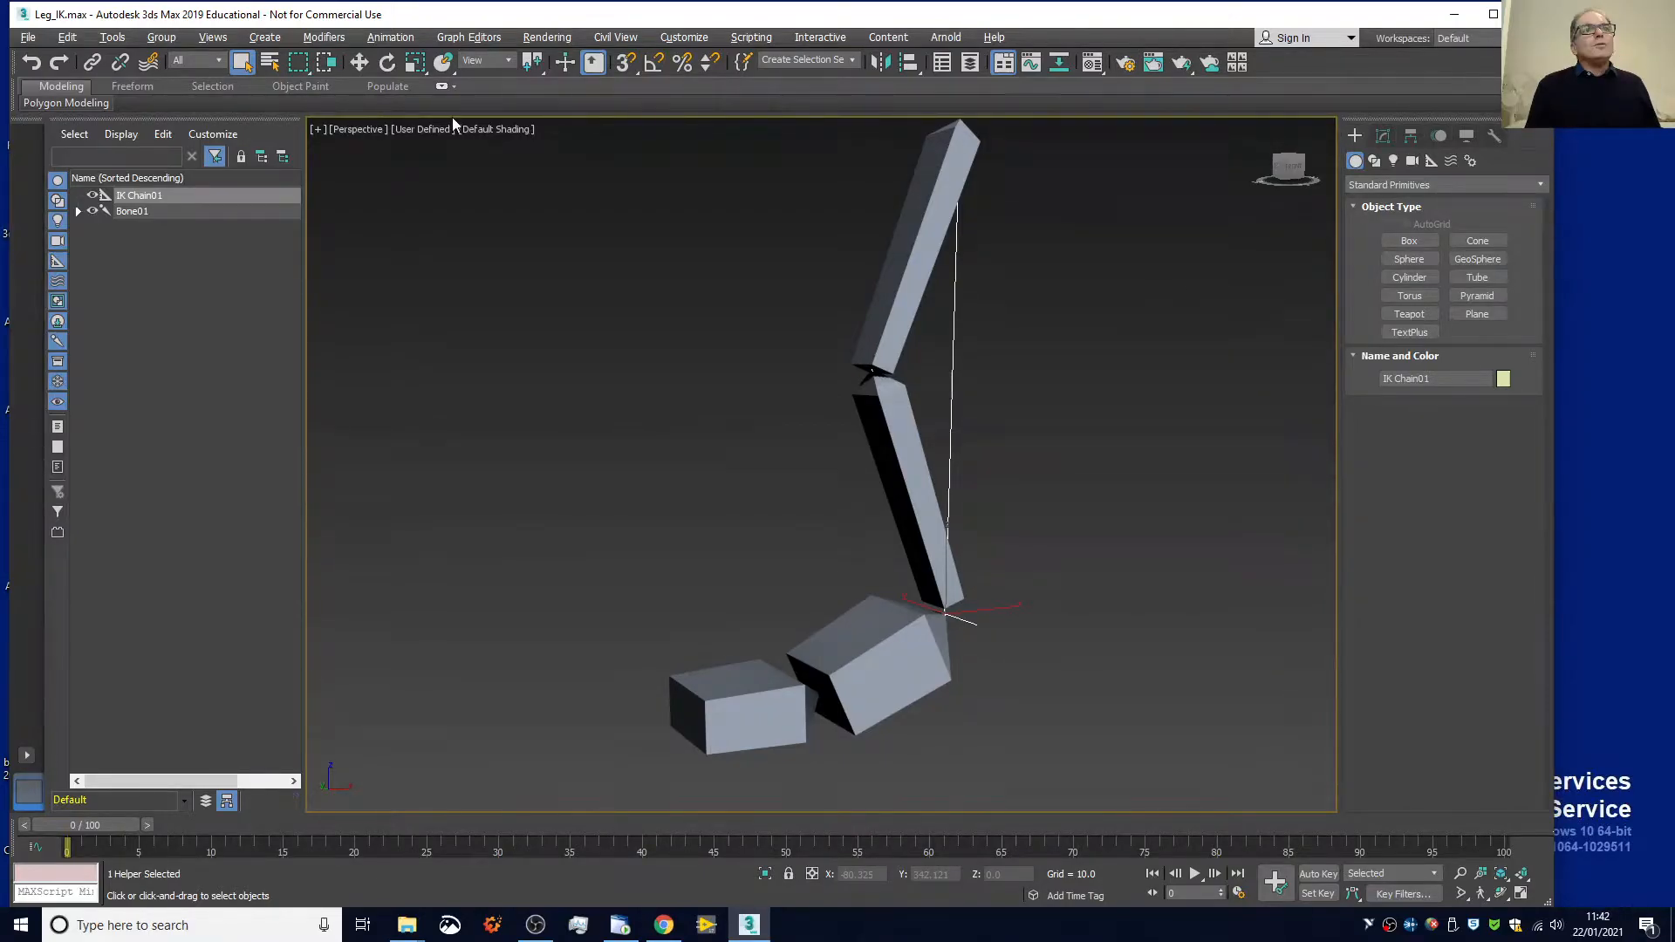
pyautogui.click(359, 62)
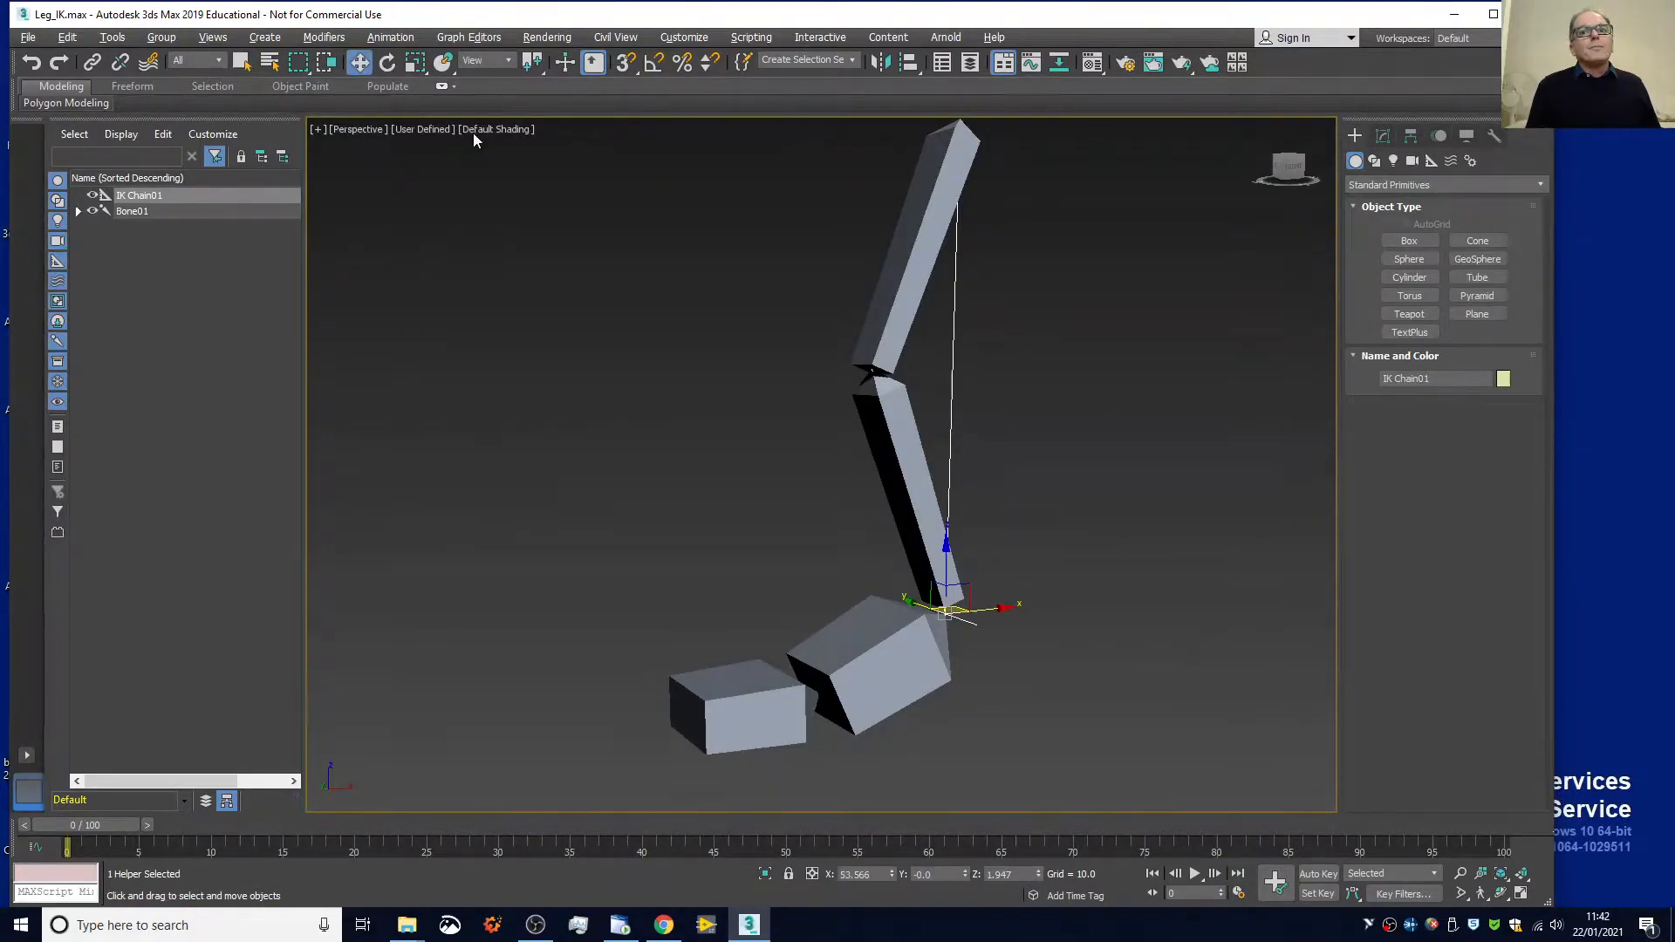
pyautogui.moveTo(1002, 605); pyautogui.dragTo(979, 579)
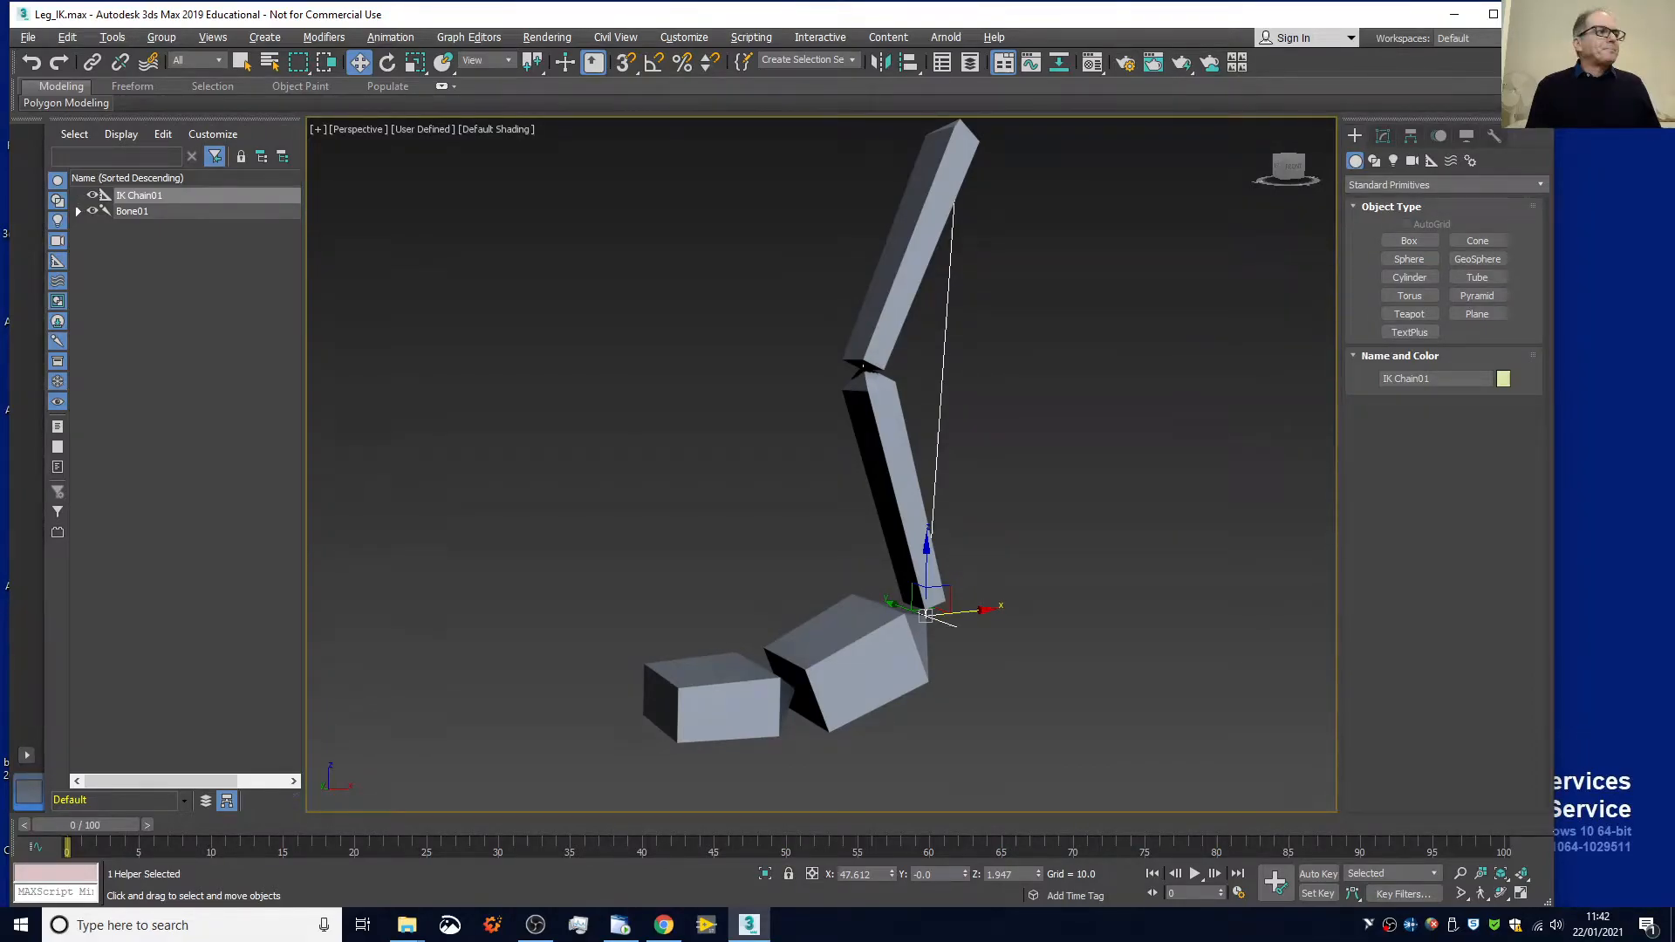
# Show the IK hierarchy settings for the IK chain and move its goal to about X 44.4, Z 3.8
pyautogui.click(1411, 137)
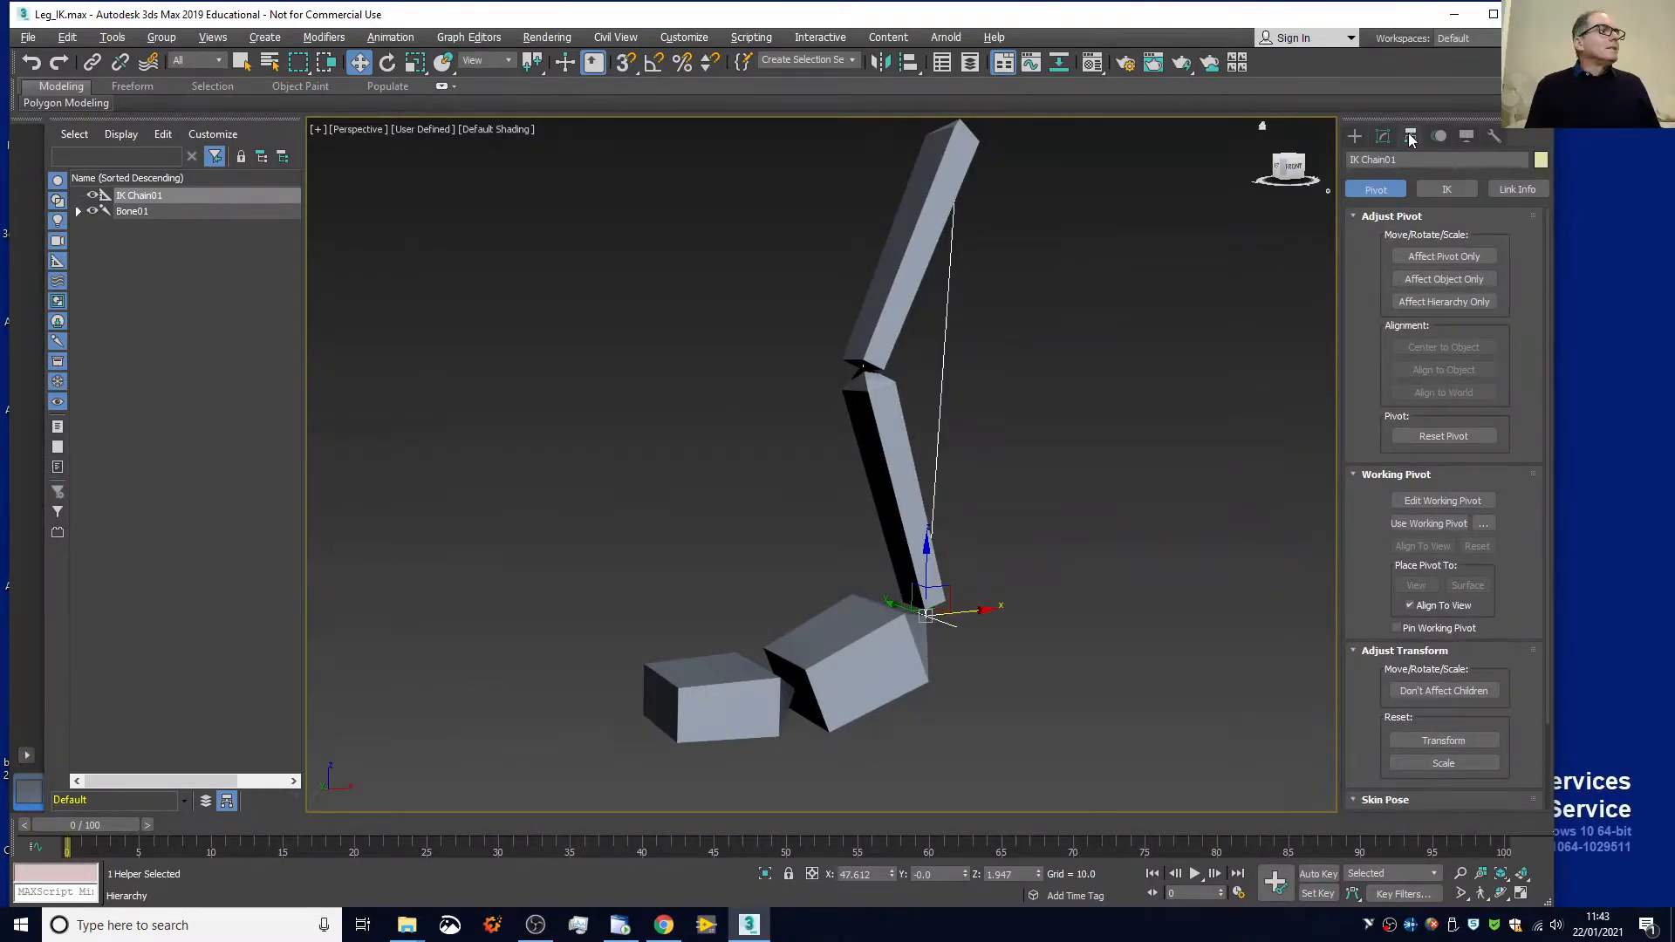
pyautogui.click(1446, 192)
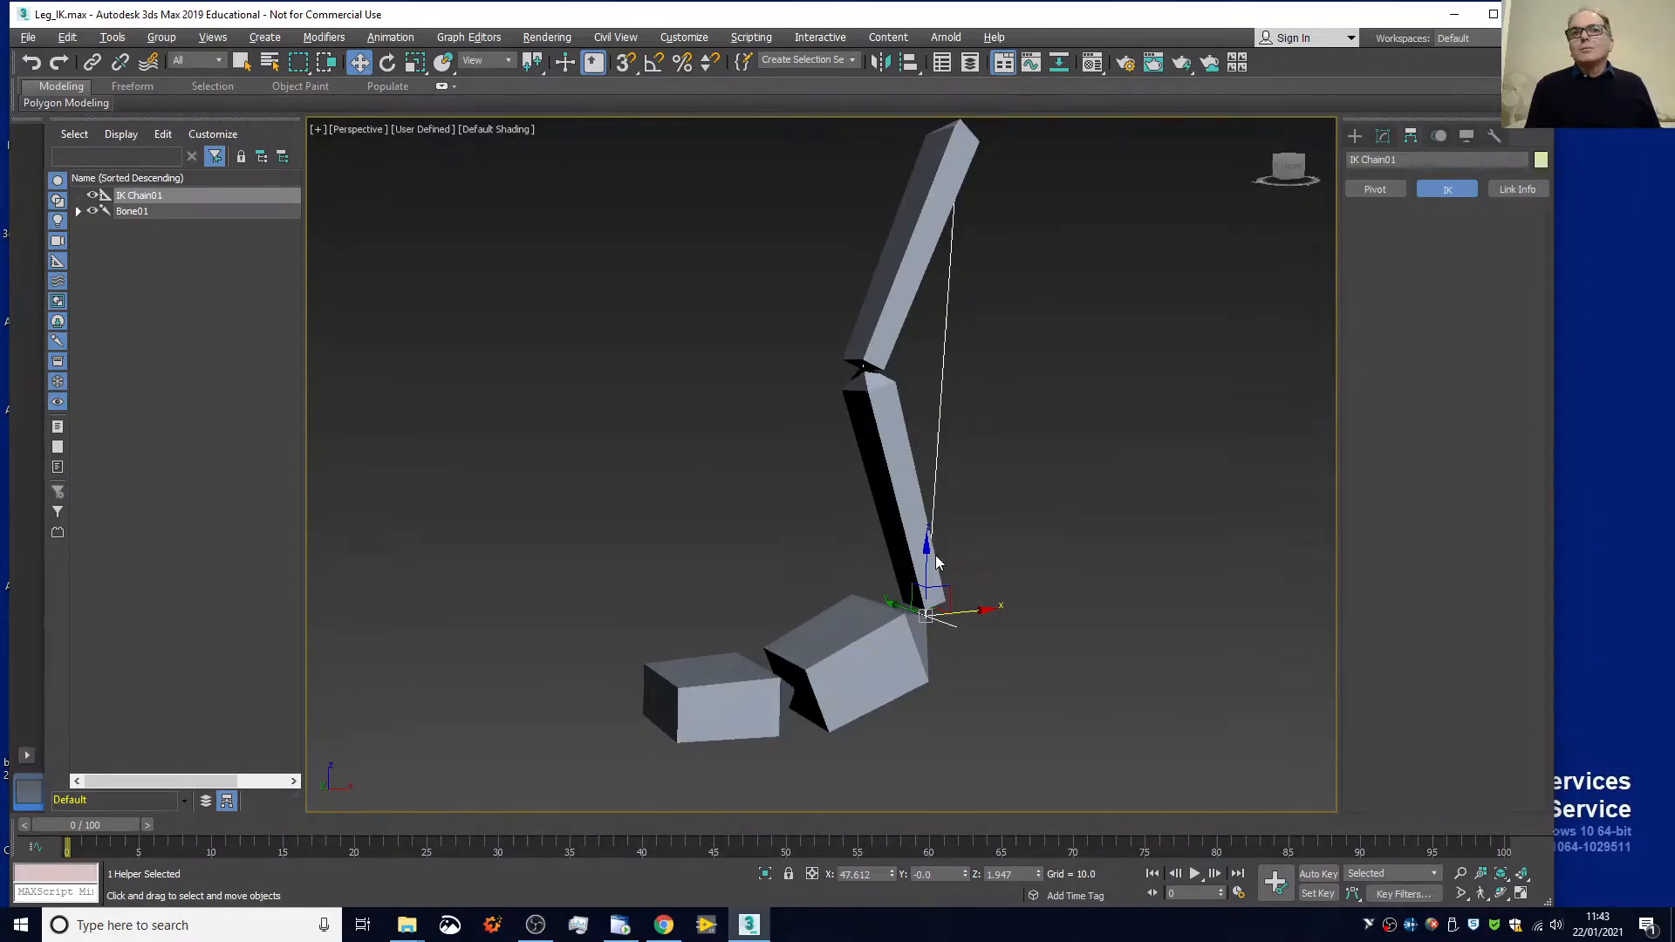
pyautogui.moveTo(926, 542)
pyautogui.mouseDown()
pyautogui.moveTo(922, 494)
pyautogui.moveTo(925, 538)
pyautogui.mouseUp()
pyautogui.moveTo(972, 600)
pyautogui.mouseDown()
pyautogui.moveTo(942, 605)
pyautogui.moveTo(966, 604)
pyautogui.mouseUp()
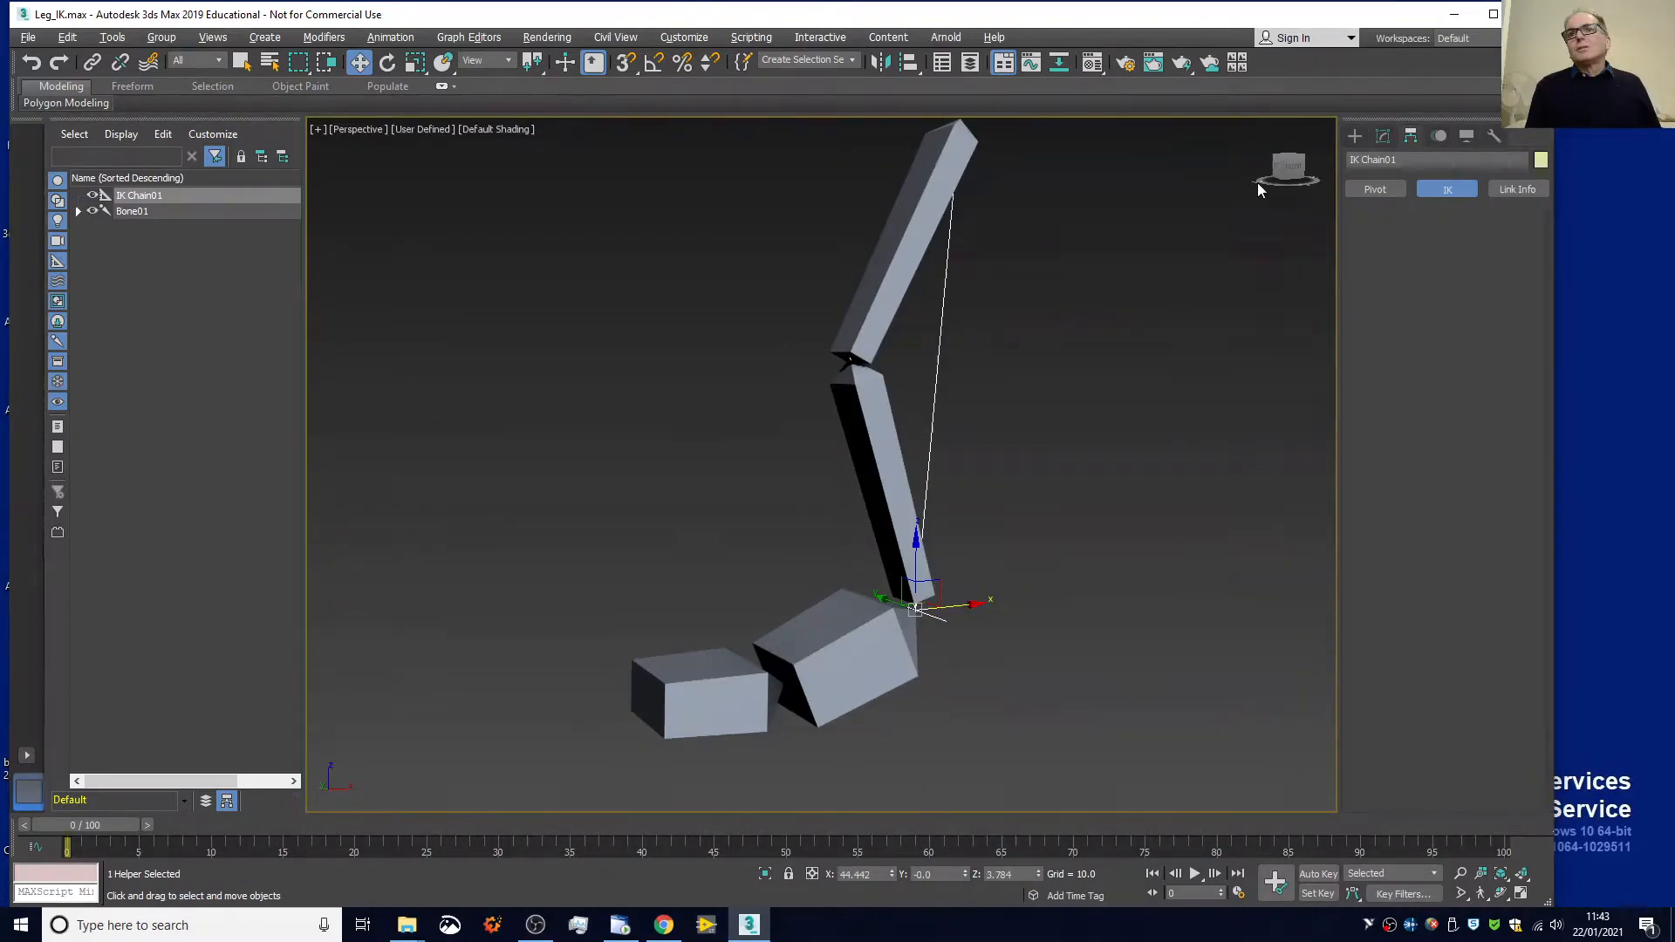
# Enable Affect Pivot Only for the IK chain and move it in the XZ plane to about X 9, Z 17.1
pyautogui.click(1384, 192)
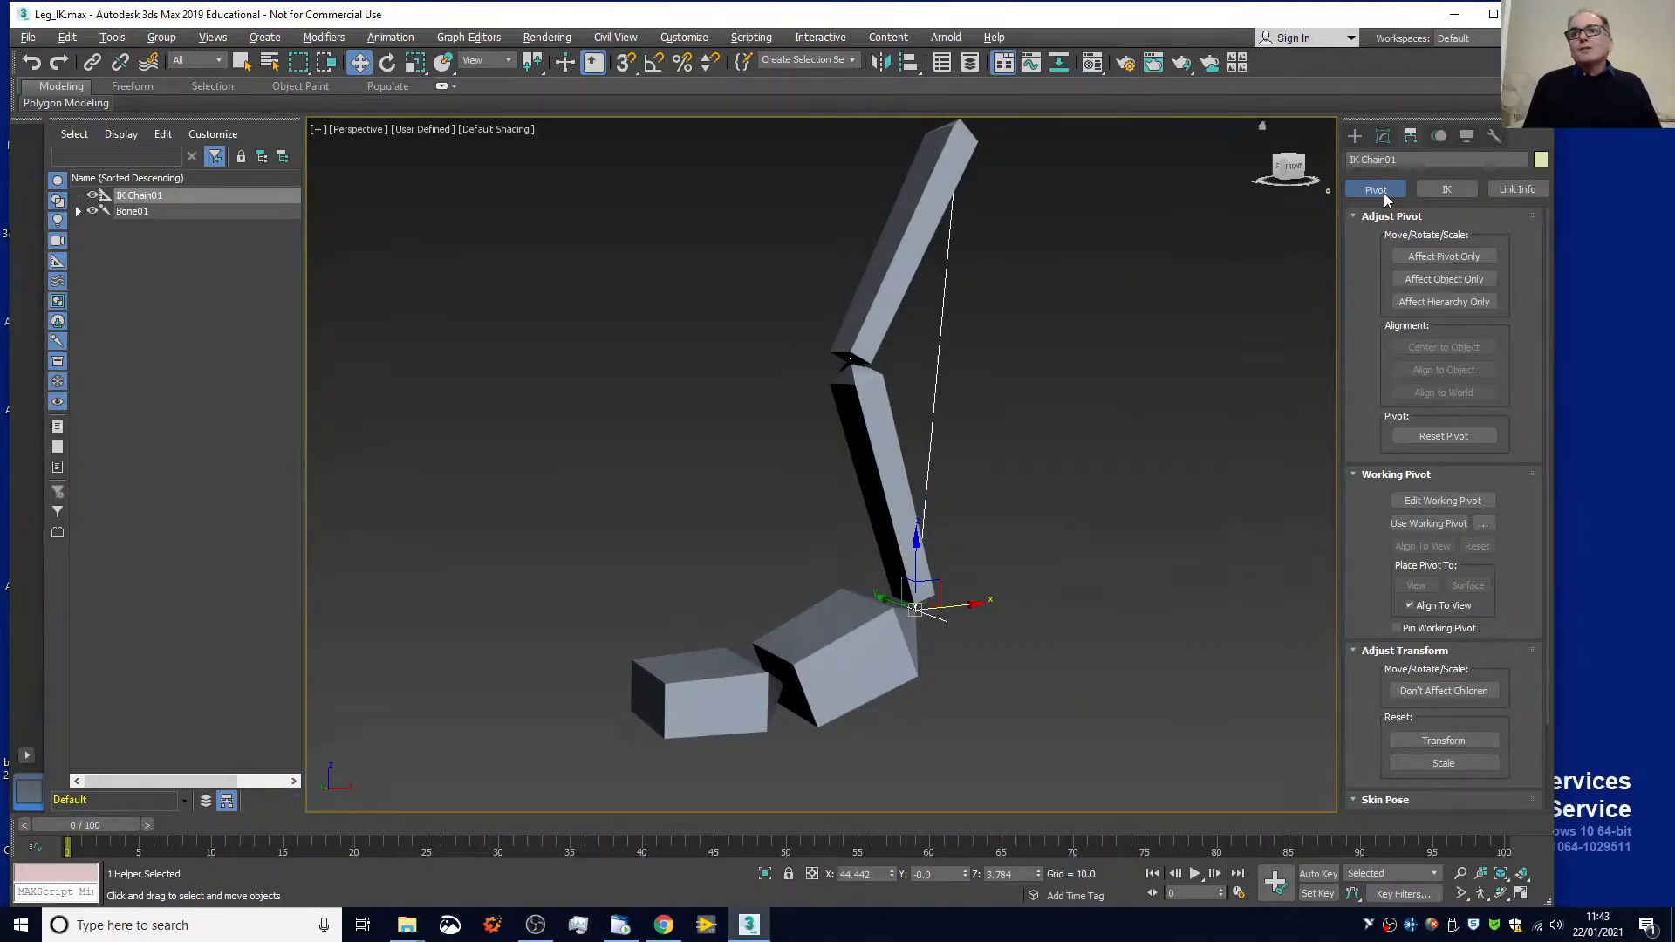
pyautogui.click(1453, 258)
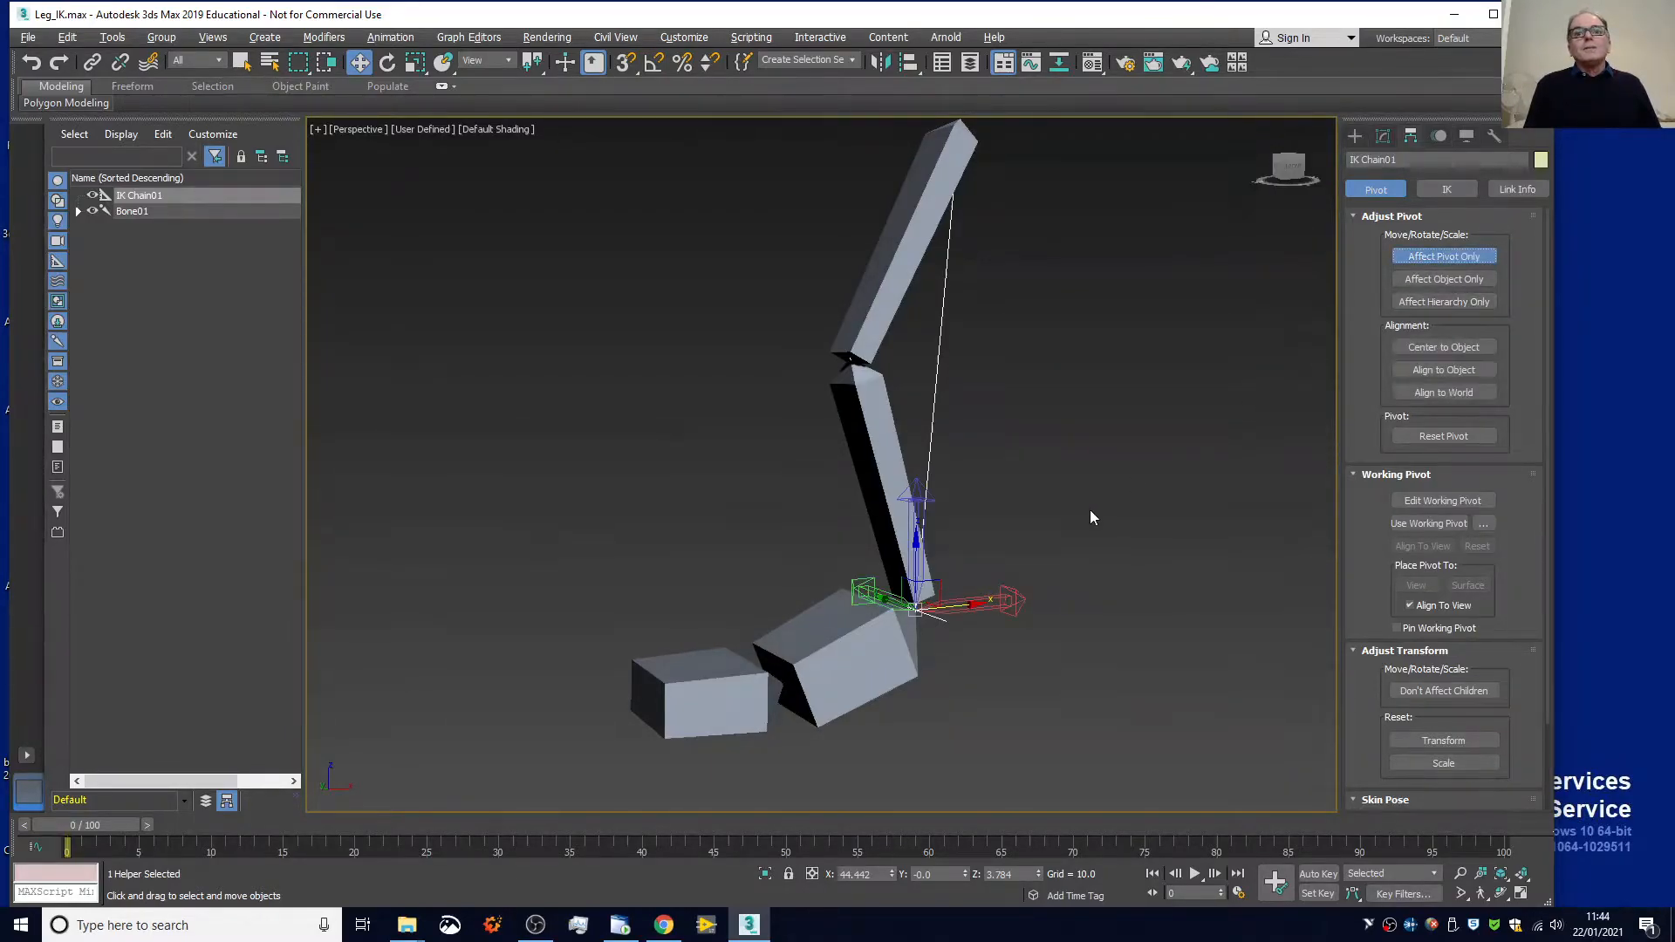
pyautogui.moveTo(1004, 591); pyautogui.dragTo(869, 569)
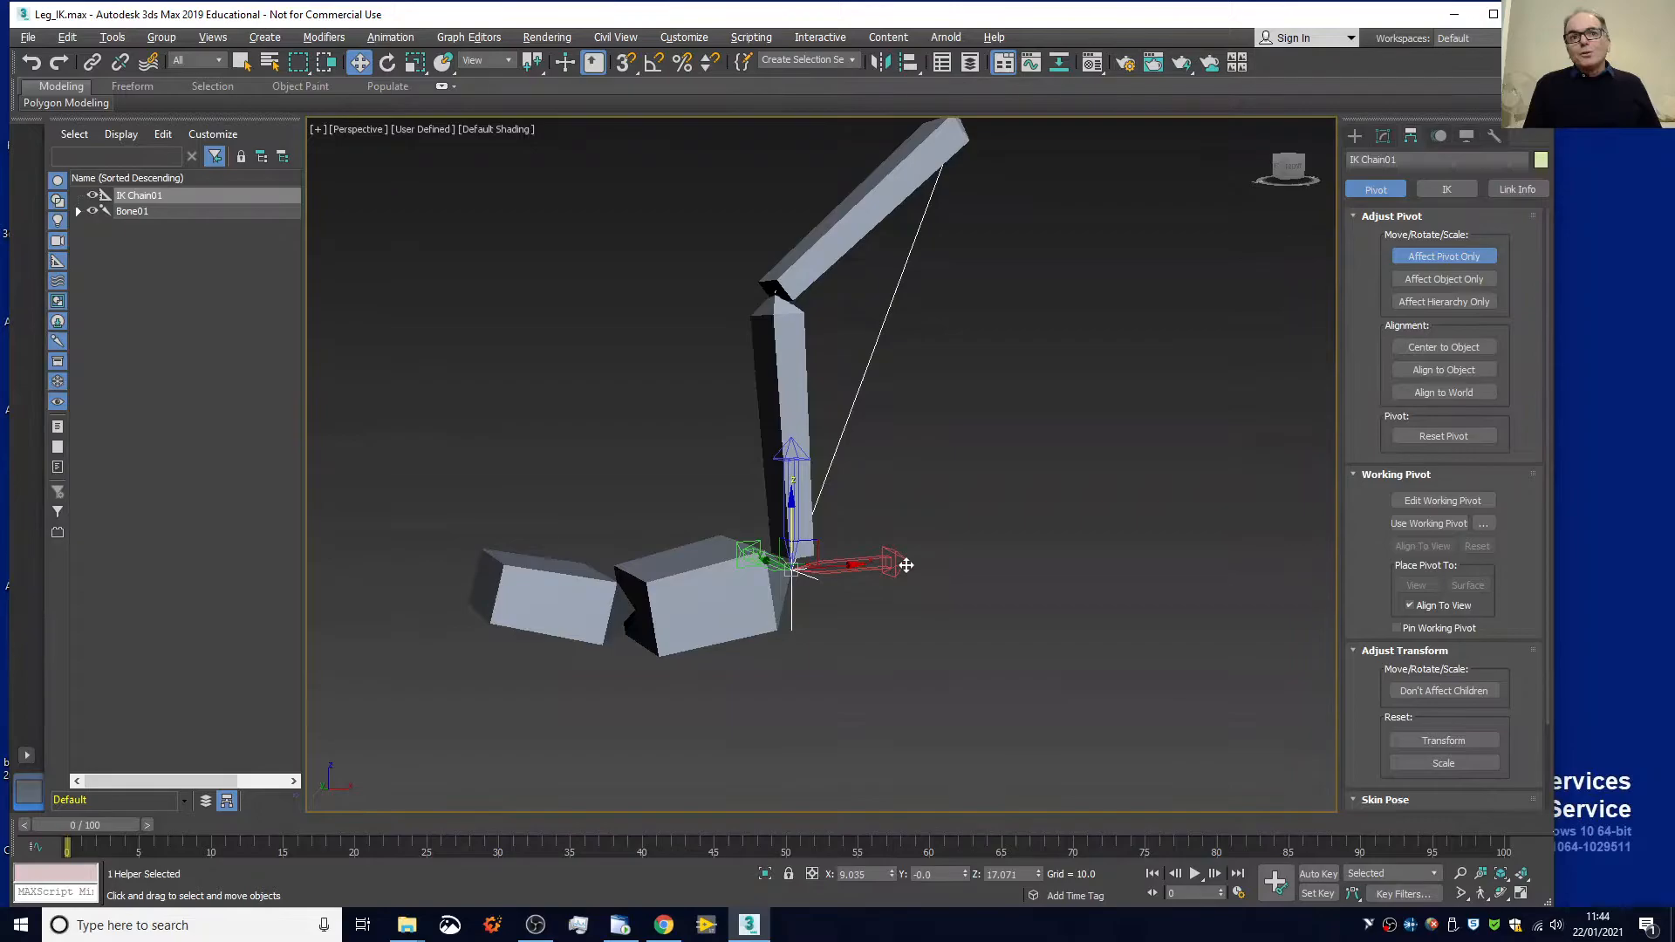
# Switch briefly to Affect Object Only, return to Affect Pivot Only, and reset the IK chain's pivot
pyautogui.click(1436, 278)
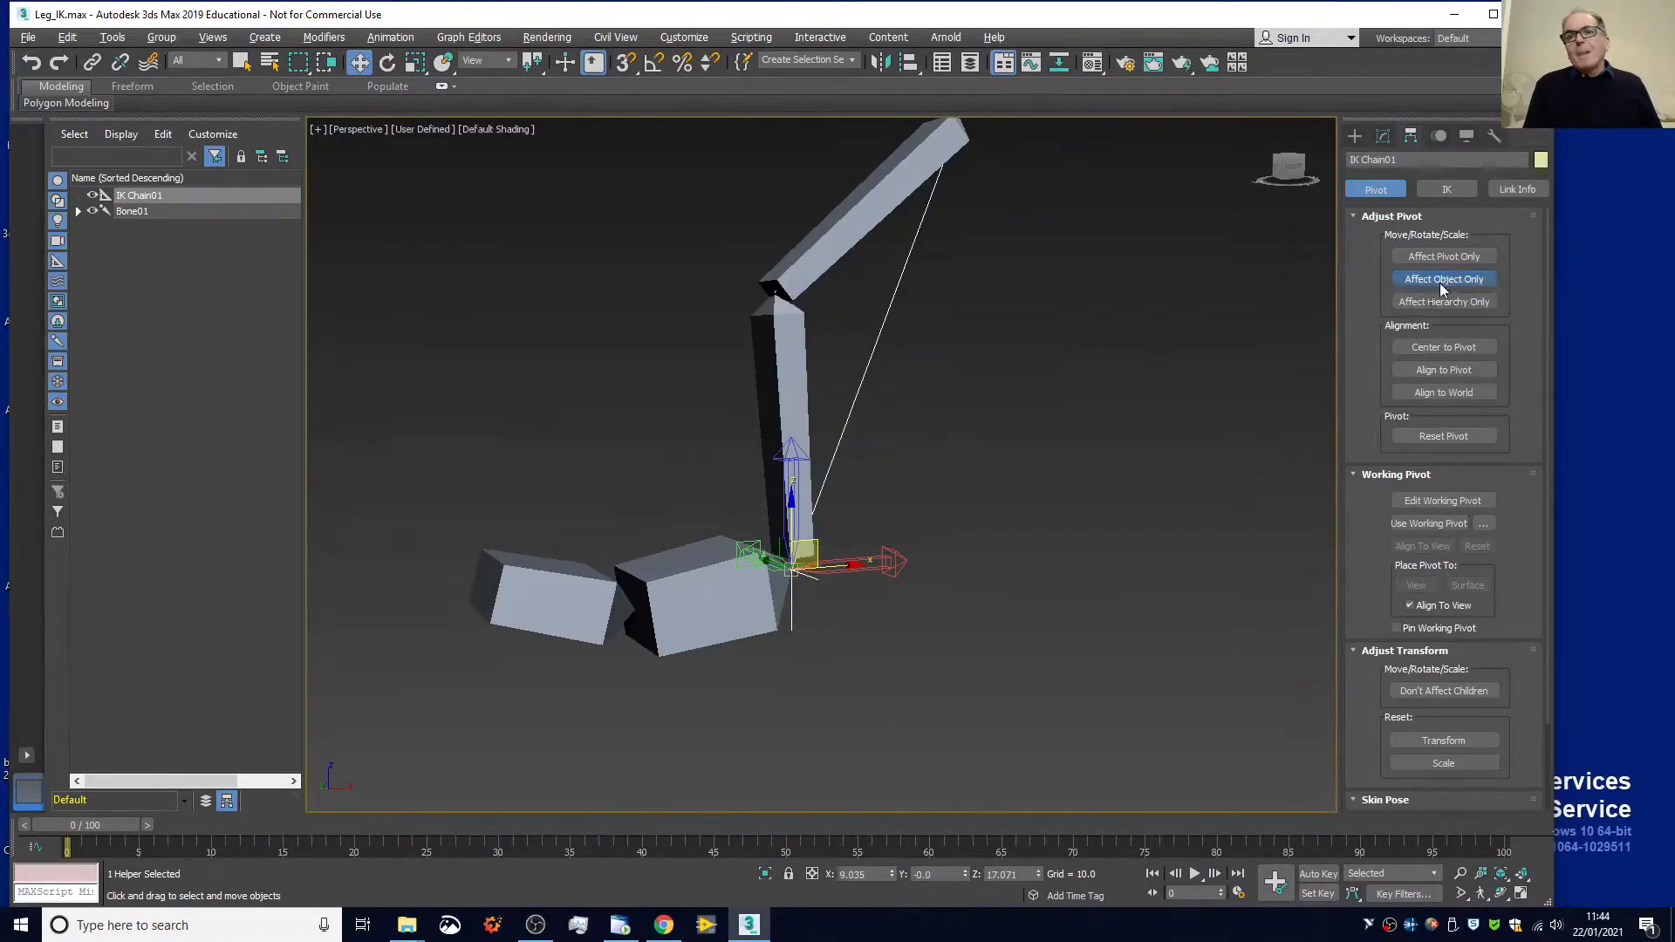
pyautogui.click(1445, 260)
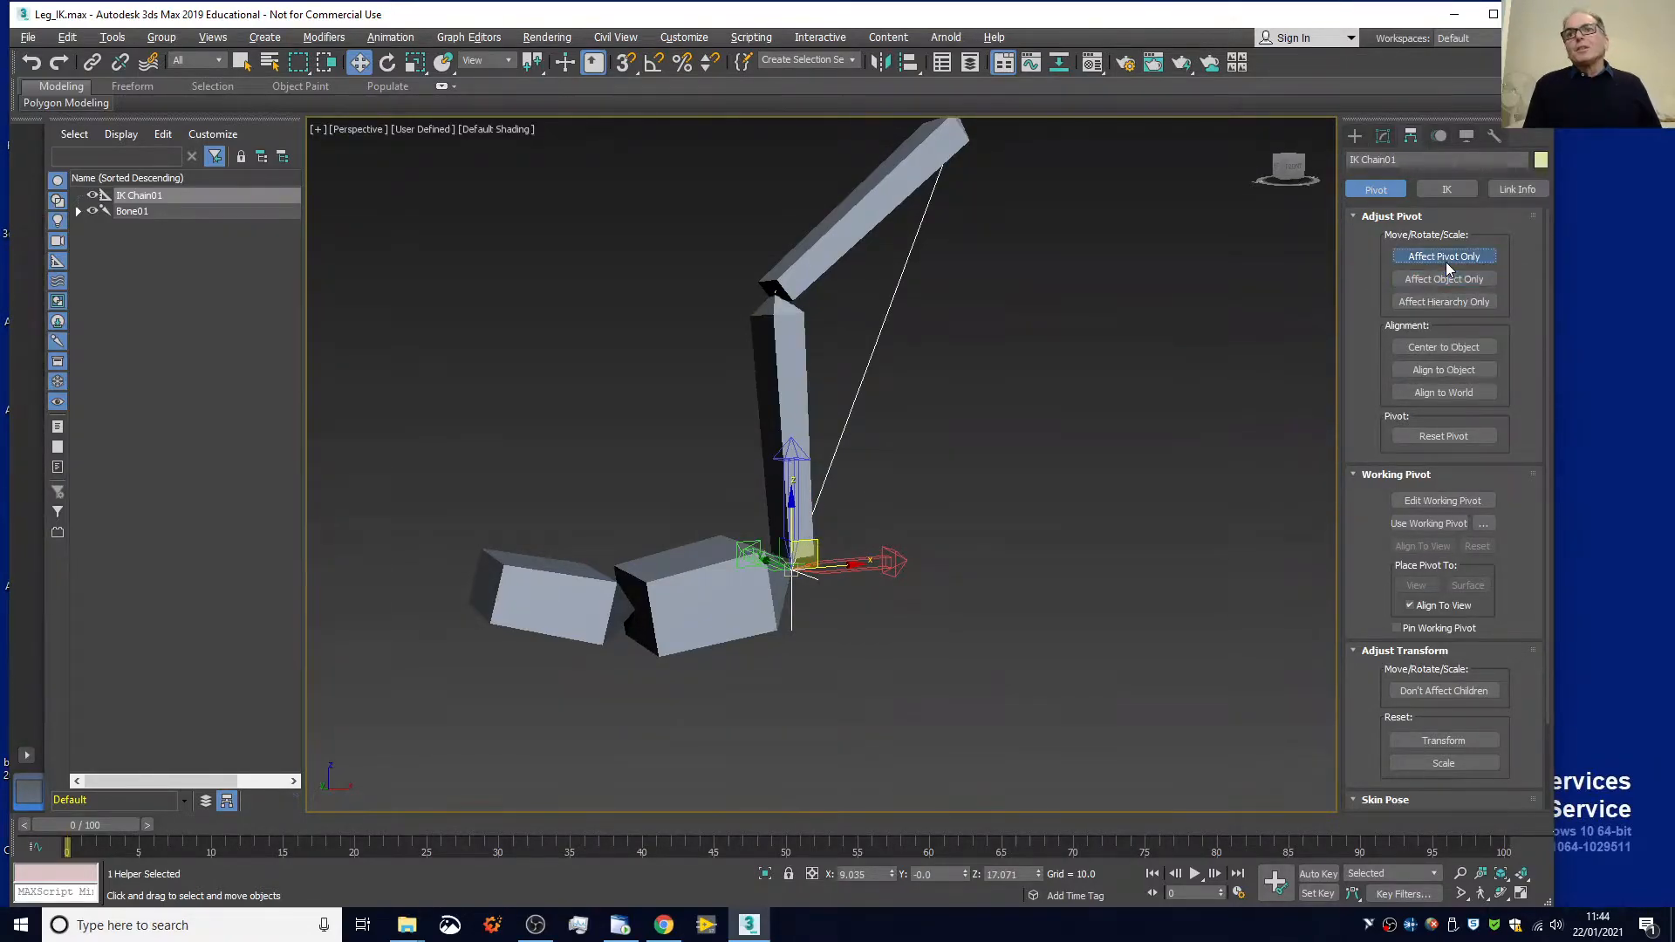
pyautogui.click(1460, 441)
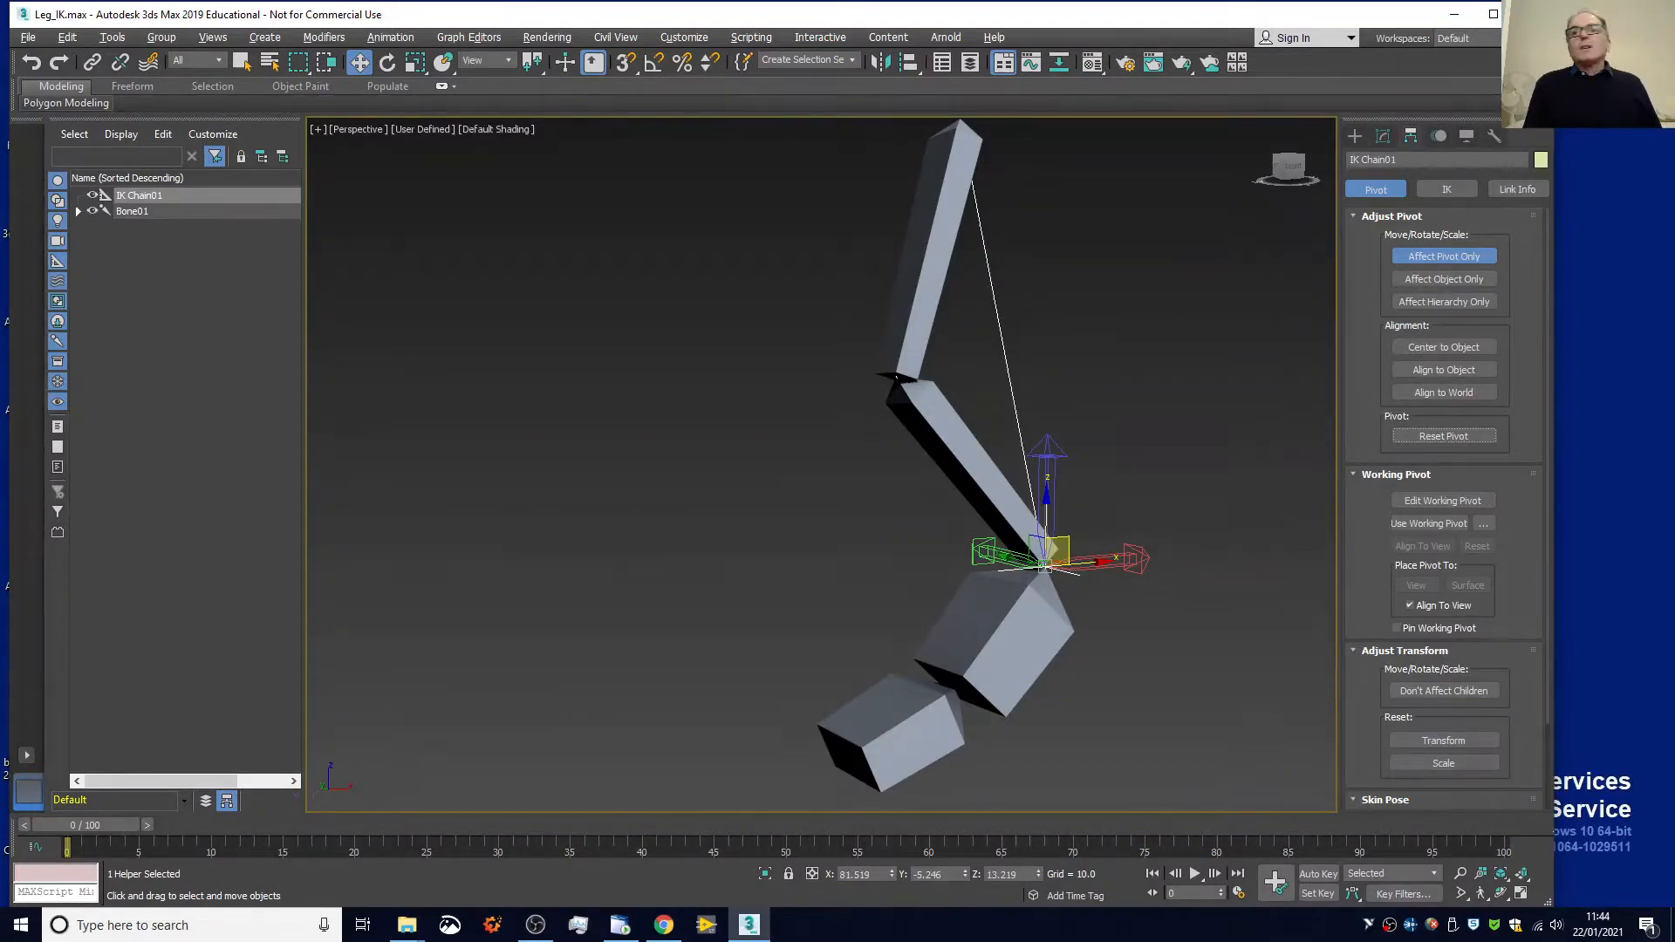
# Lock the IK chain's Y rotation in its link info and rotate the chain to about X 6.9, Z 6.0
pyautogui.click(1521, 189)
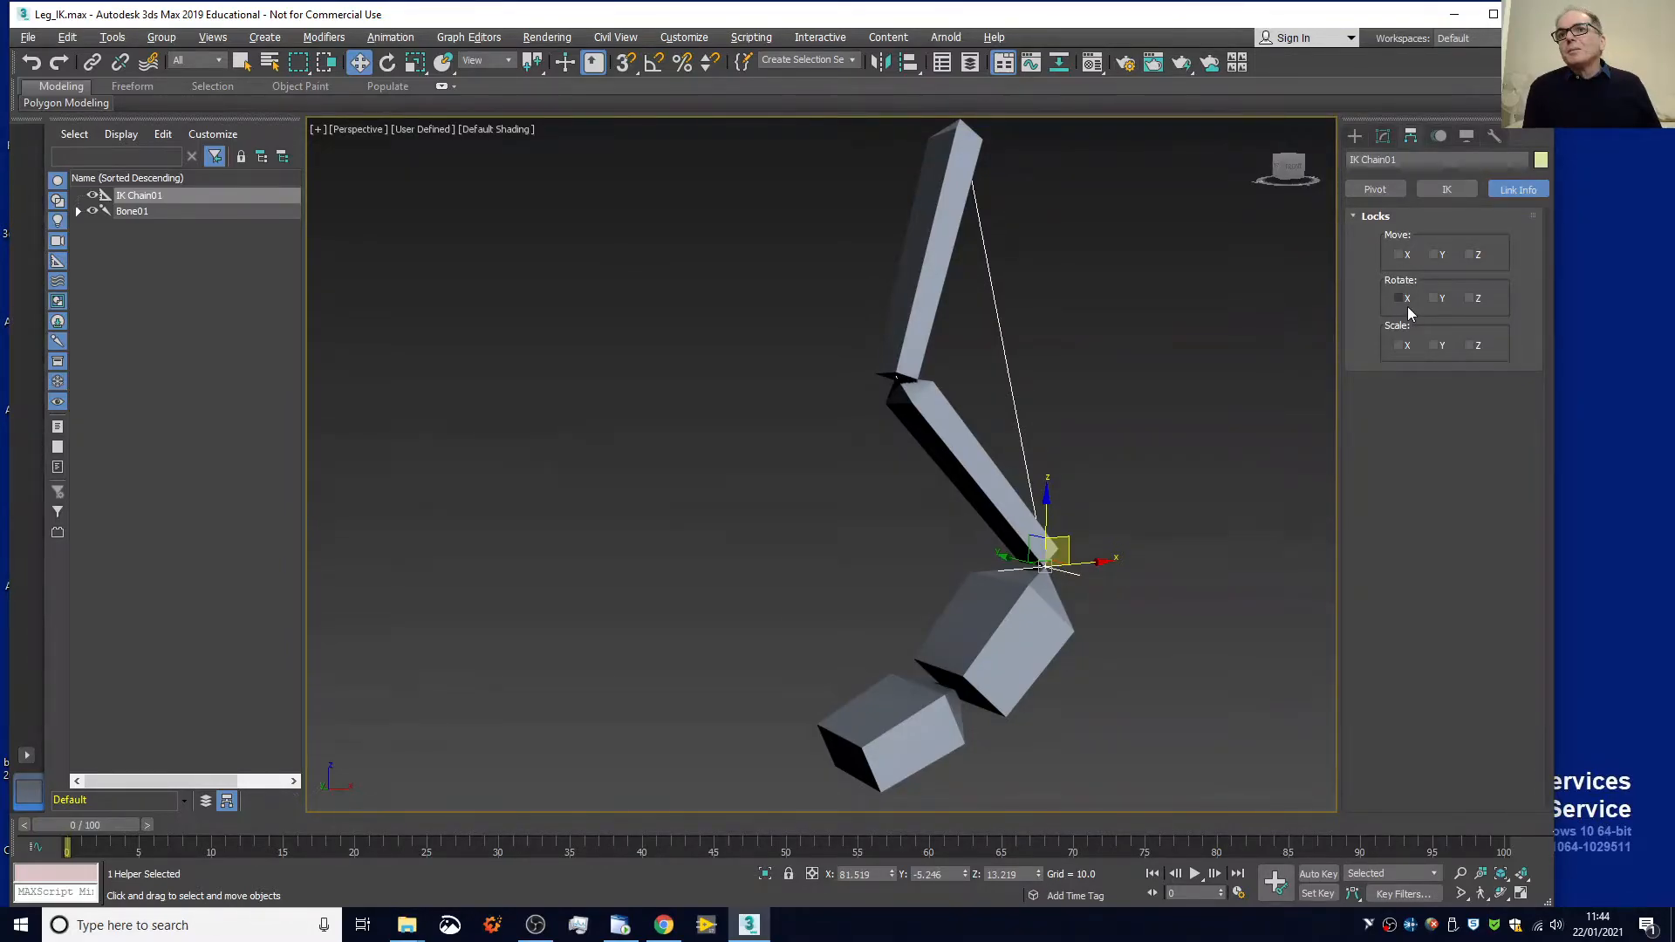
pyautogui.click(1436, 299)
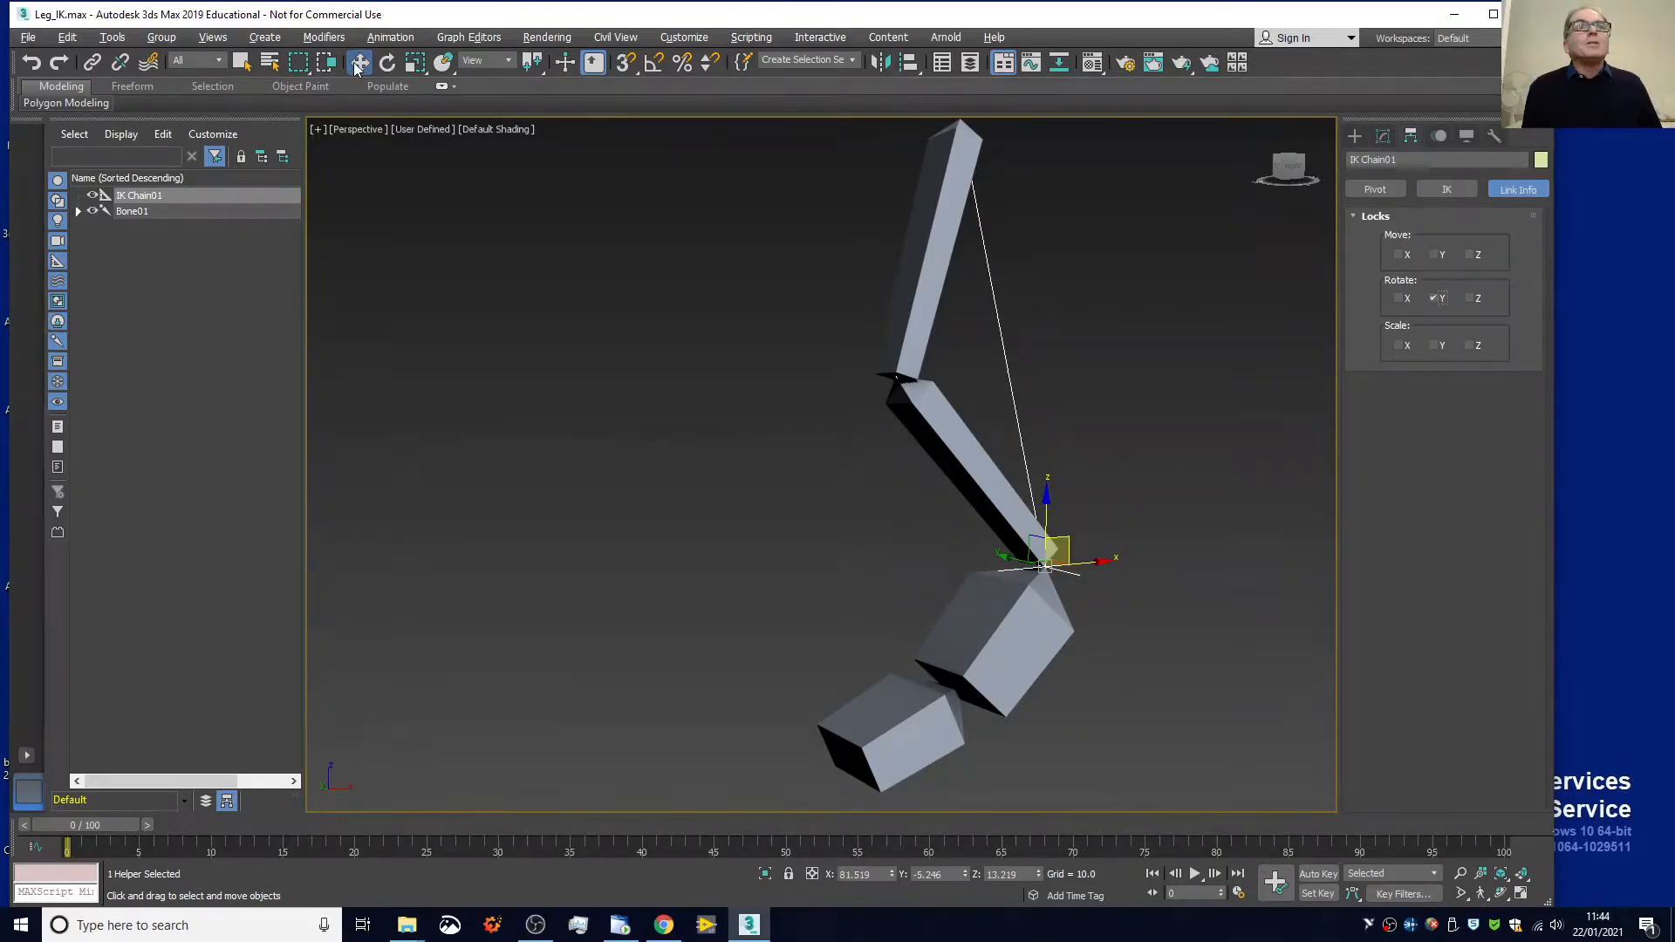
pyautogui.click(388, 62)
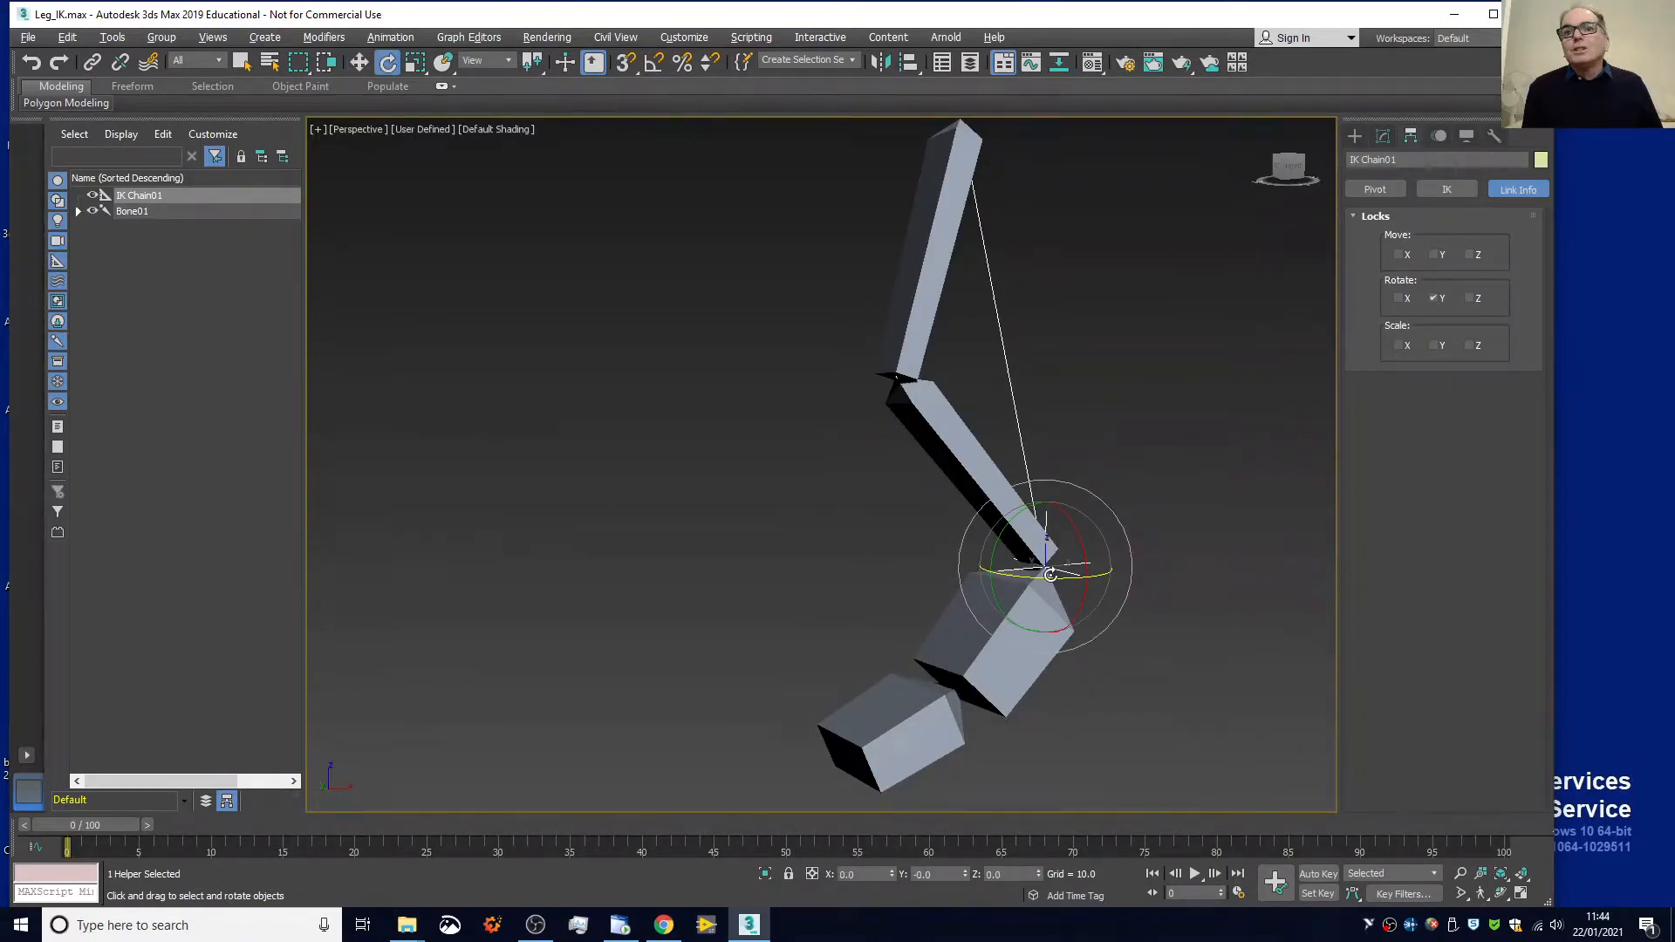
pyautogui.moveTo(1052, 576); pyautogui.dragTo(1061, 580)
pyautogui.moveTo(1015, 518); pyautogui.dragTo(1011, 498)
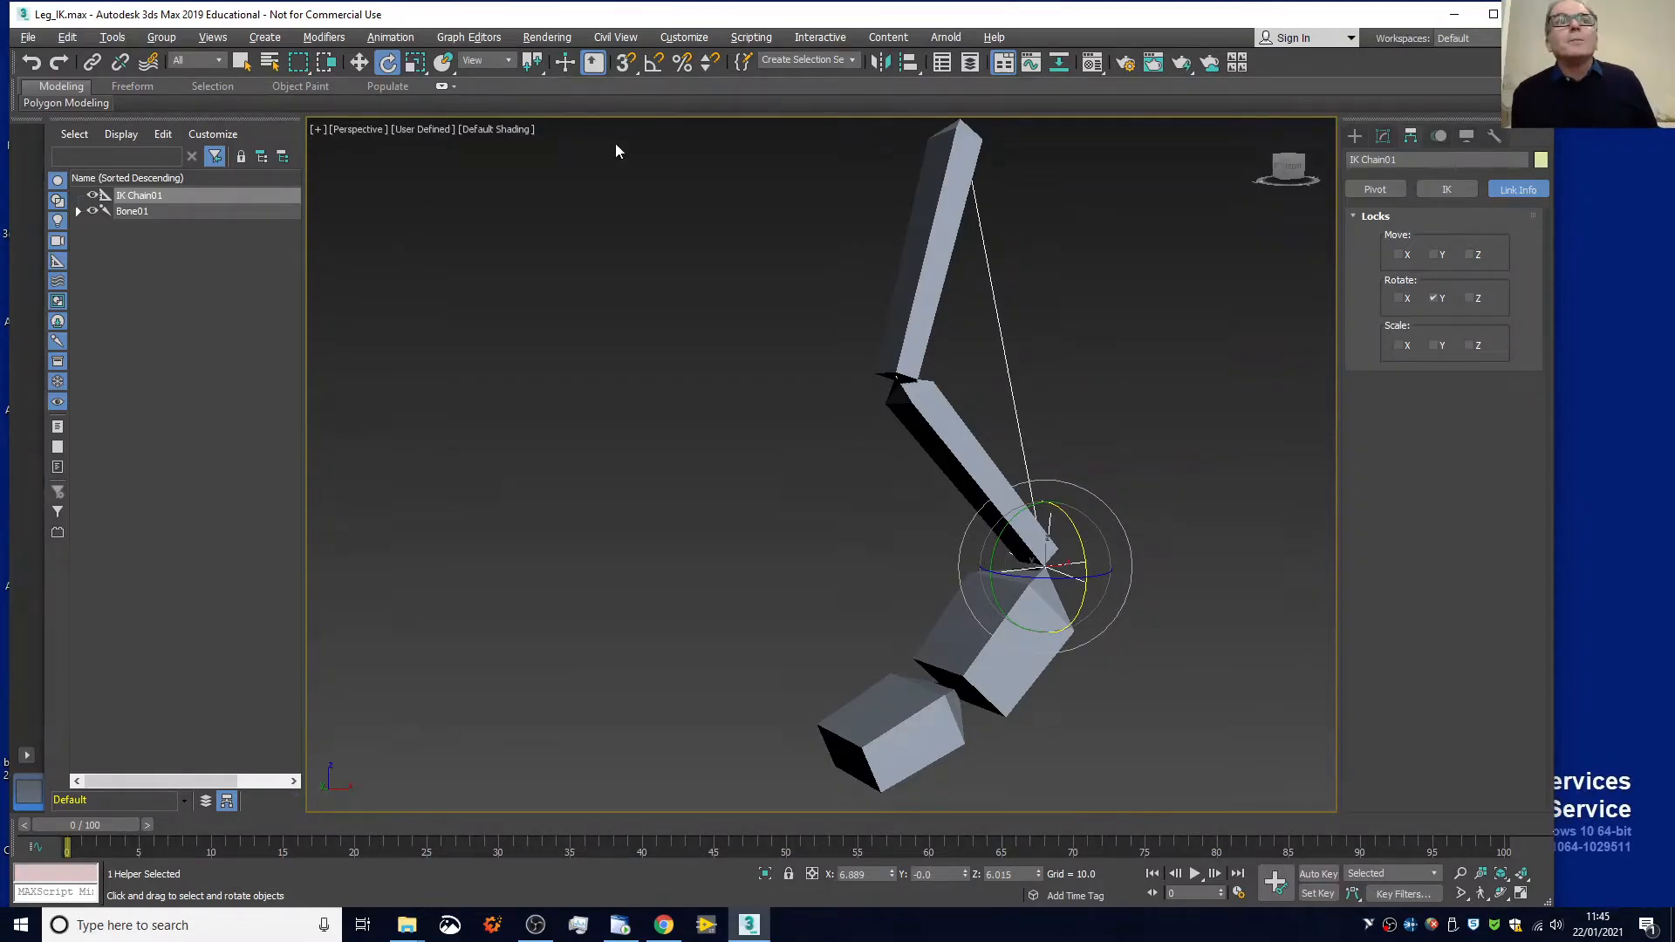
# Clear the IK chain's Y rotation lock, and switch its X rotation and X move locks on and off again
pyautogui.click(1438, 186)
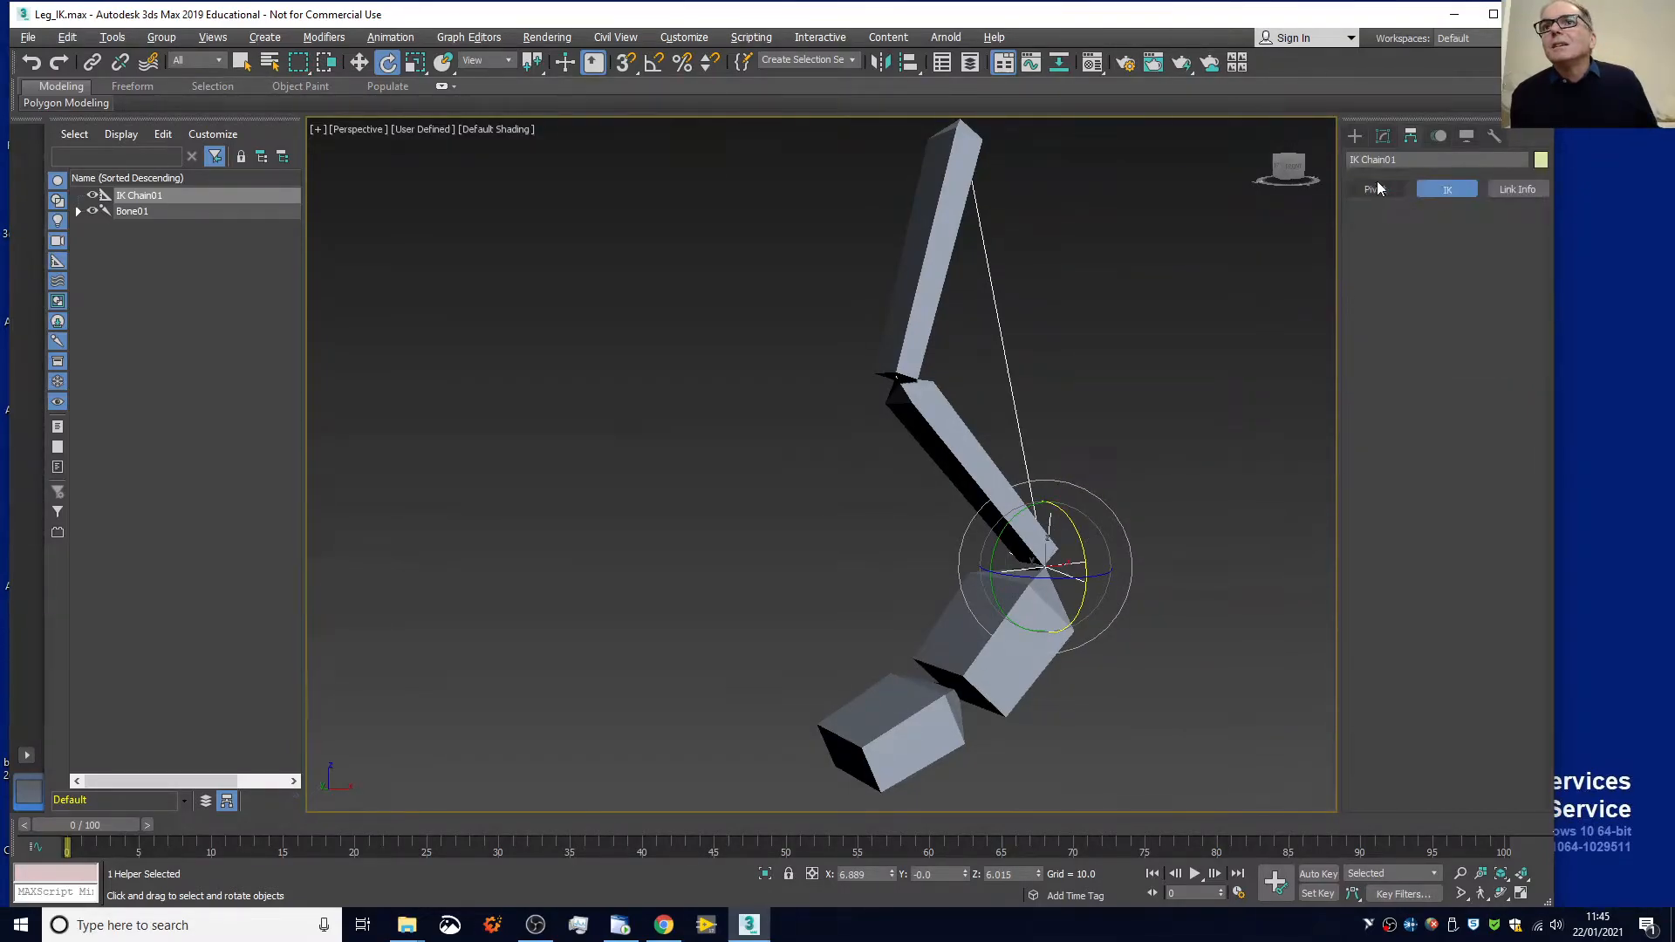
pyautogui.click(1447, 187)
pyautogui.click(1503, 186)
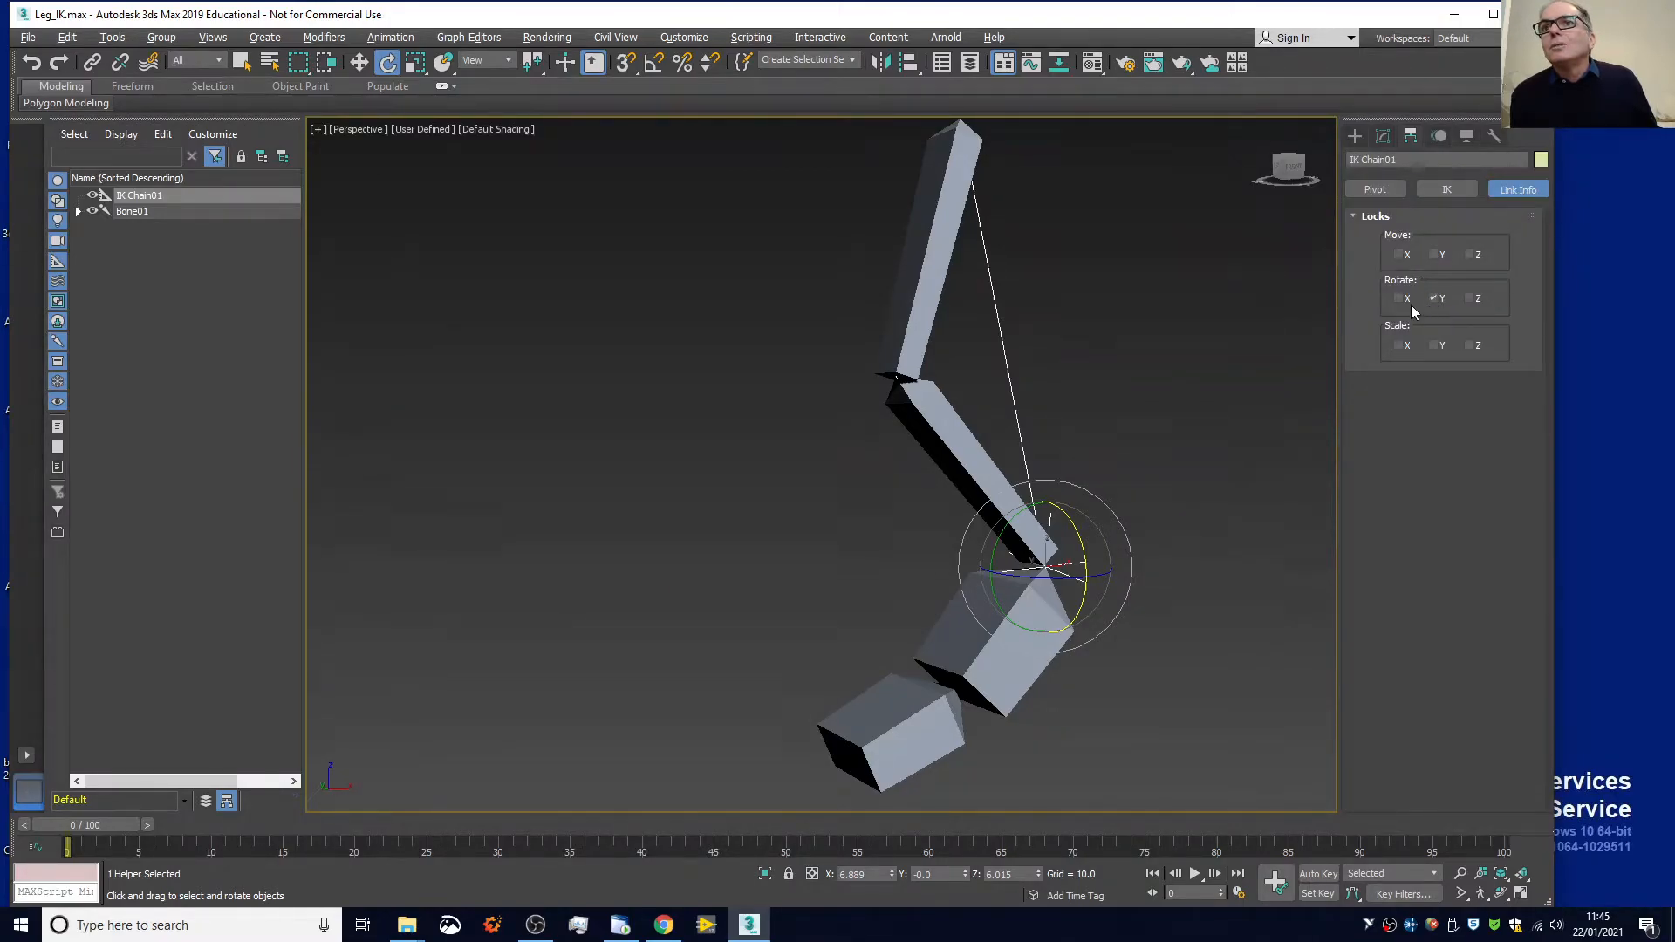
pyautogui.click(1435, 300)
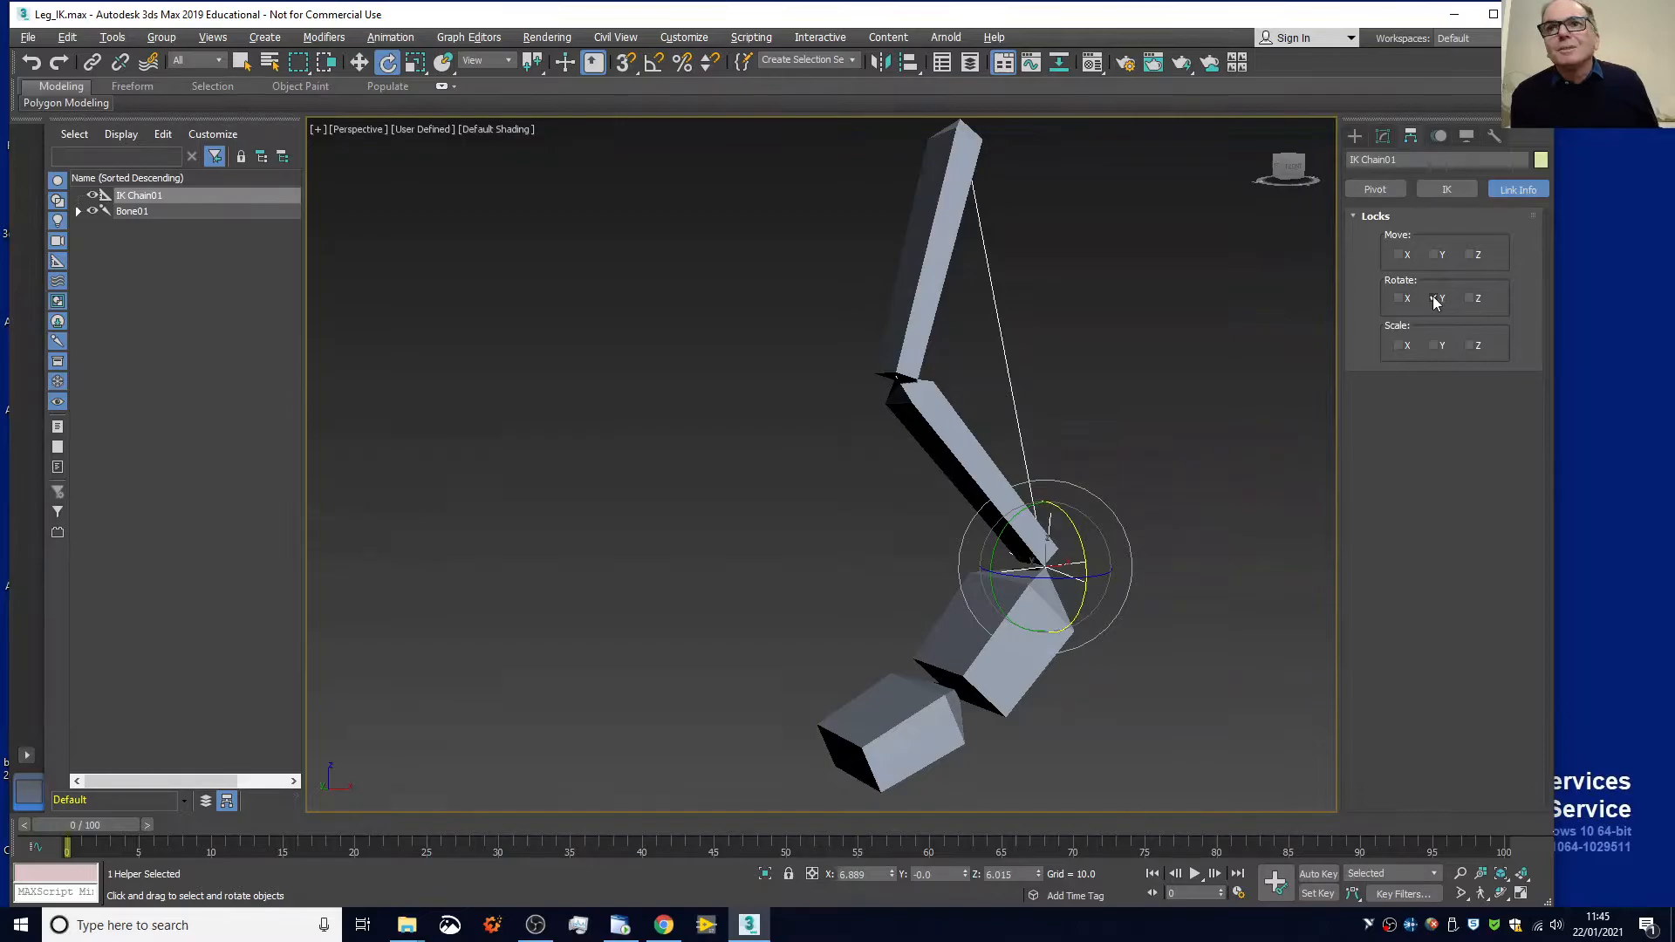
pyautogui.click(1400, 300)
pyautogui.click(1400, 255)
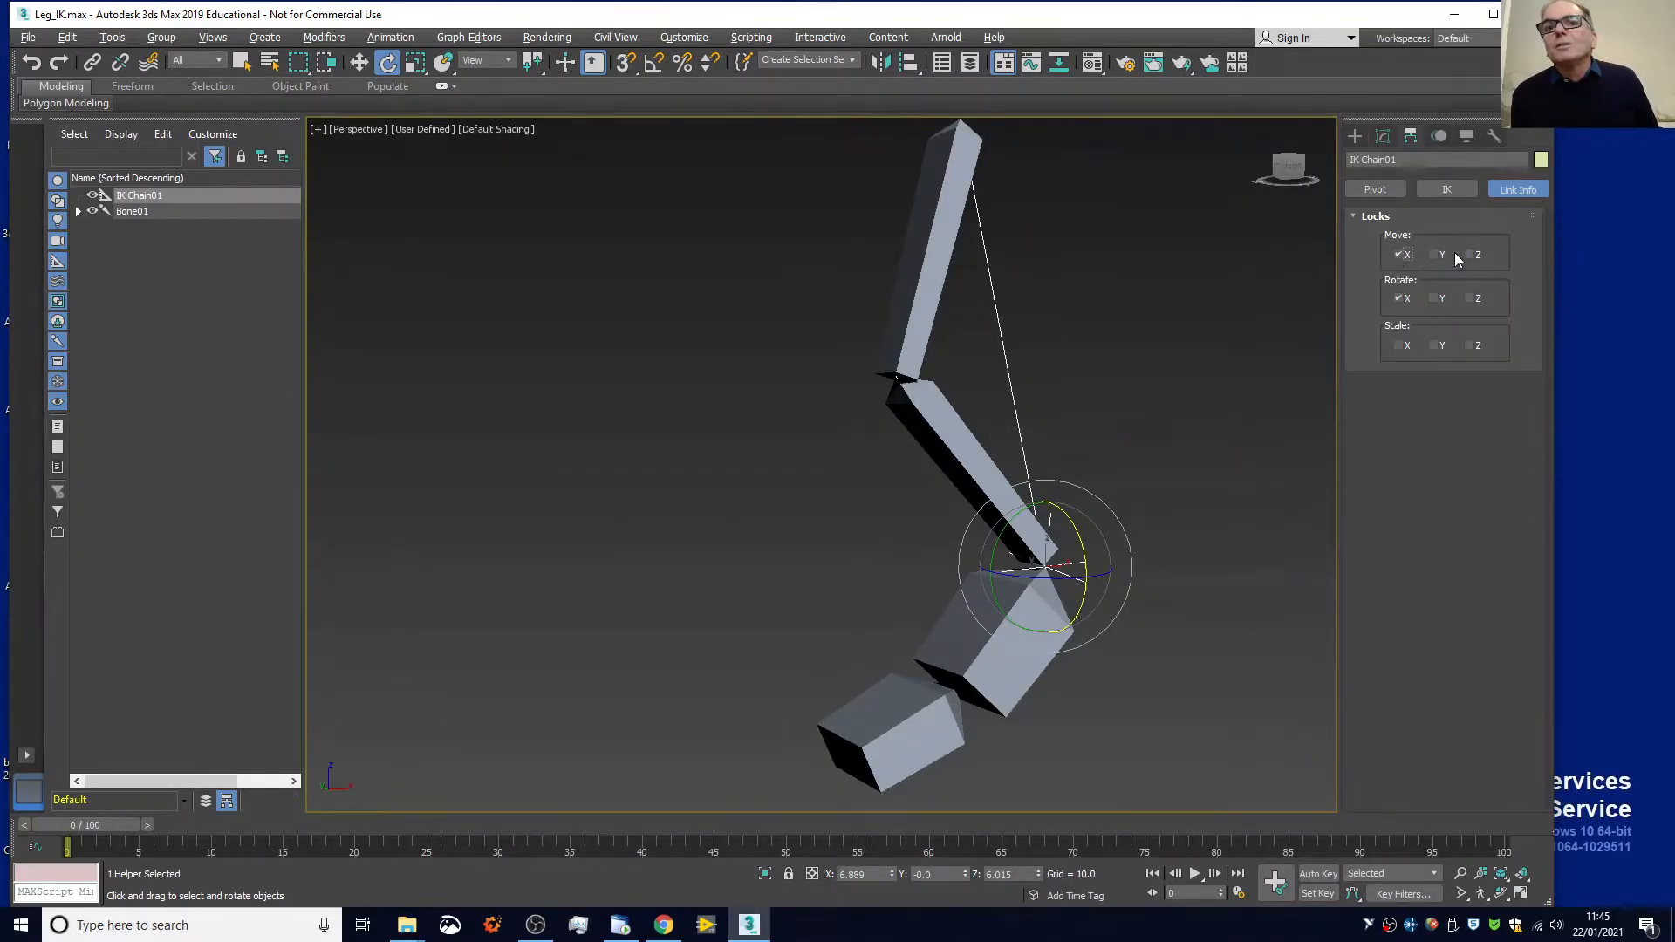
pyautogui.click(1399, 254)
pyautogui.click(1401, 300)
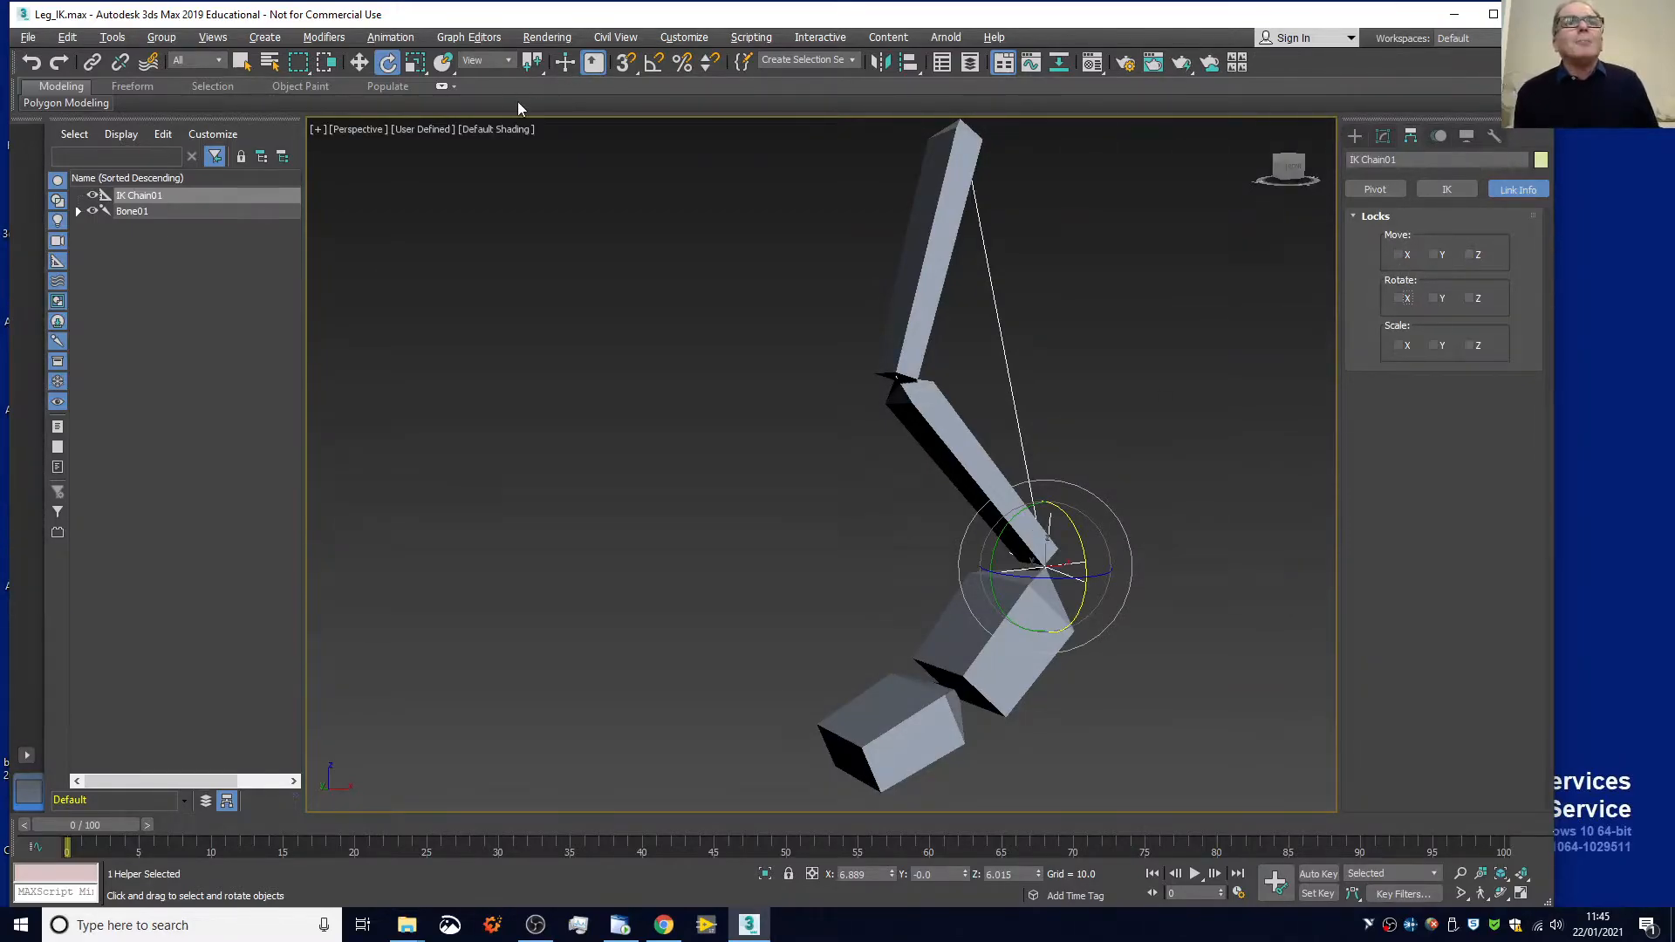
# Move the IK chain in the XZ plane to about X 63.4, Z 33.3
pyautogui.click(359, 62)
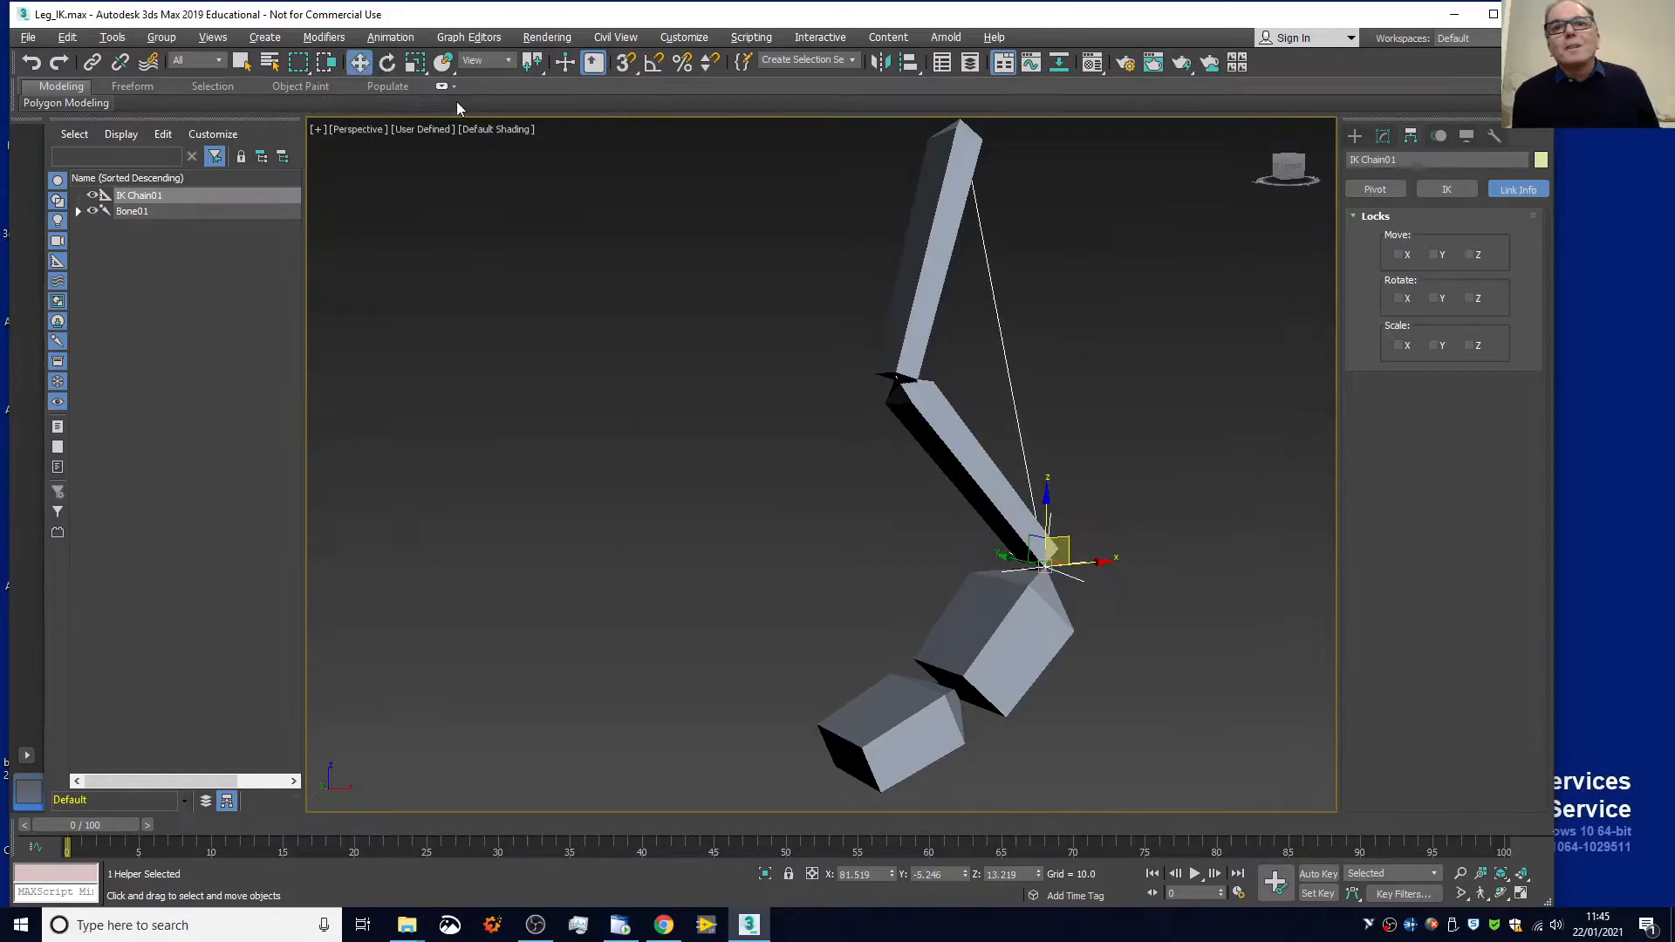
pyautogui.moveTo(1043, 491); pyautogui.dragTo(1010, 454)
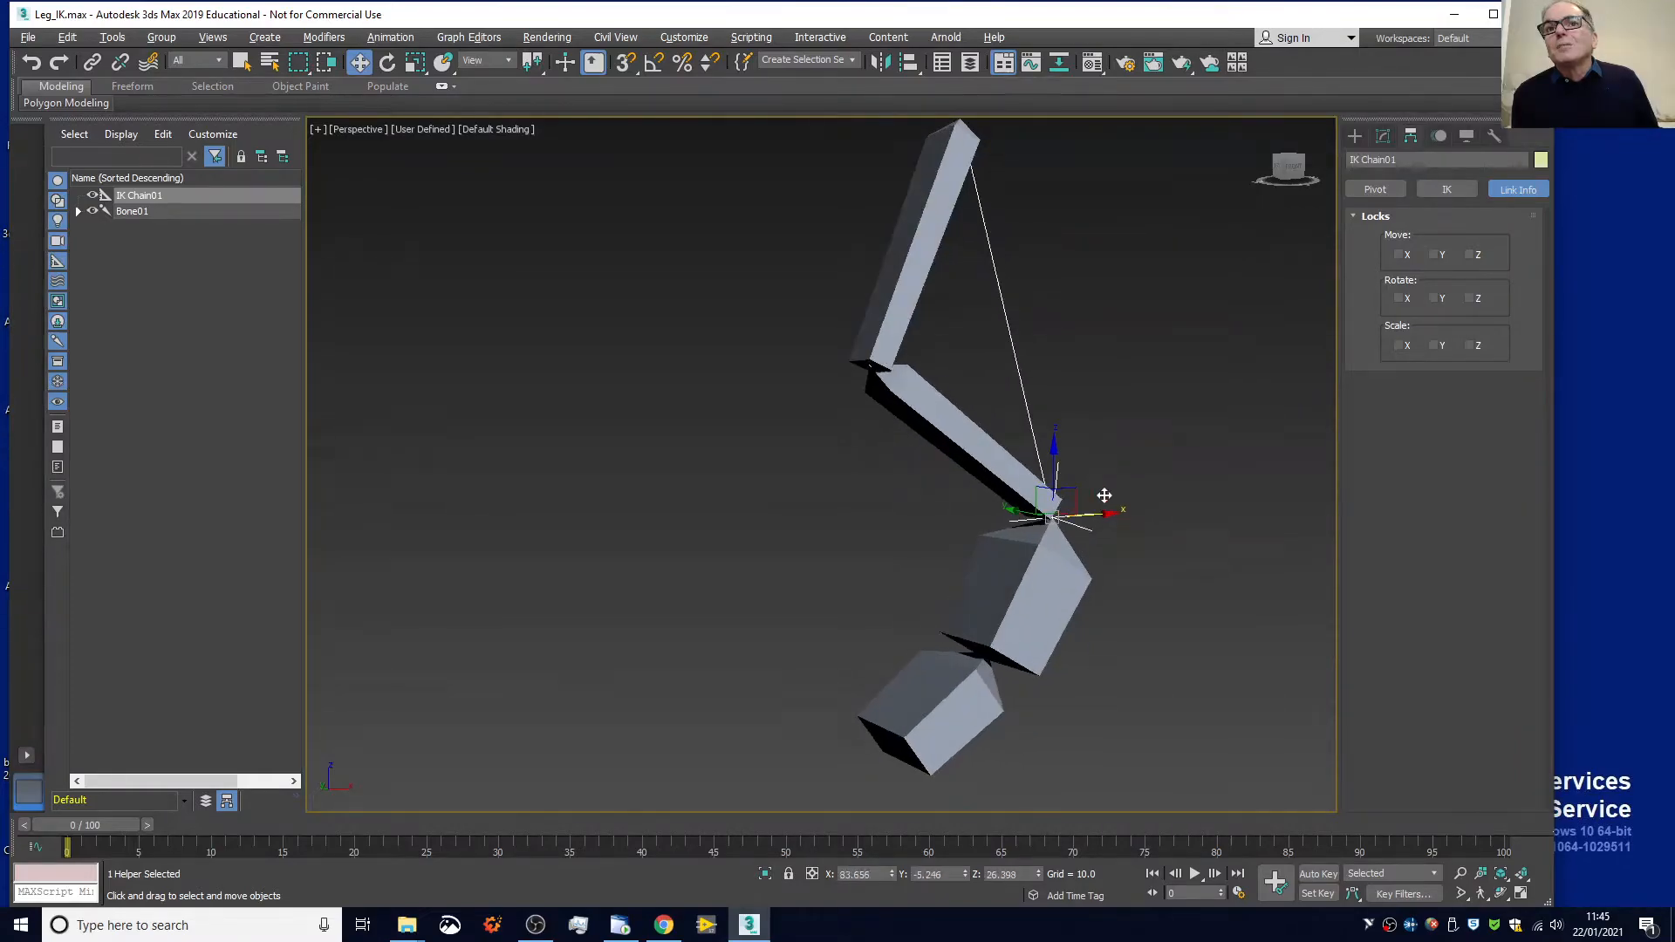
pyautogui.moveTo(1066, 493); pyautogui.dragTo(991, 483)
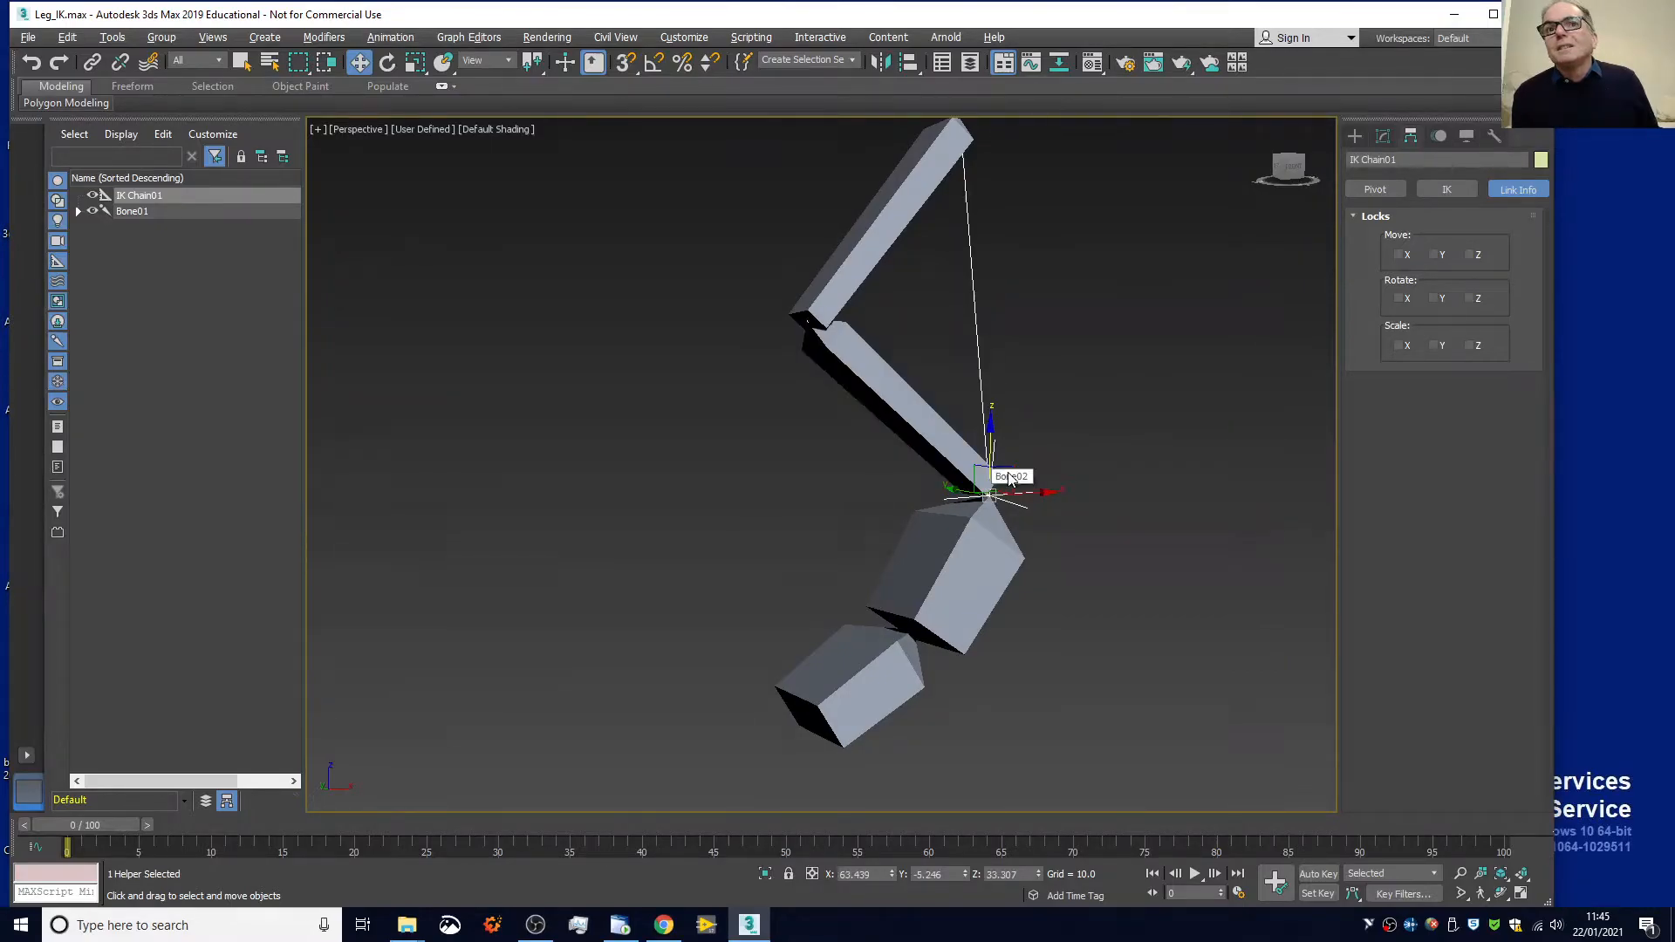
# Lock the IK chain's X and Y movement and move its goal up to about Z 54.9
pyautogui.click(1017, 450)
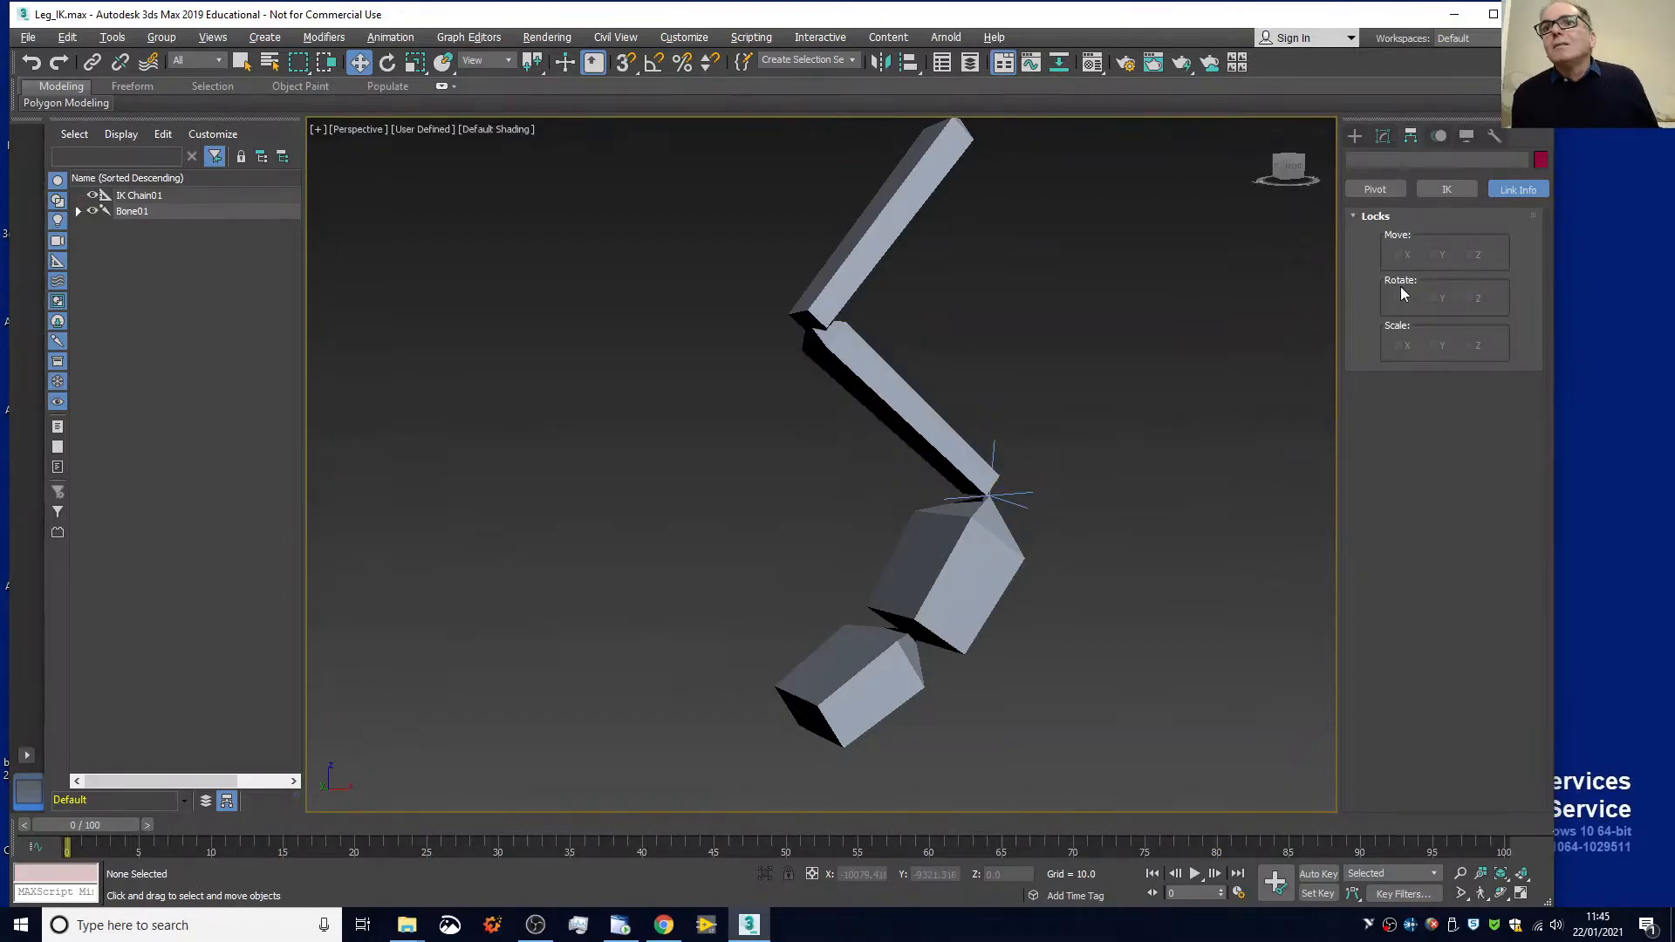
pyautogui.click(1013, 496)
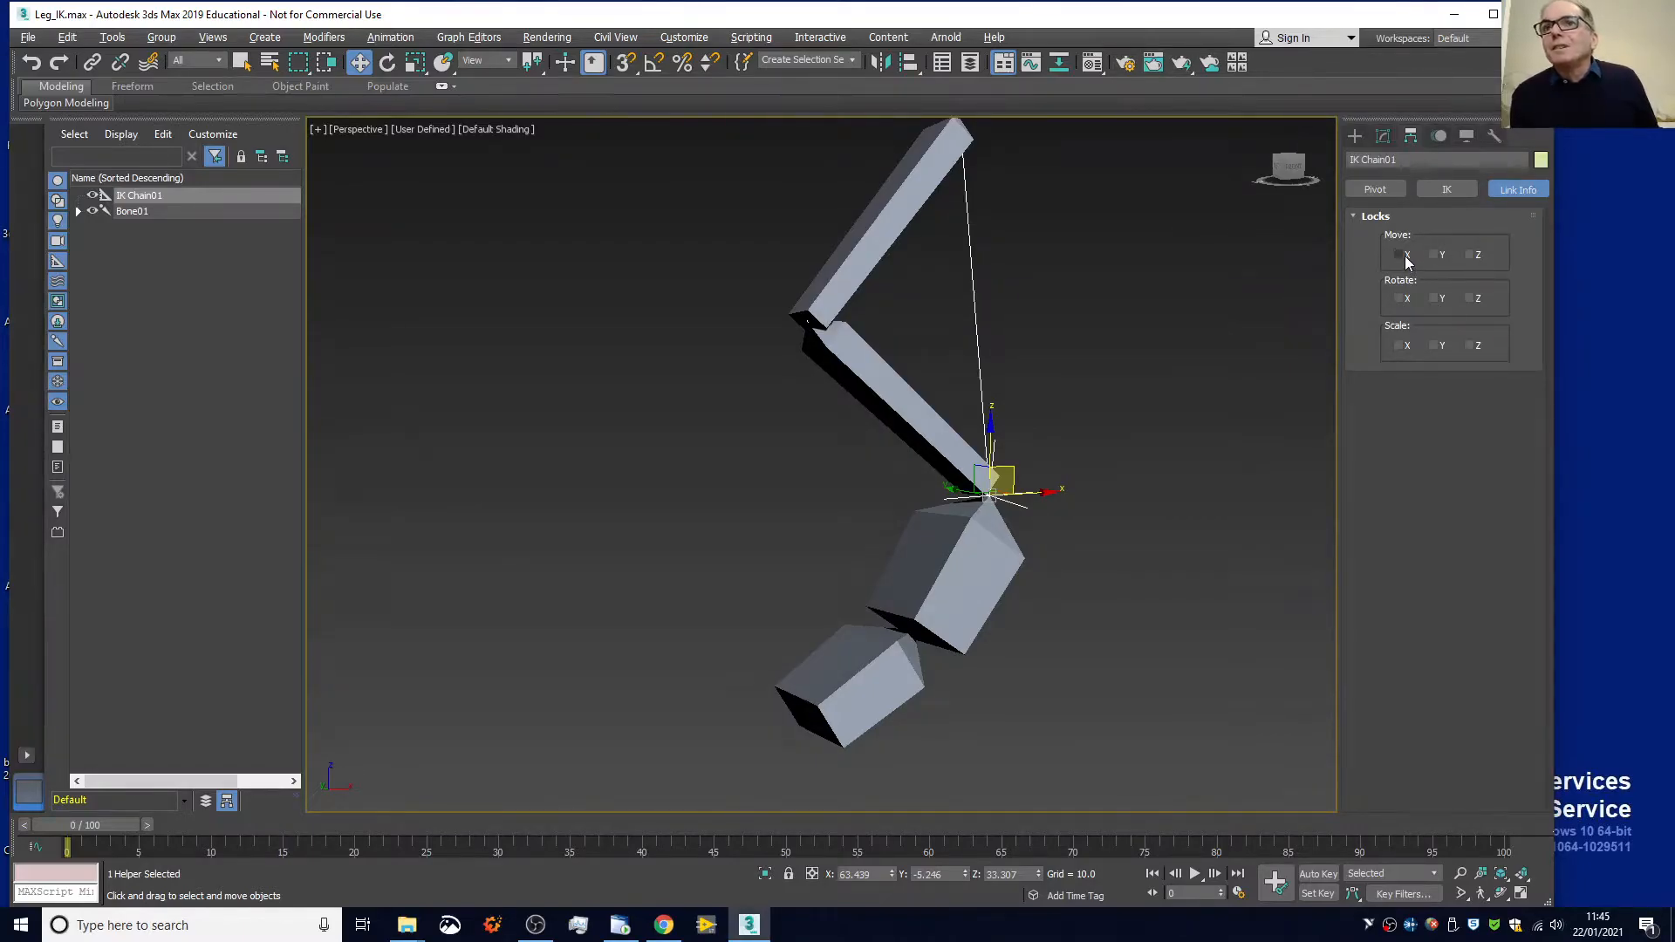
pyautogui.click(1435, 253)
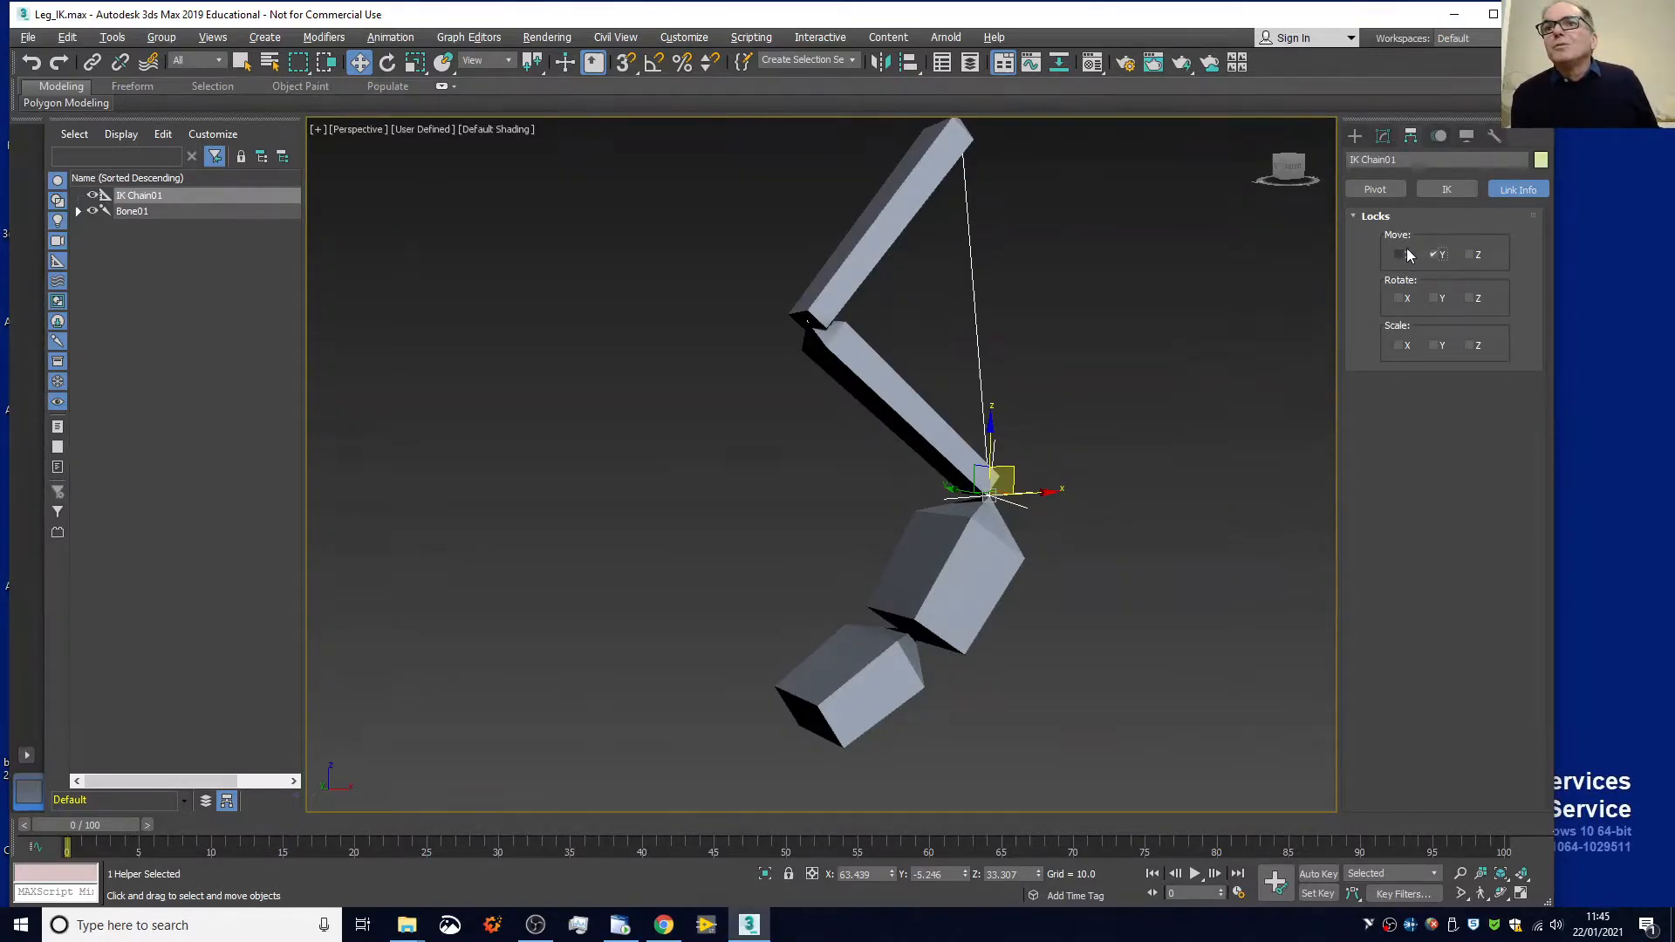
pyautogui.click(1401, 254)
pyautogui.moveTo(978, 464); pyautogui.dragTo(982, 386)
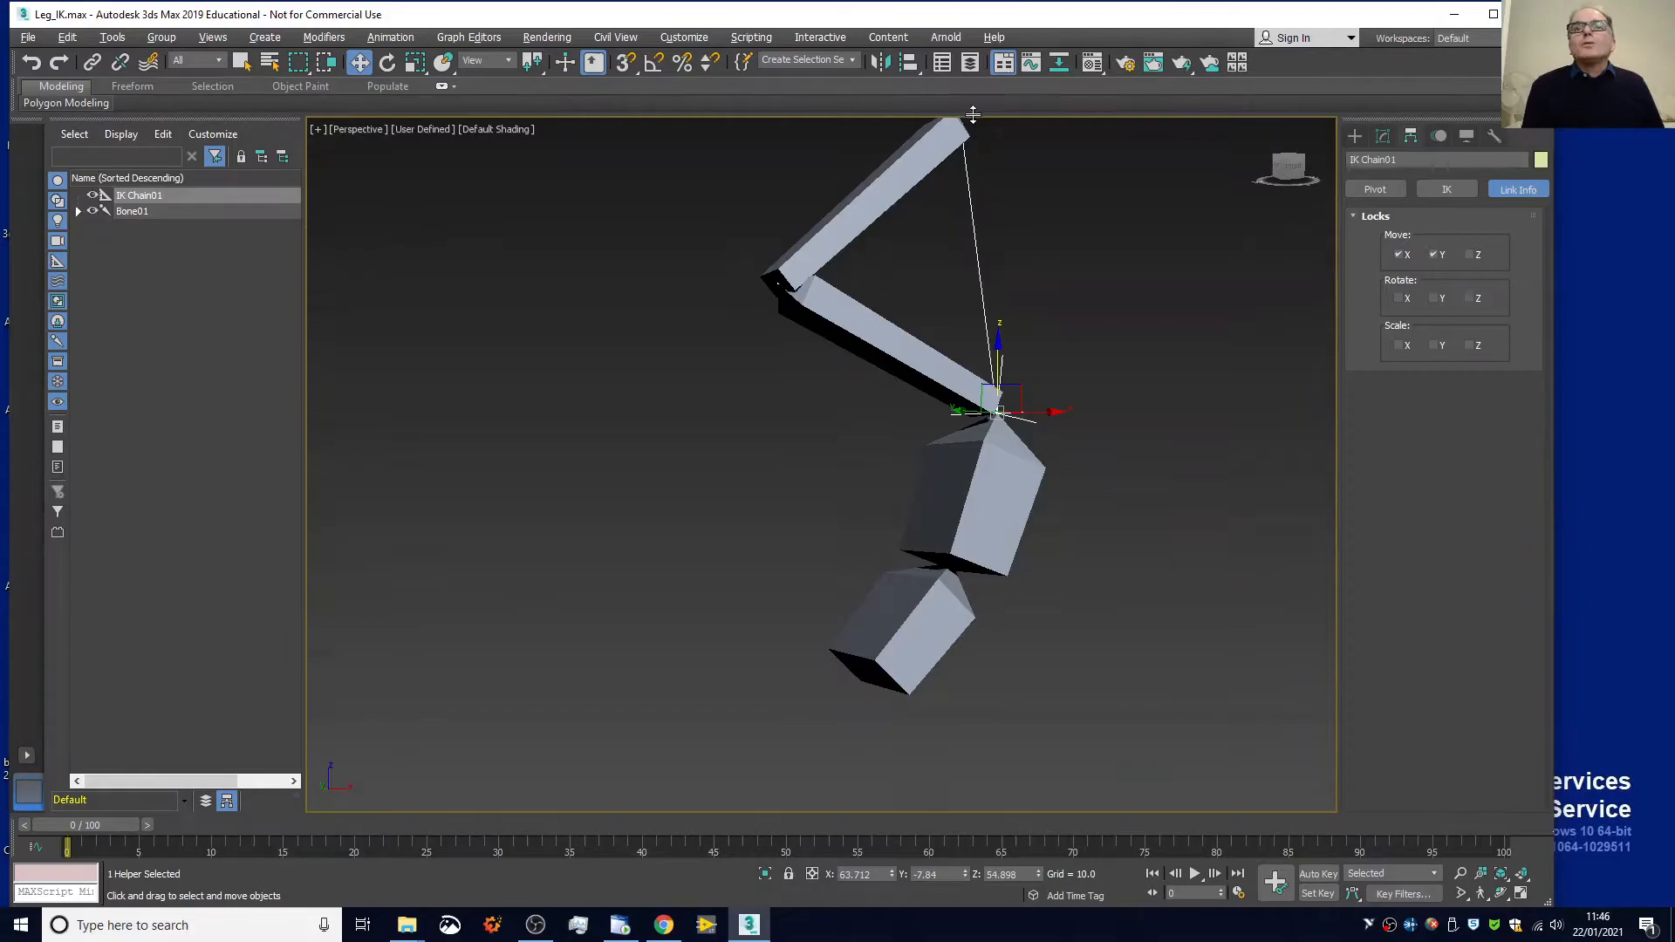
# Save the scene under the new name Example_21_3.max in the tutorial files folder
pyautogui.click(28, 39)
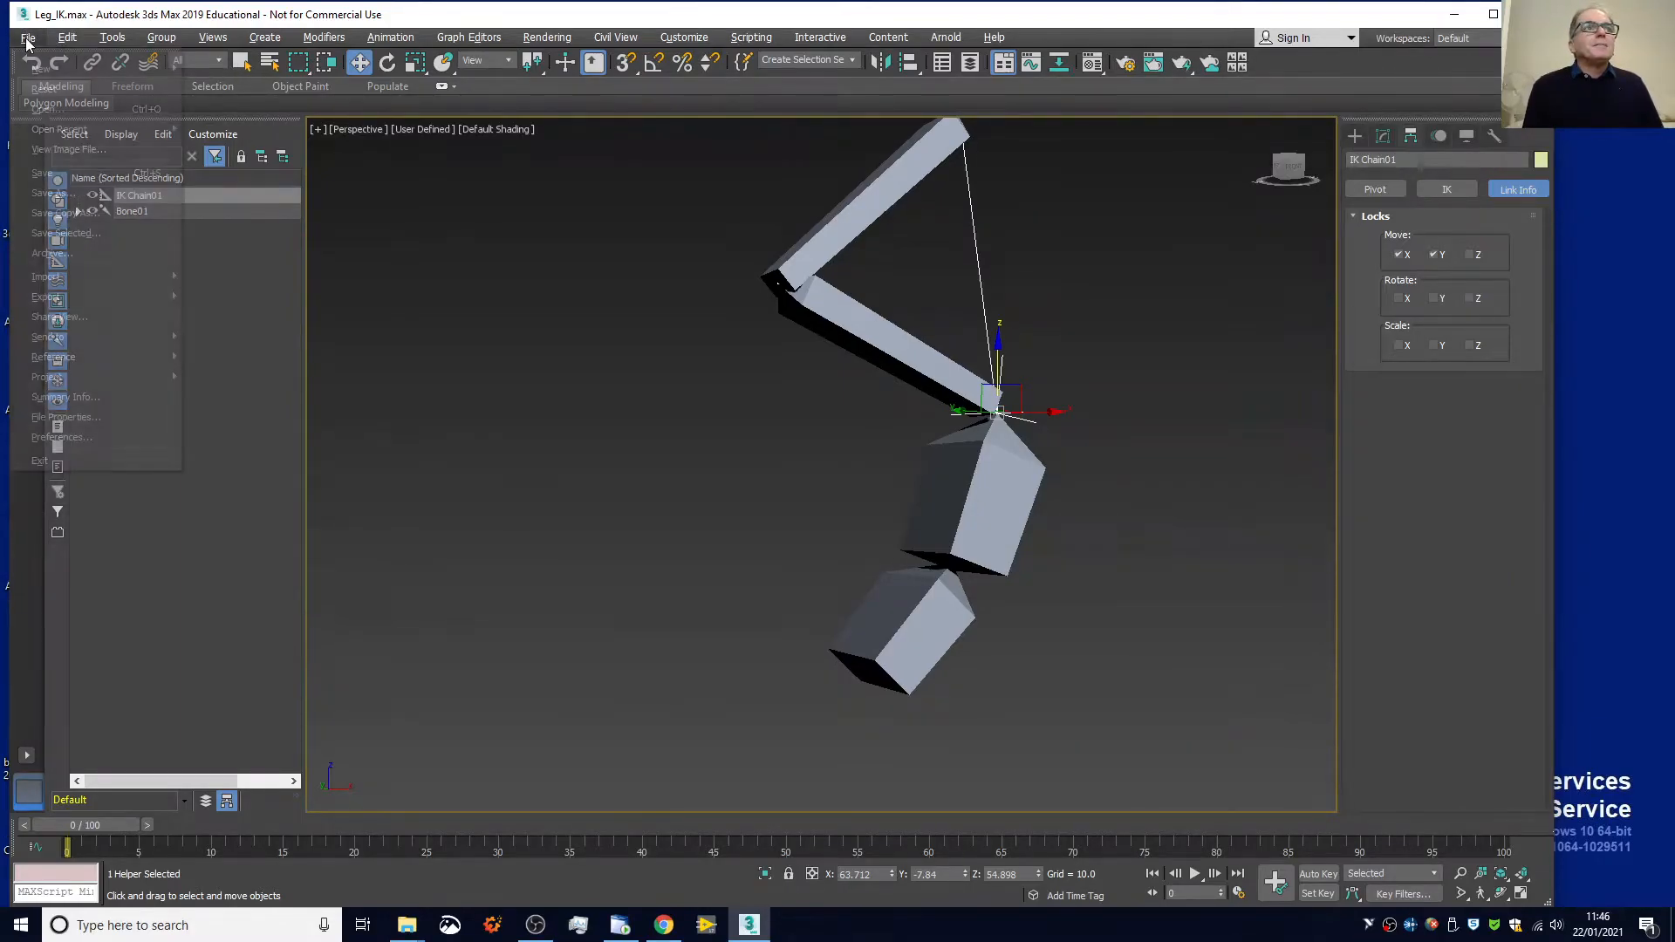
pyautogui.click(68, 193)
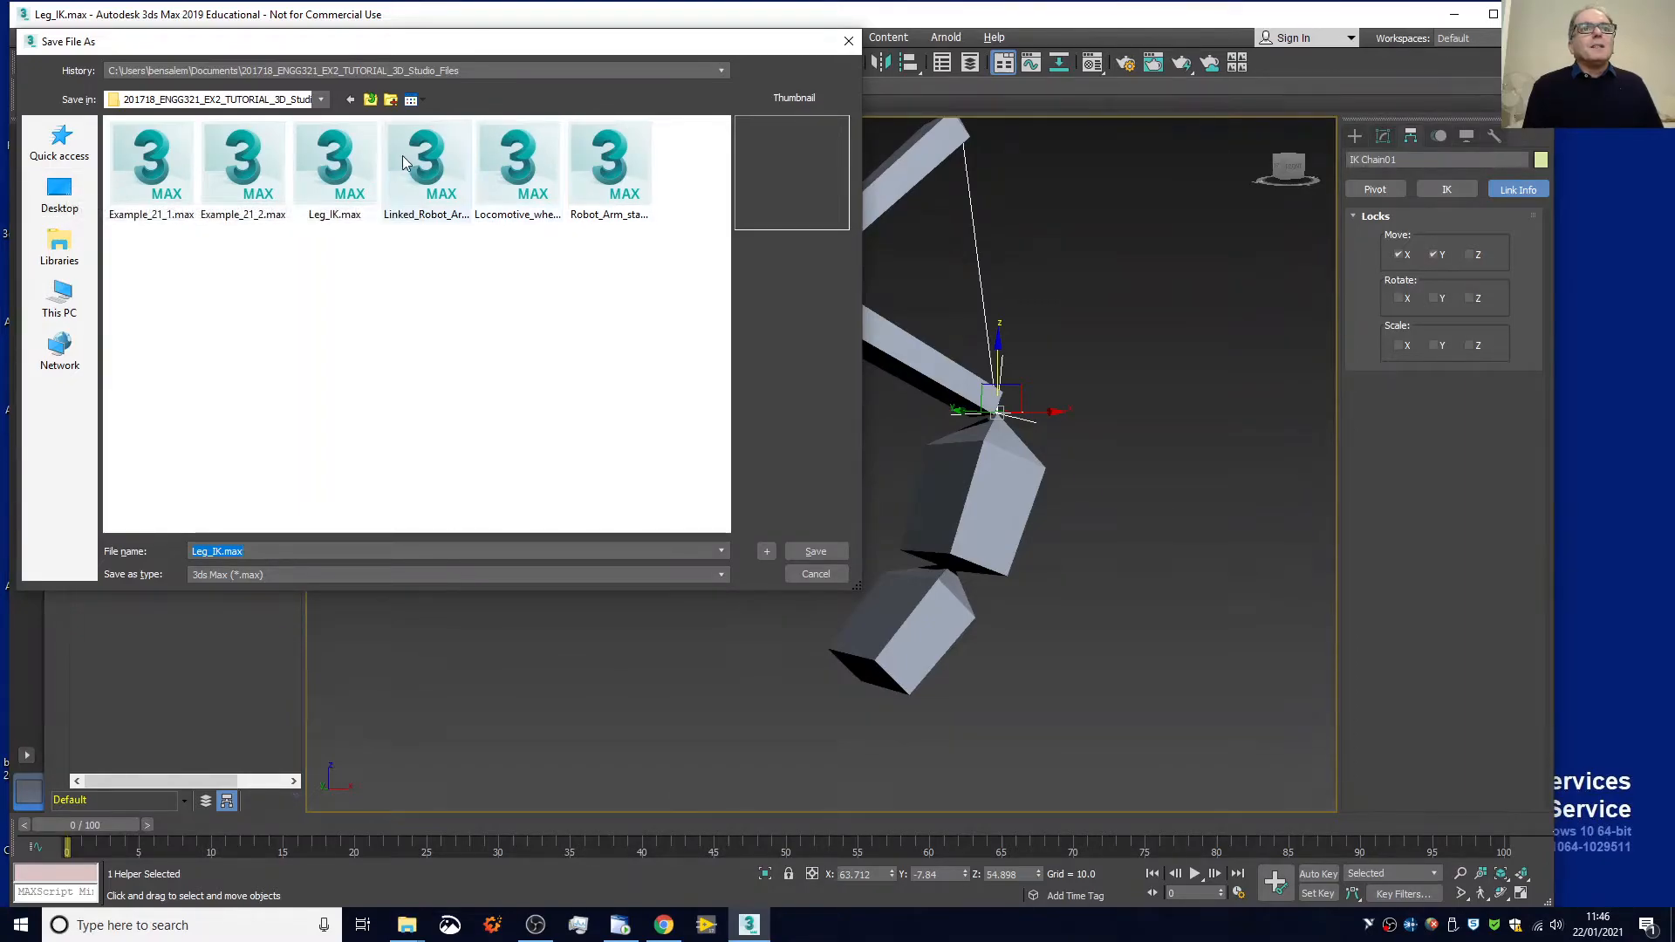
pyautogui.click(237, 194)
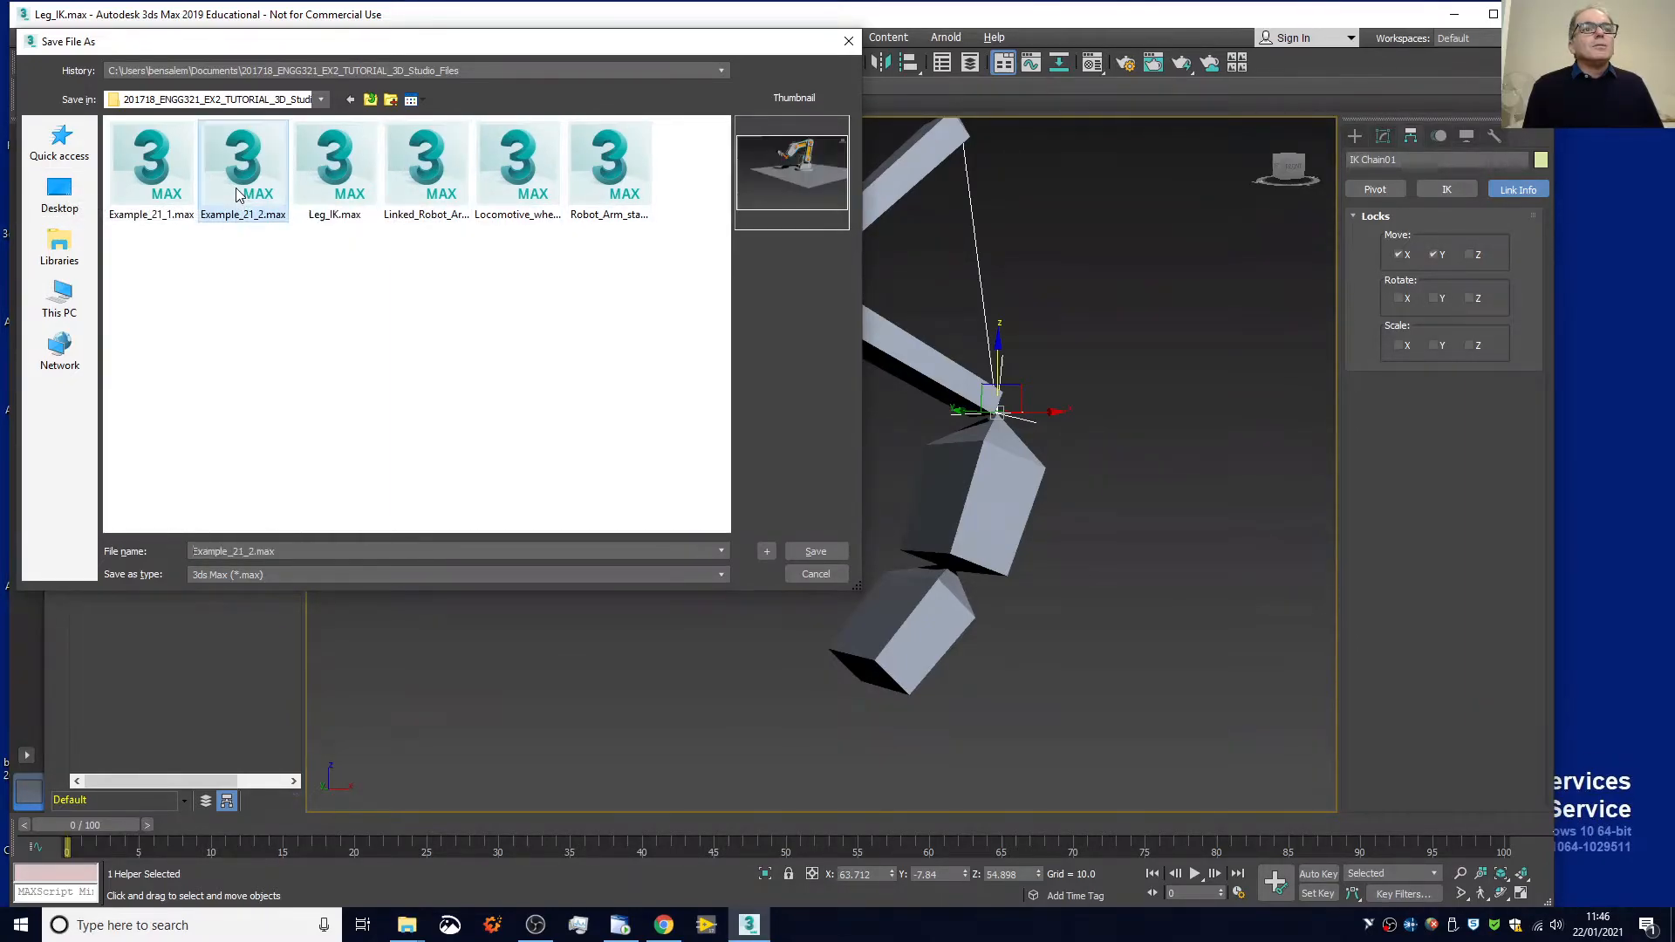
pyautogui.click(259, 558)
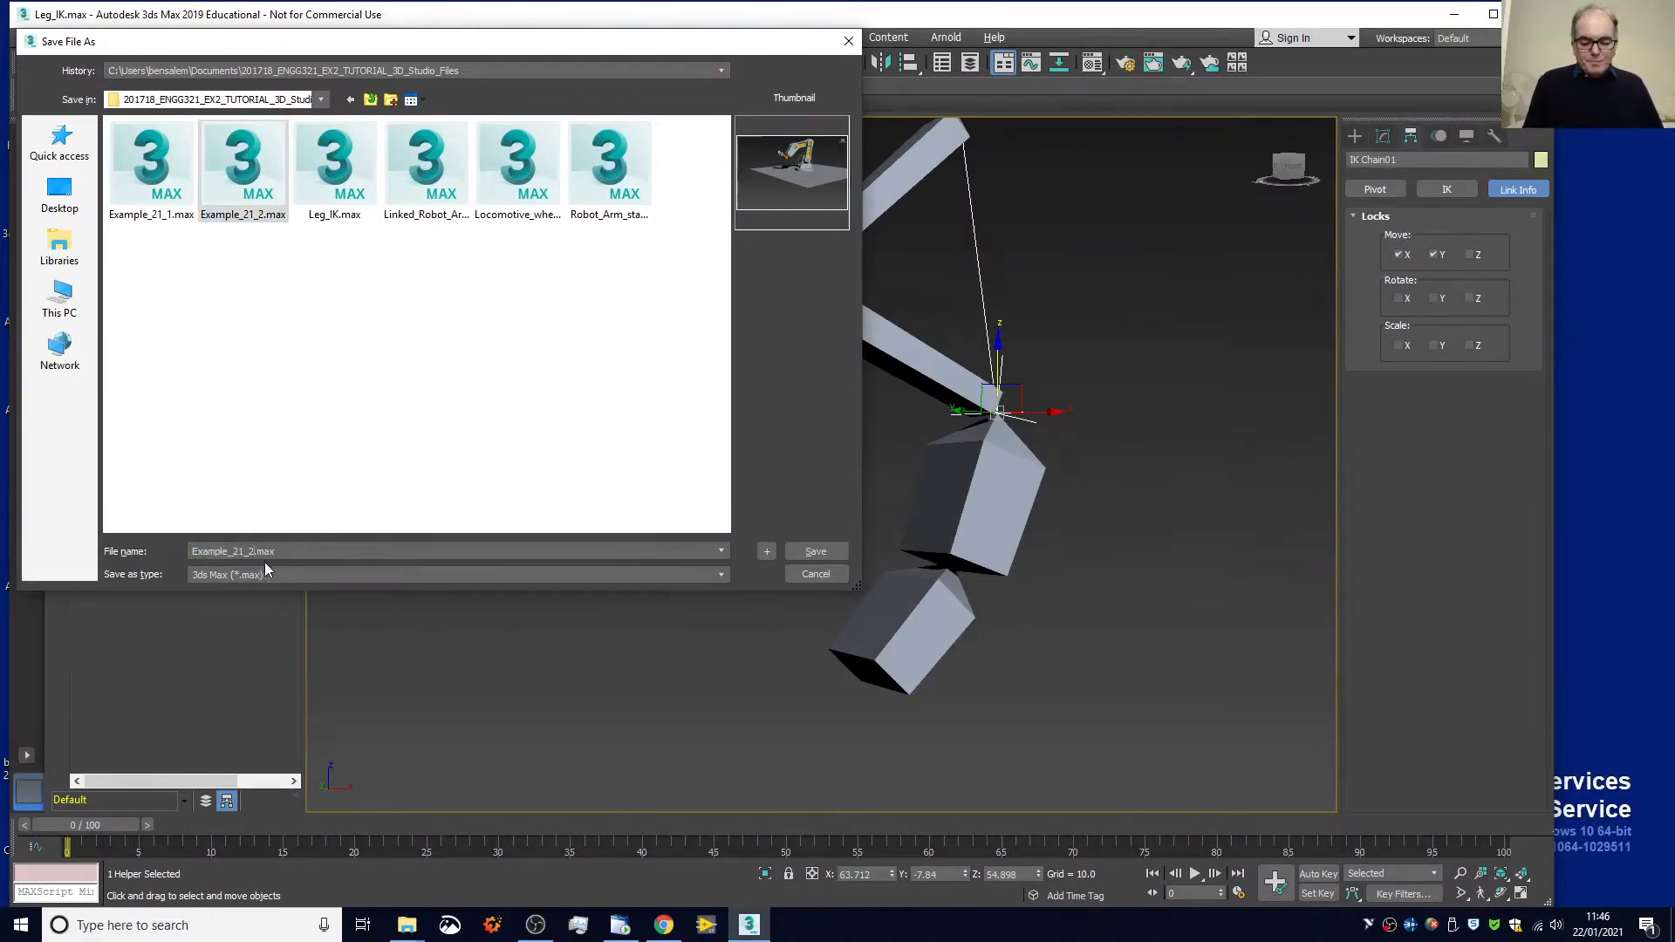
pyautogui.press('BackSpace')
pyautogui.write('3')
pyautogui.press('Return')
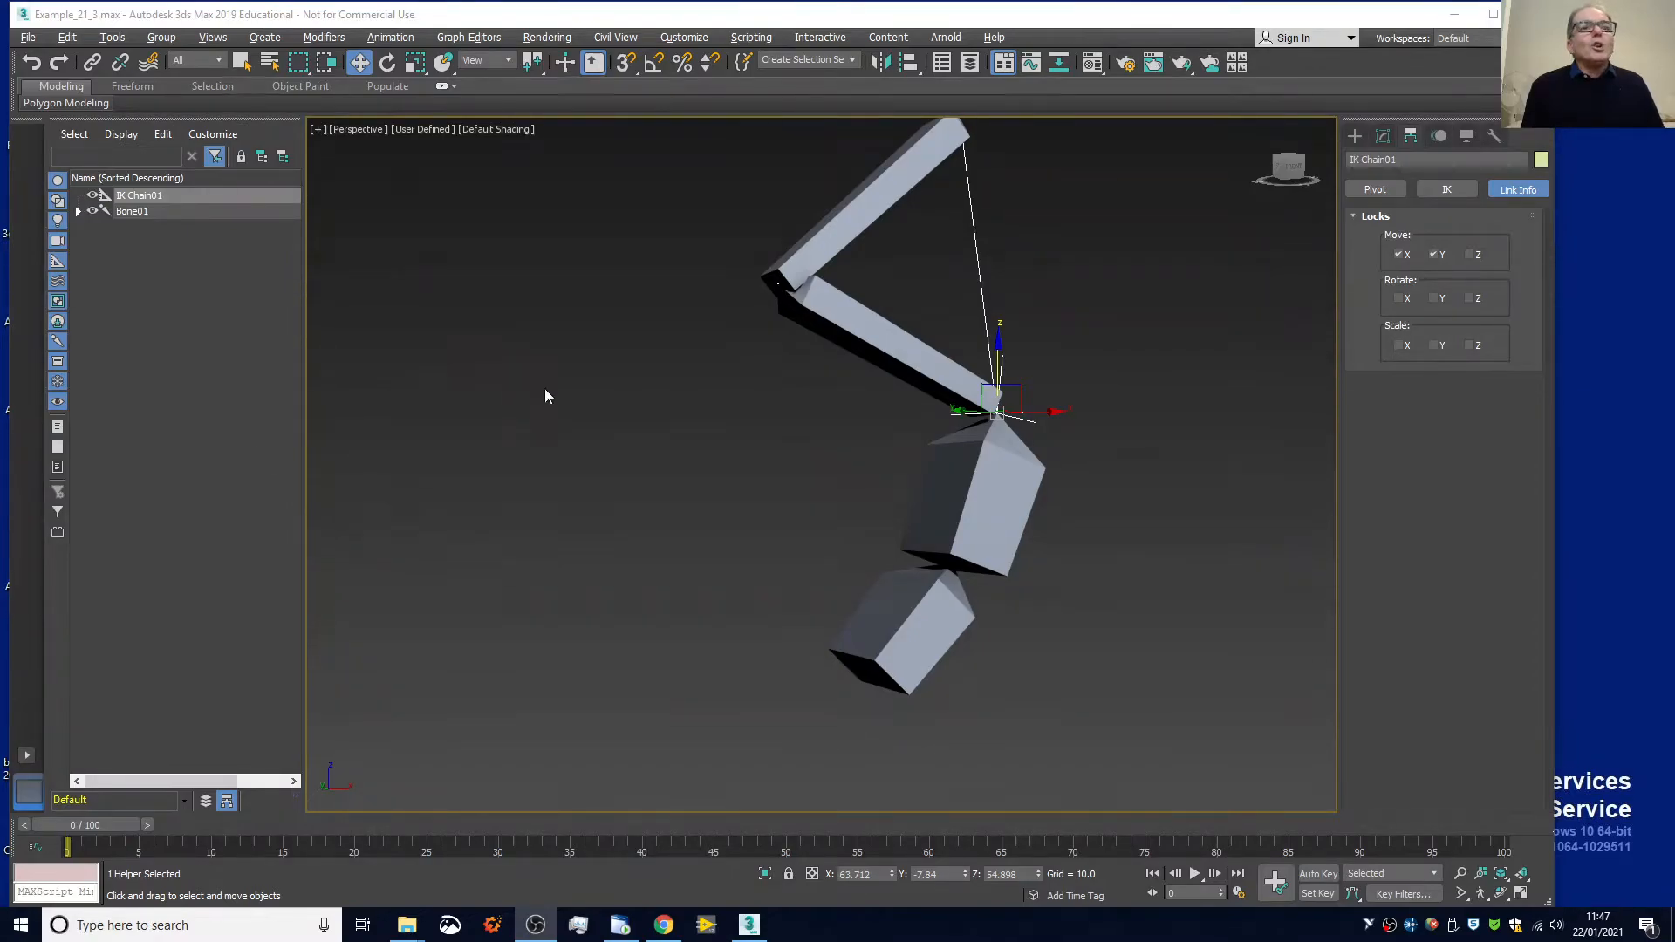
# Reset the program to an empty untitled scene
pyautogui.click(27, 39)
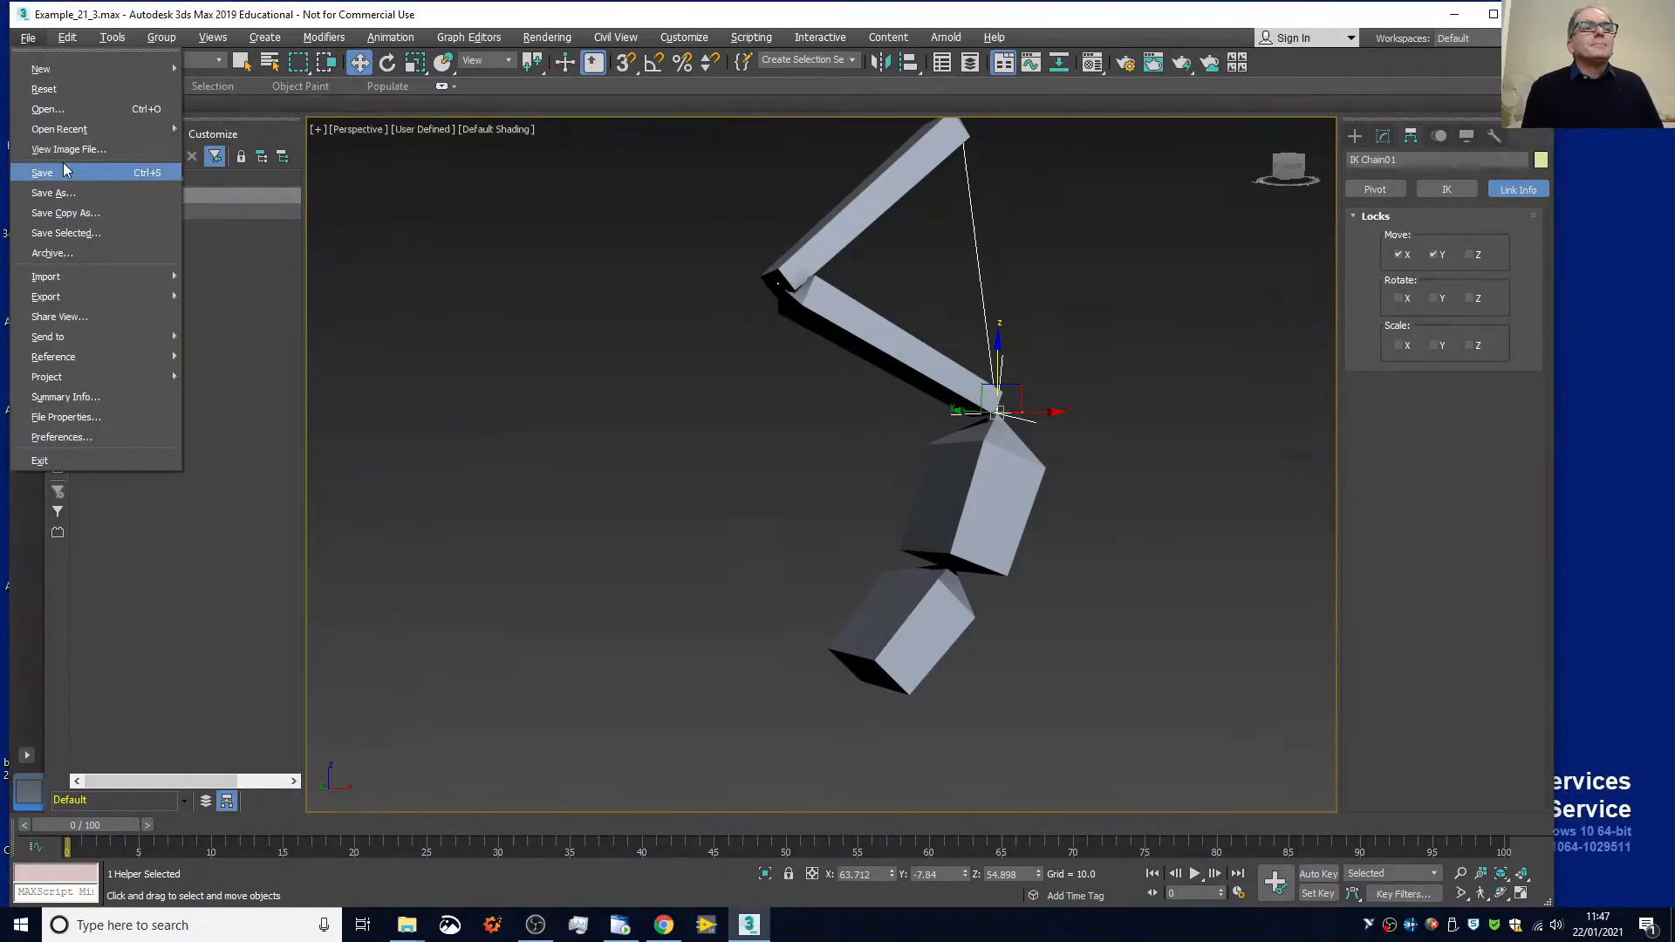
pyautogui.click(52, 92)
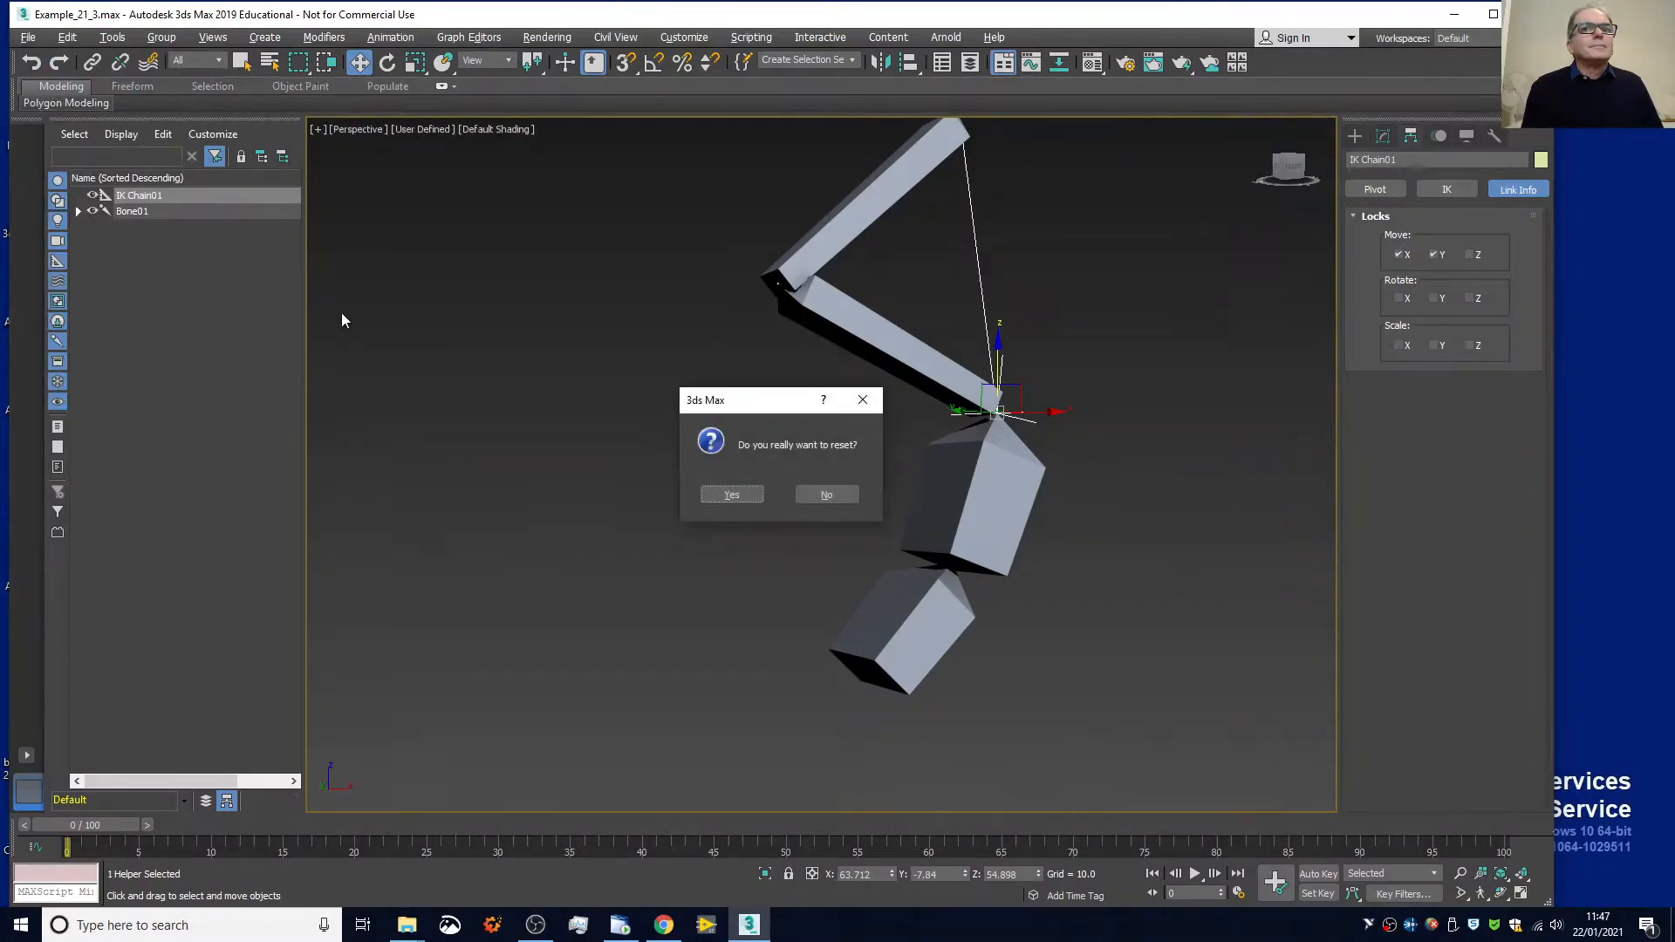
pyautogui.click(733, 495)
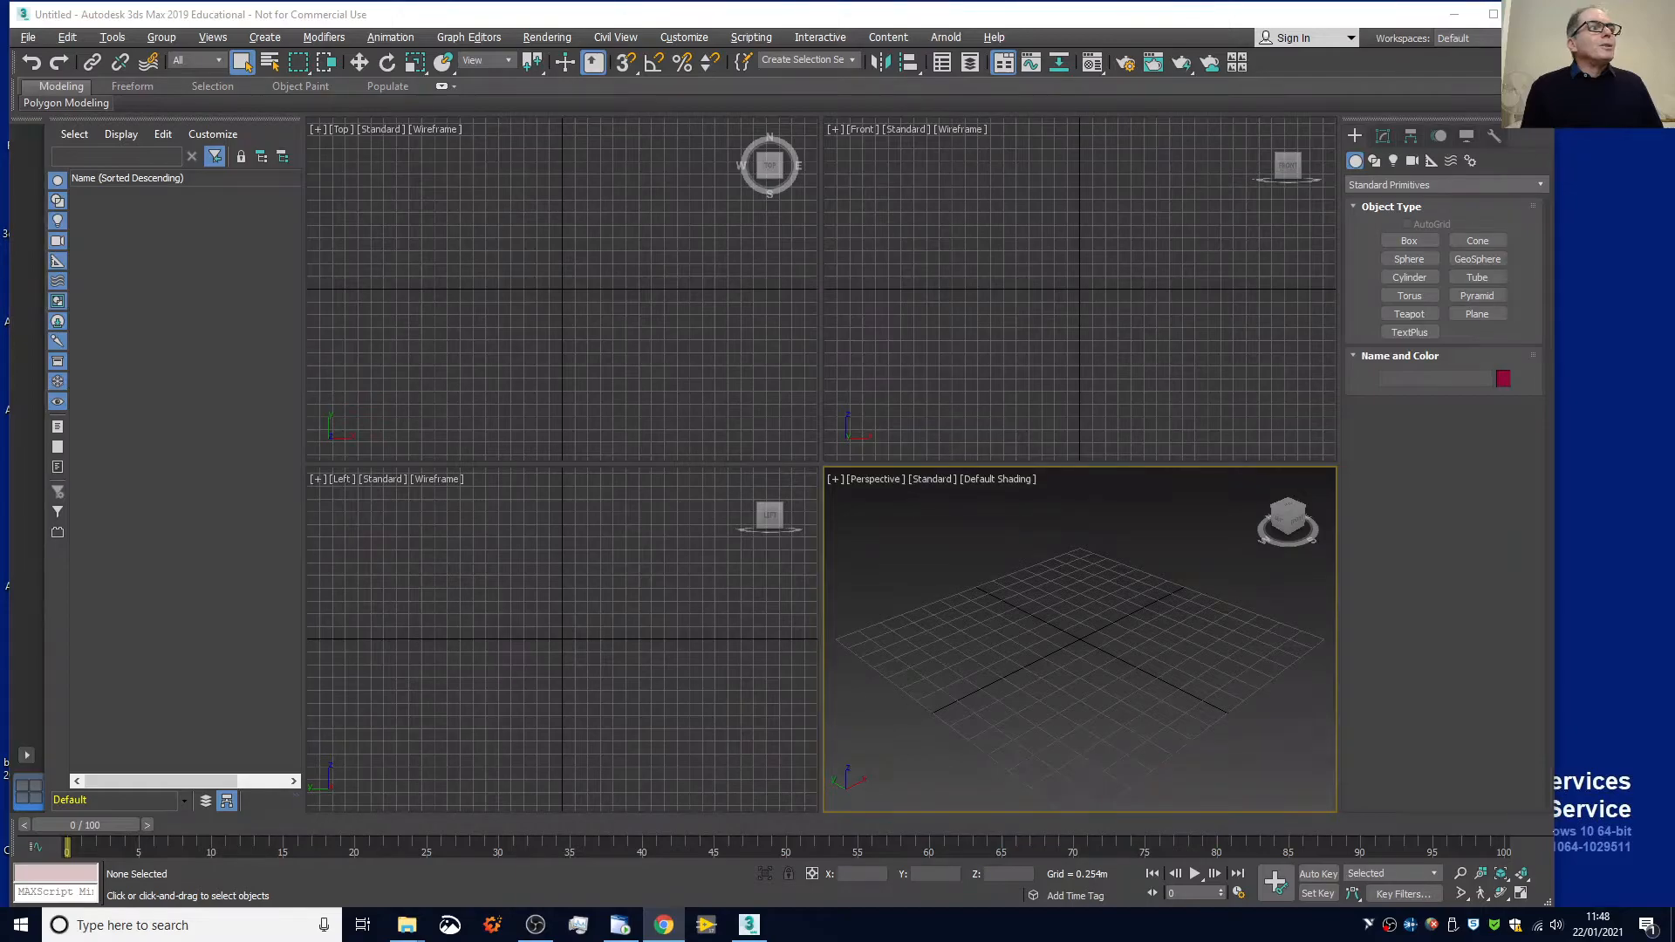
# Open Locomotive_wheel.max from the 201718_ENGG321_EX2_TUTORIAL_3D_Studio_Files folder in Documents
pyautogui.click(28, 38)
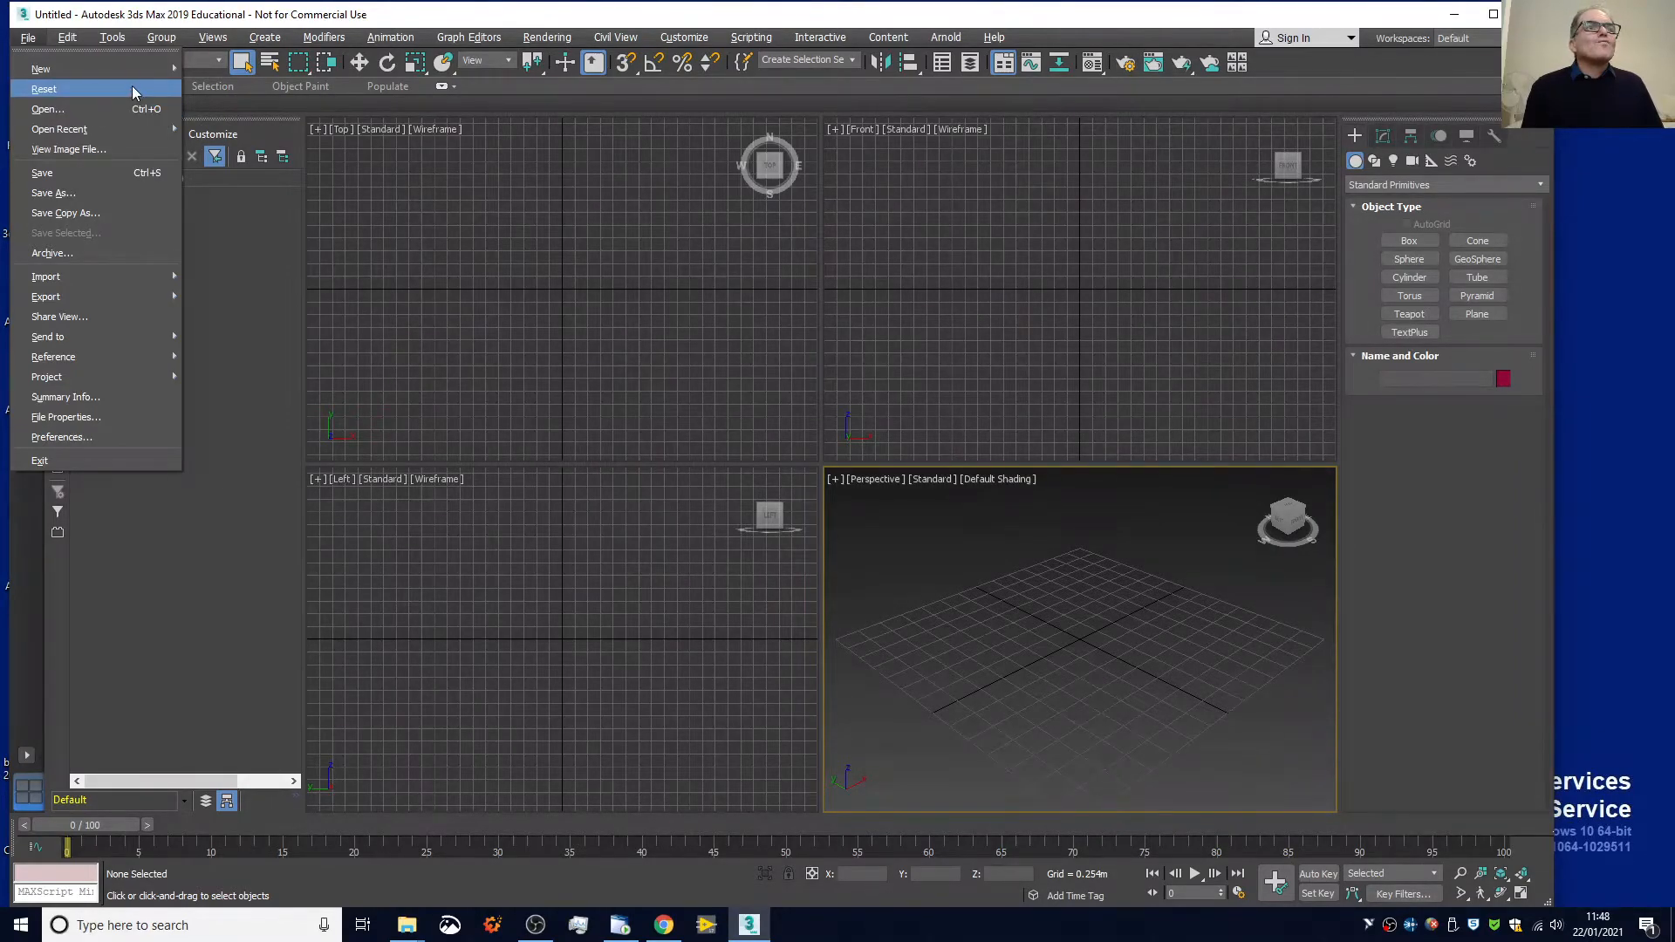
pyautogui.click(138, 108)
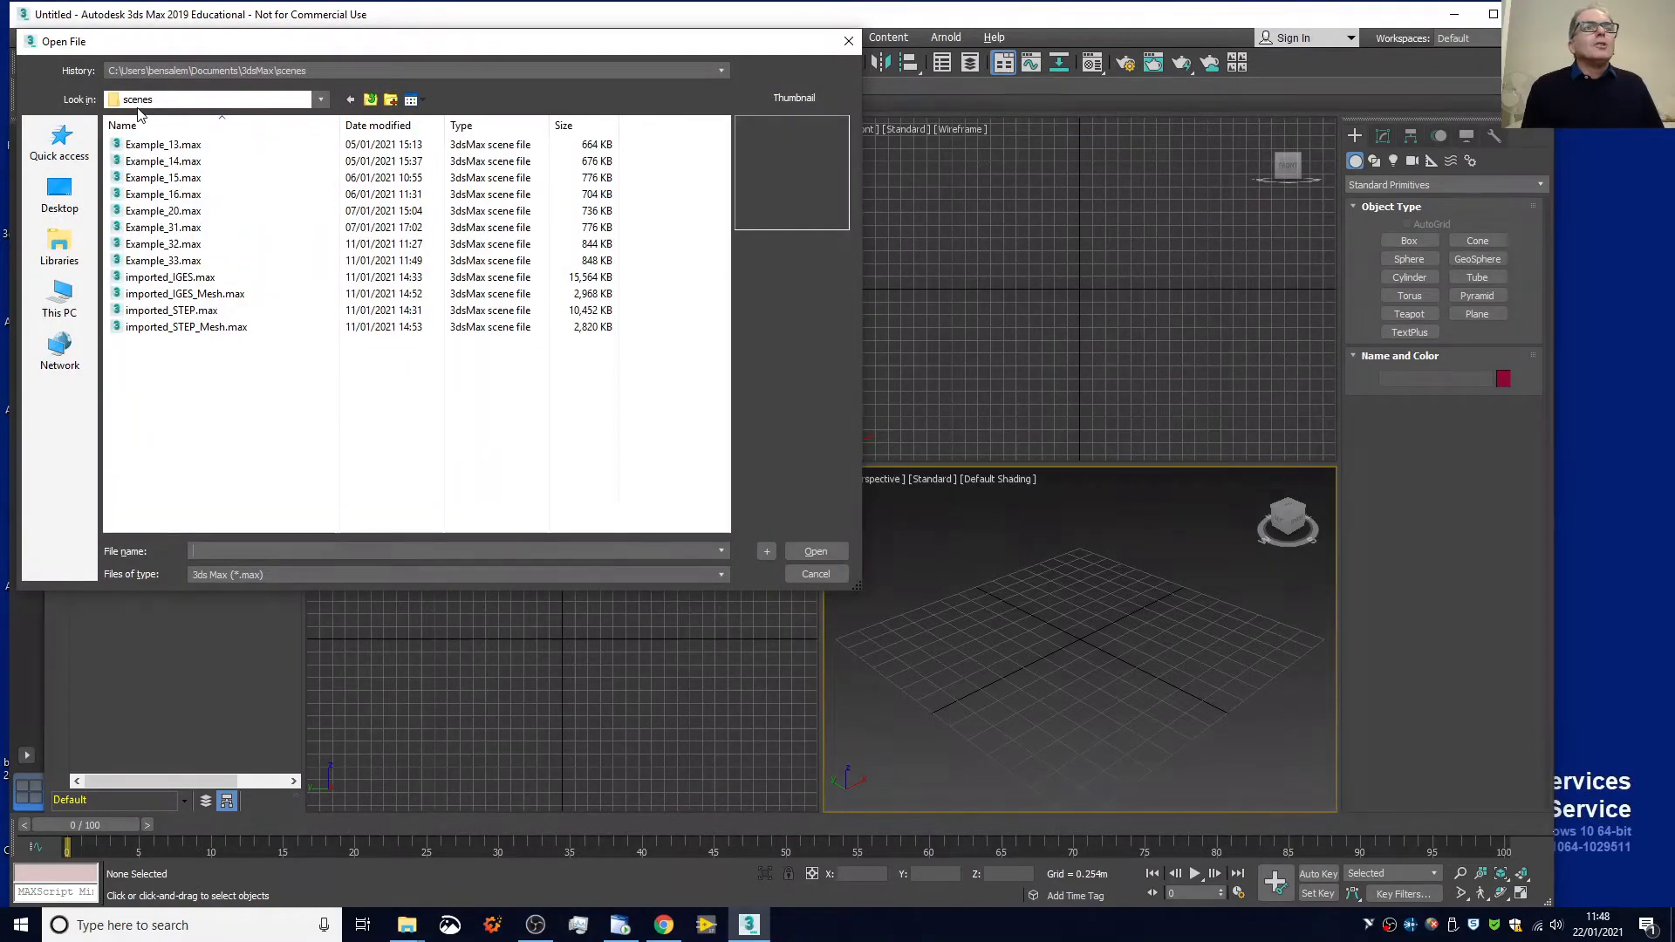
pyautogui.click(373, 102)
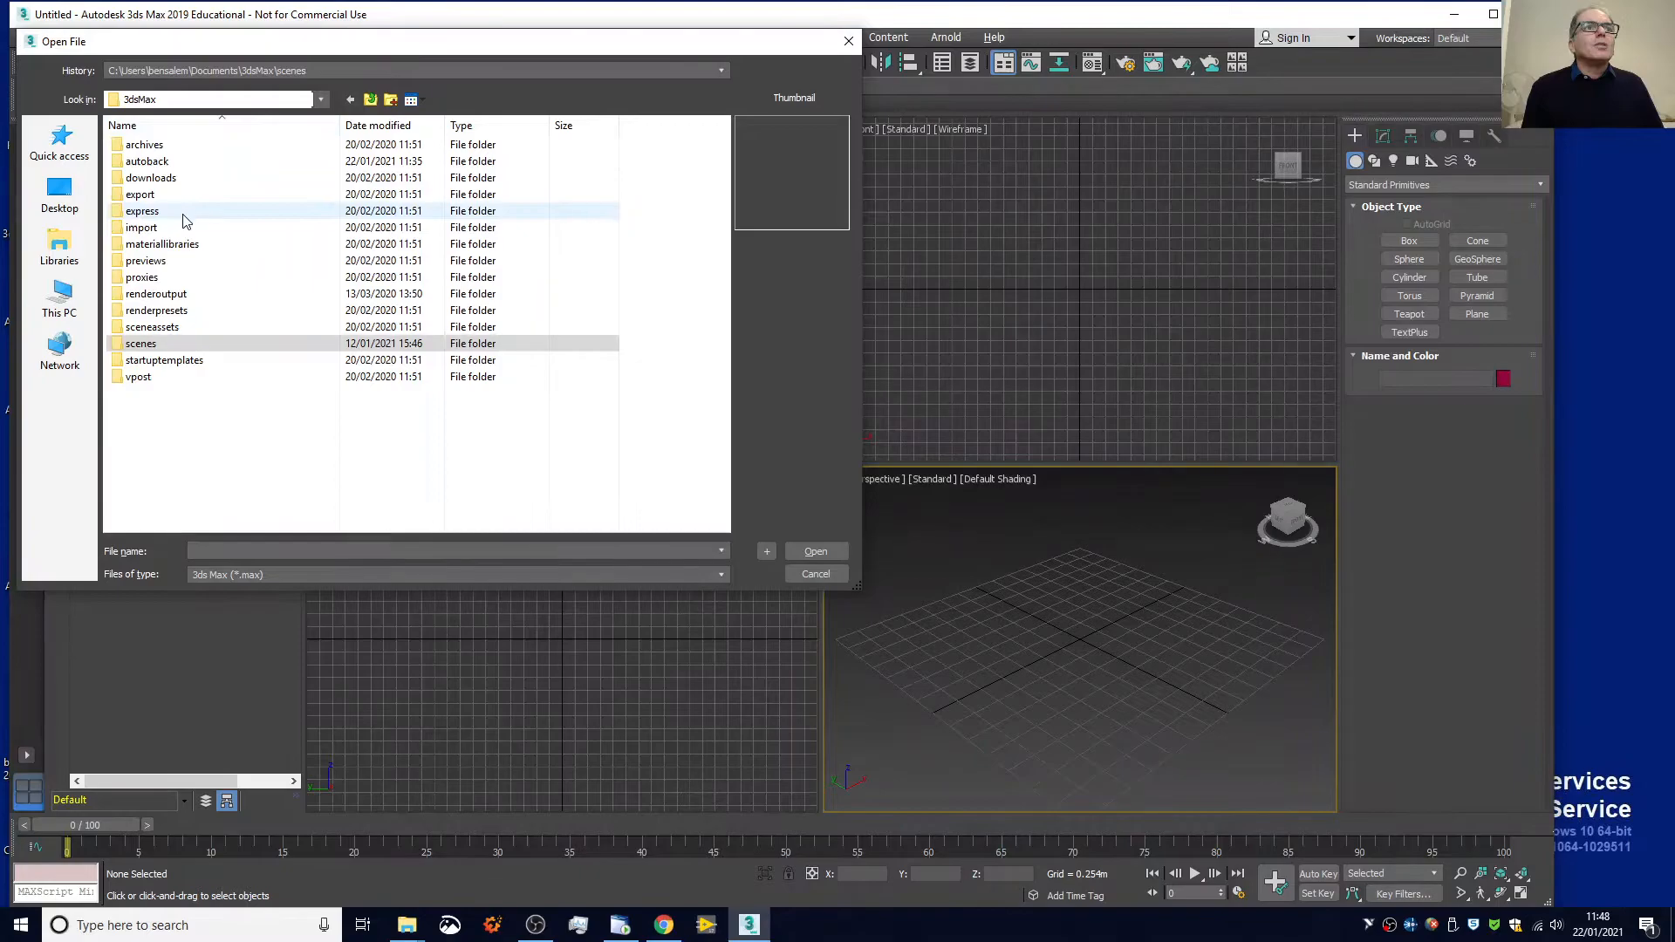
pyautogui.click(322, 102)
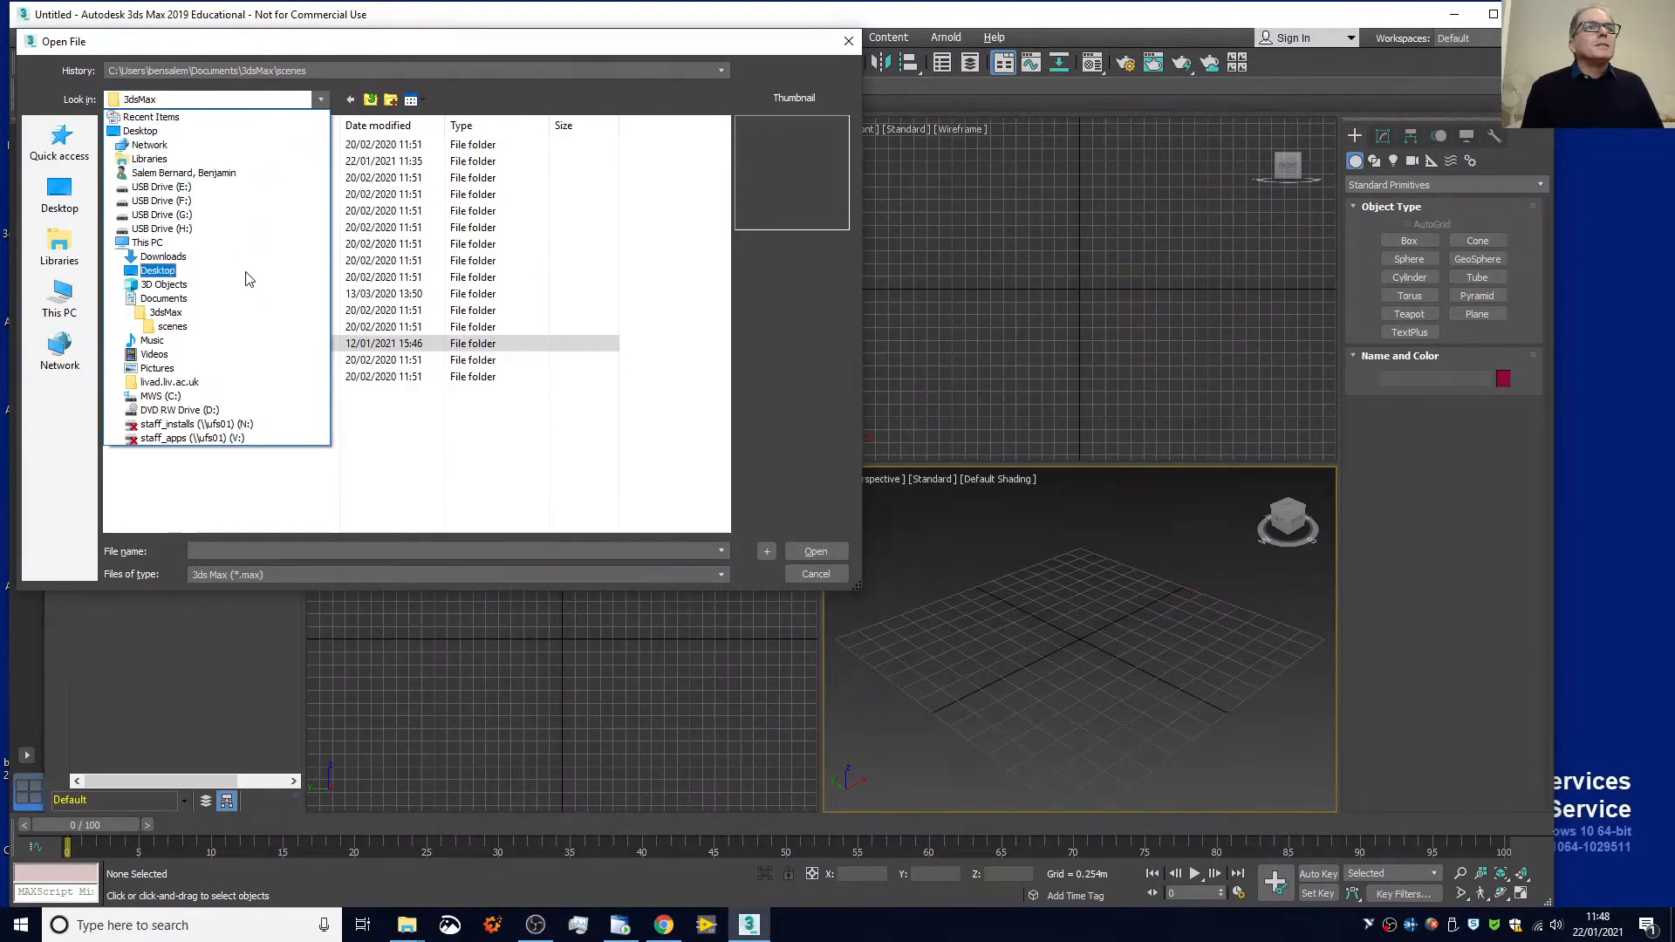
pyautogui.click(246, 305)
pyautogui.doubleClick(224, 186)
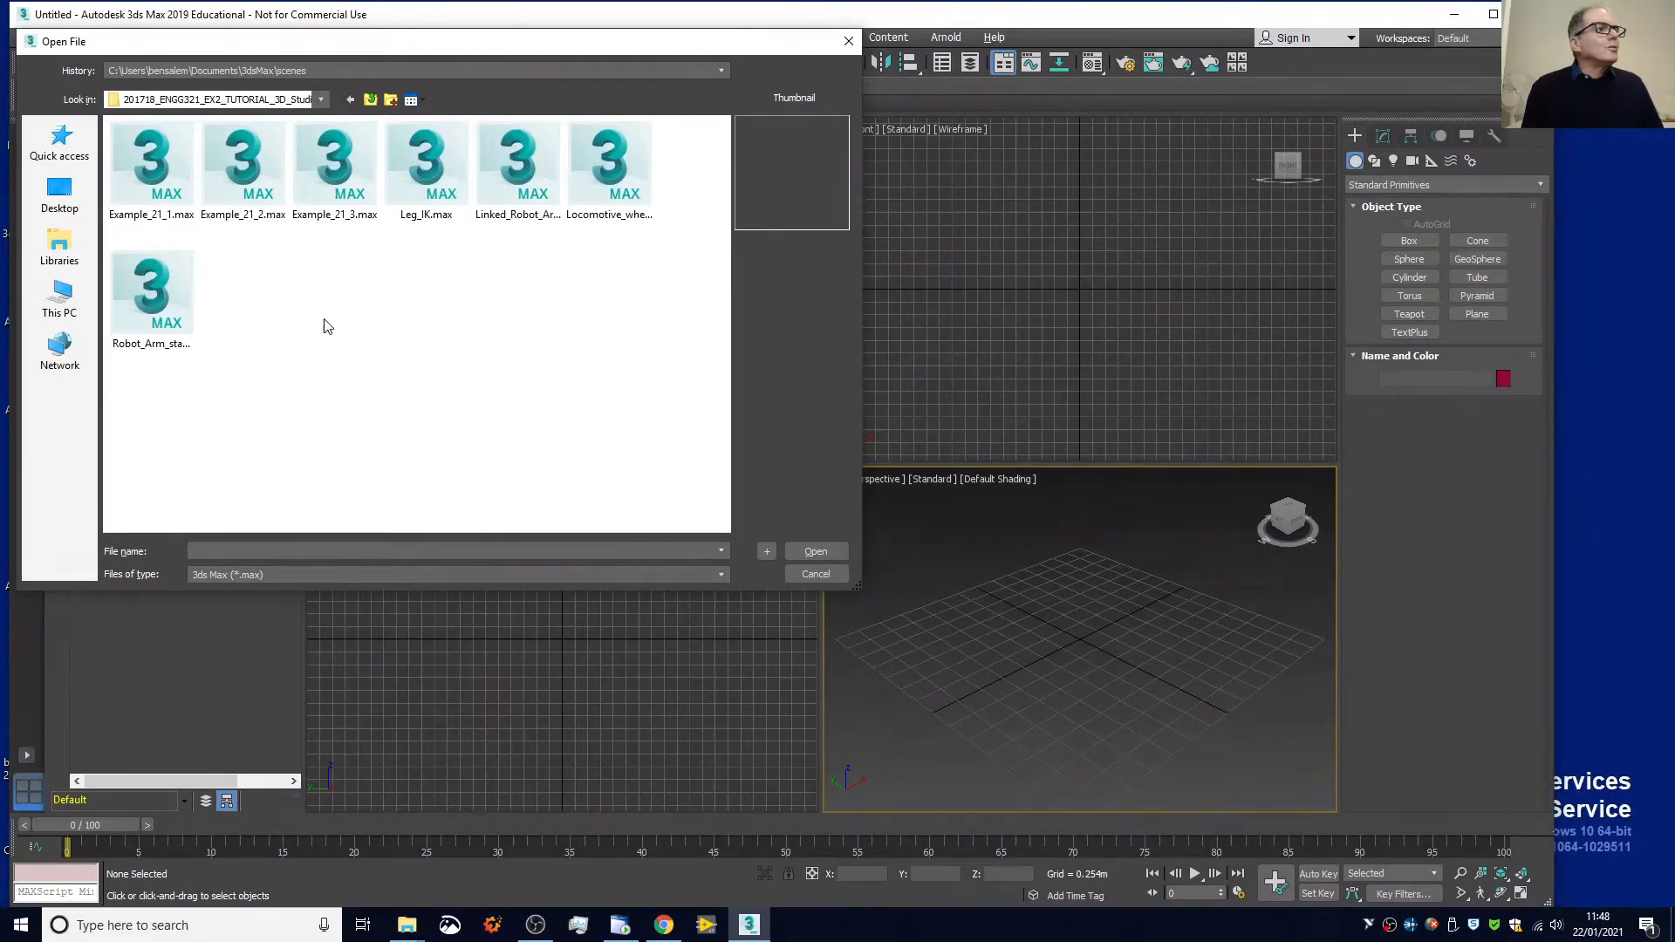
pyautogui.click(626, 181)
pyautogui.doubleClick(626, 182)
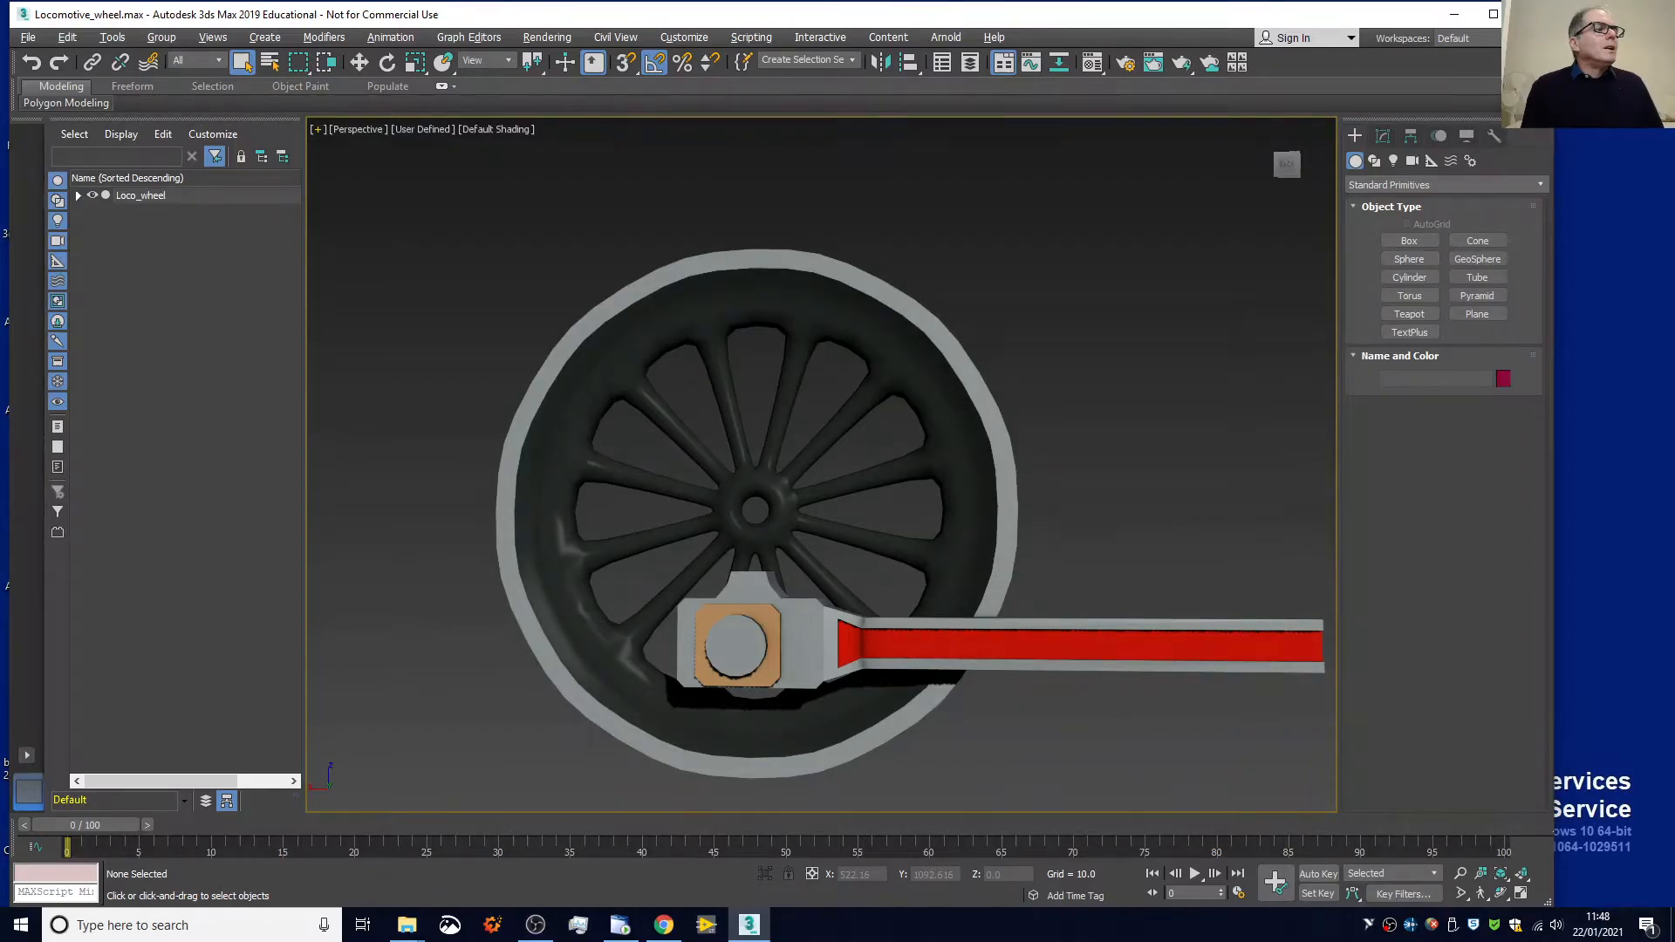
# Expand the Loco_wheel hierarchy down to Arm and select Loco_wheel and Pivot in turn to examine the linked parts
pyautogui.click(78, 196)
pyautogui.click(93, 212)
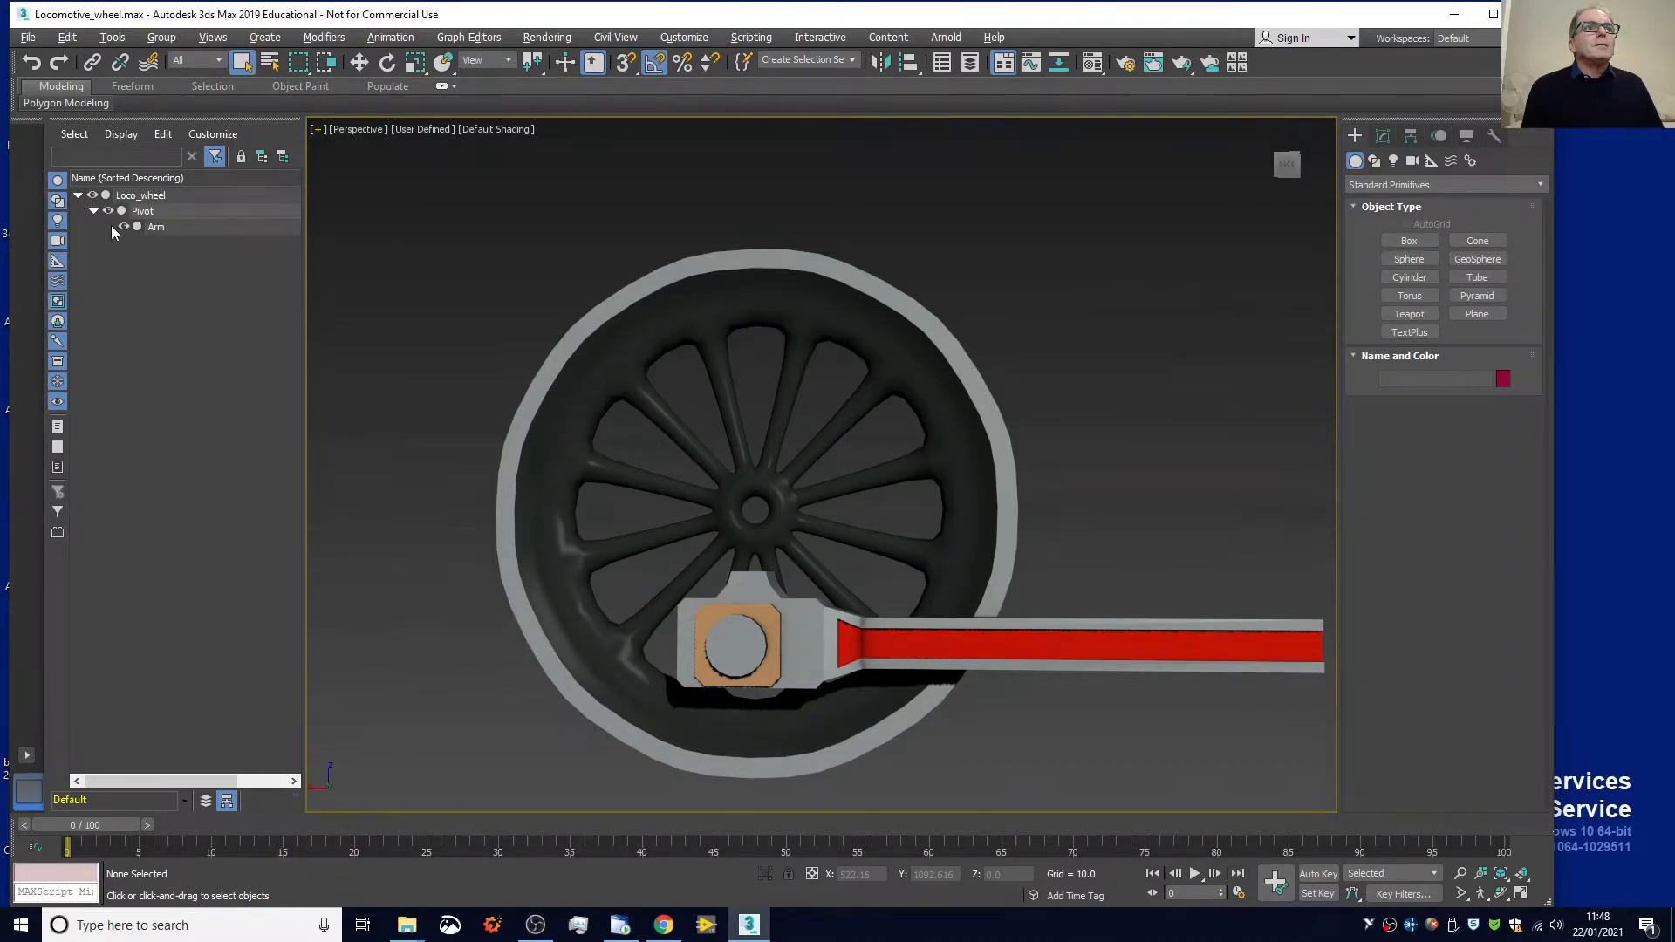
pyautogui.click(121, 135)
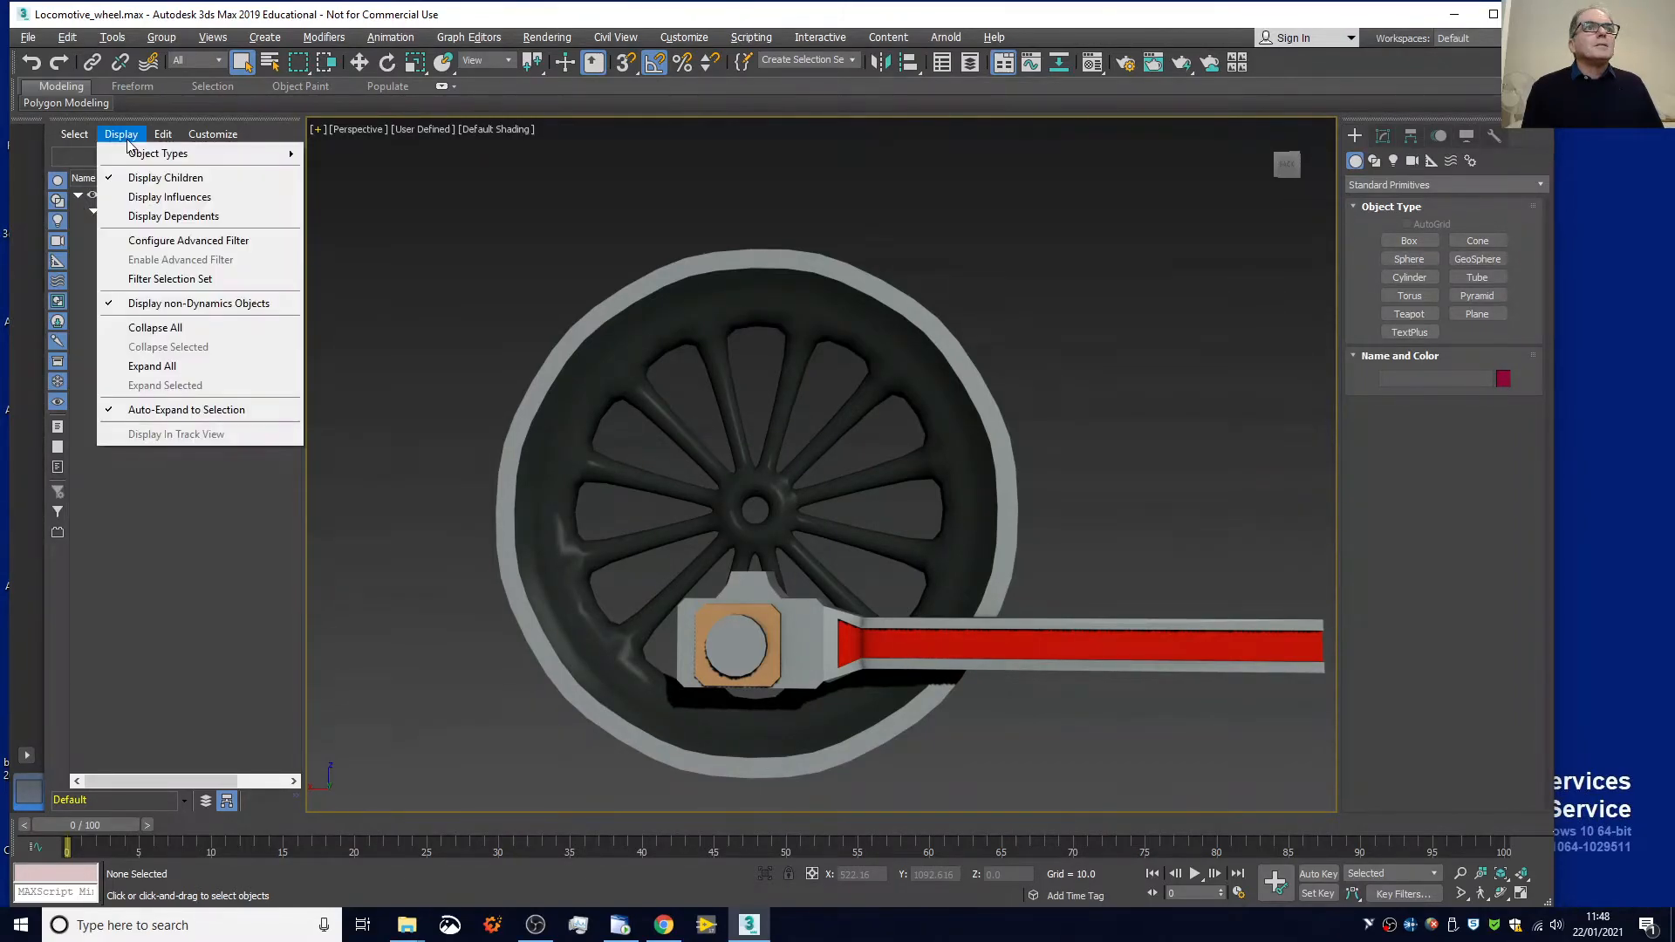
pyautogui.click(148, 494)
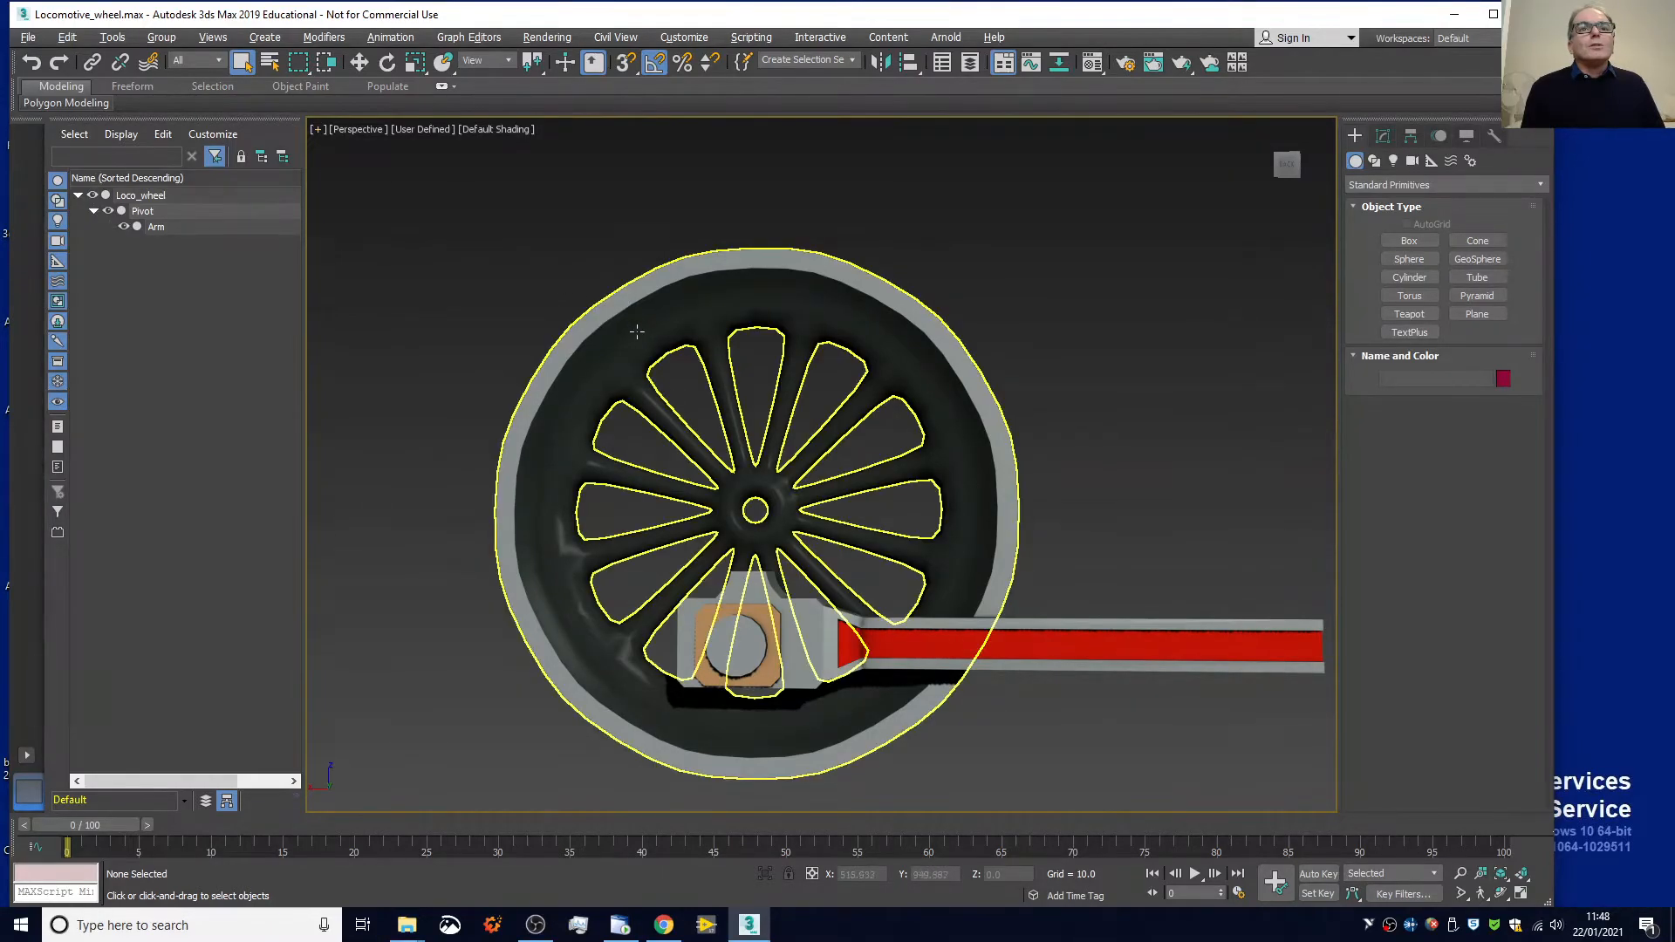
pyautogui.click(161, 196)
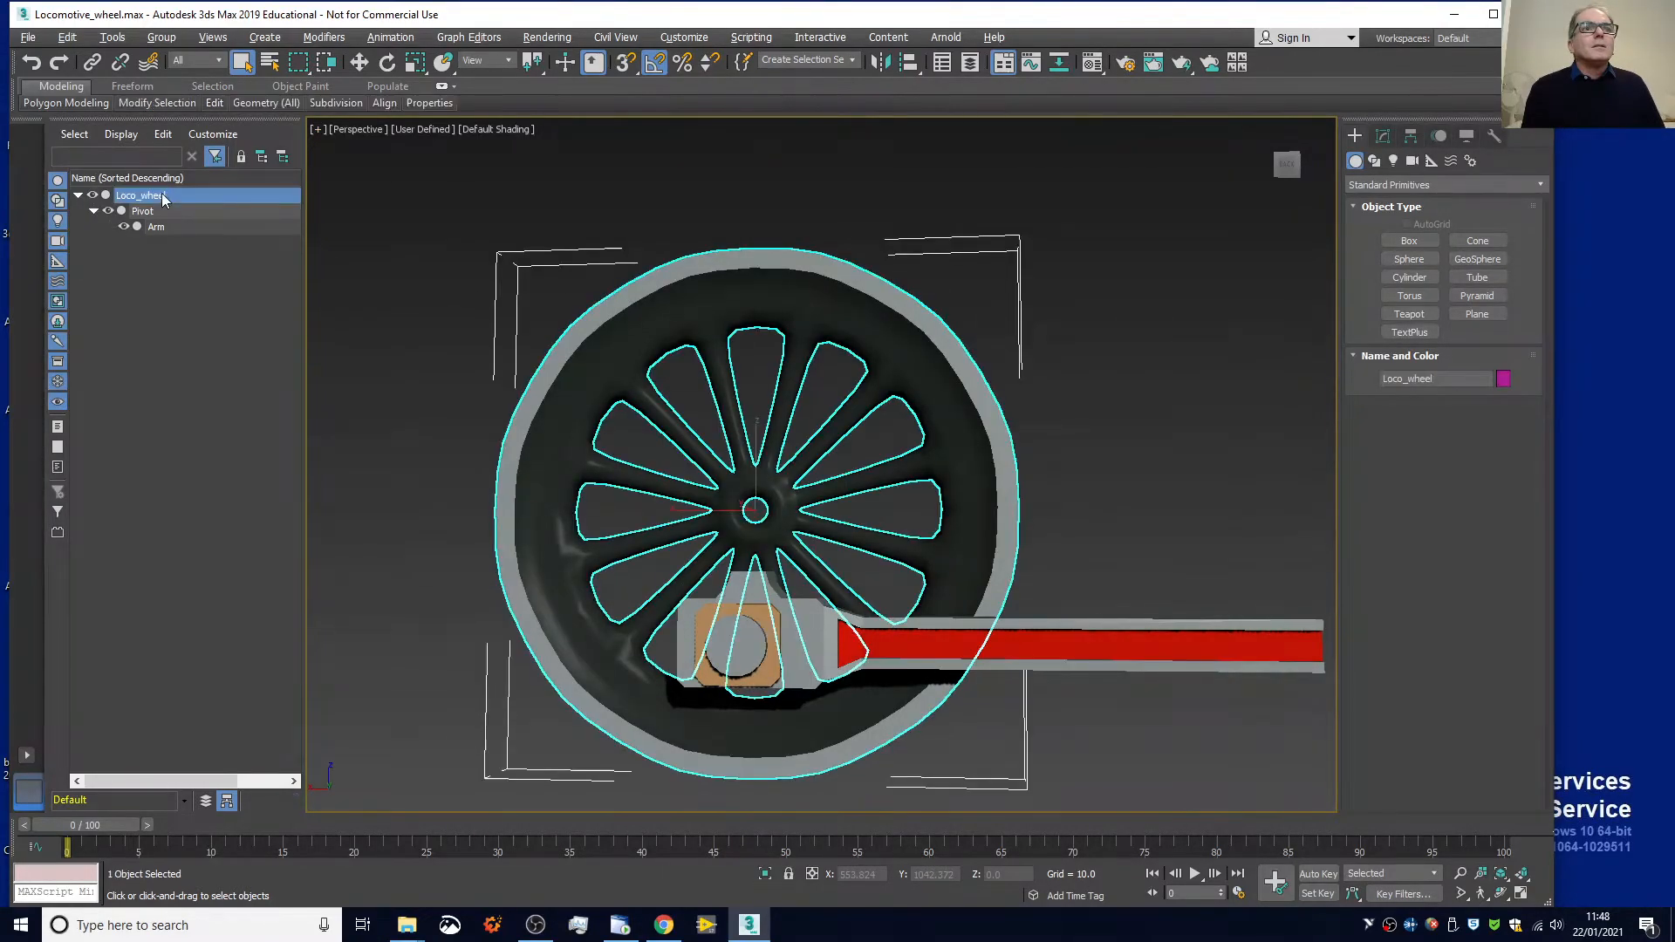
pyautogui.click(160, 213)
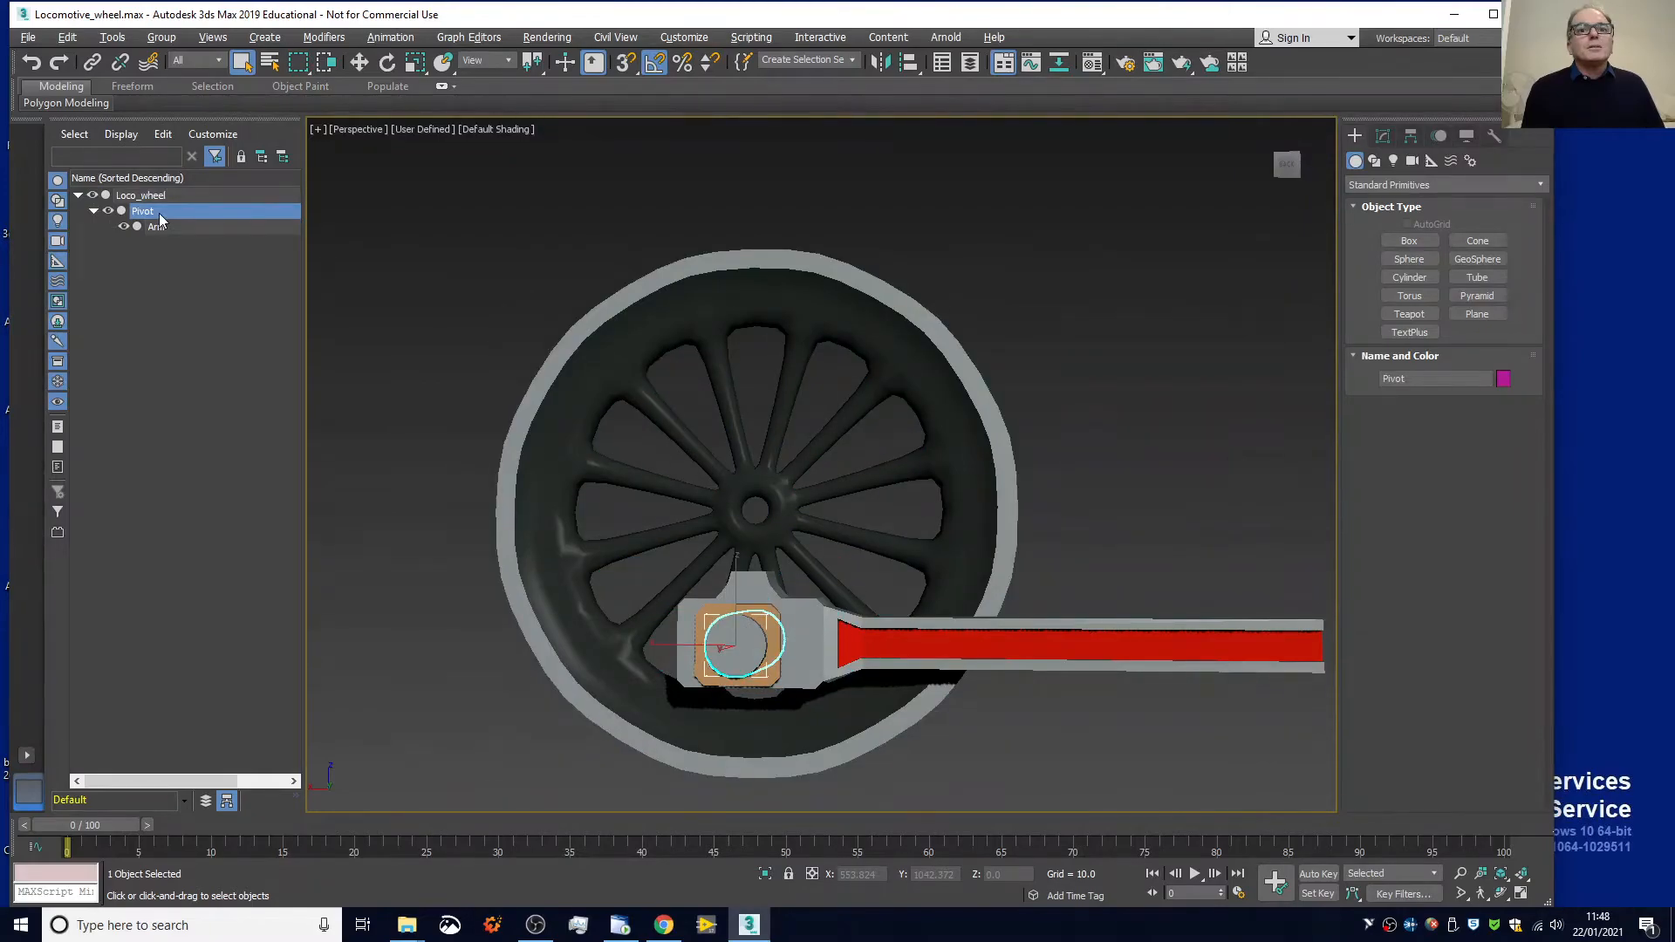
# Select Arm, Loco_wheel, Pivot and Arm again in turn to examine which part of the model each one is
pyautogui.click(160, 225)
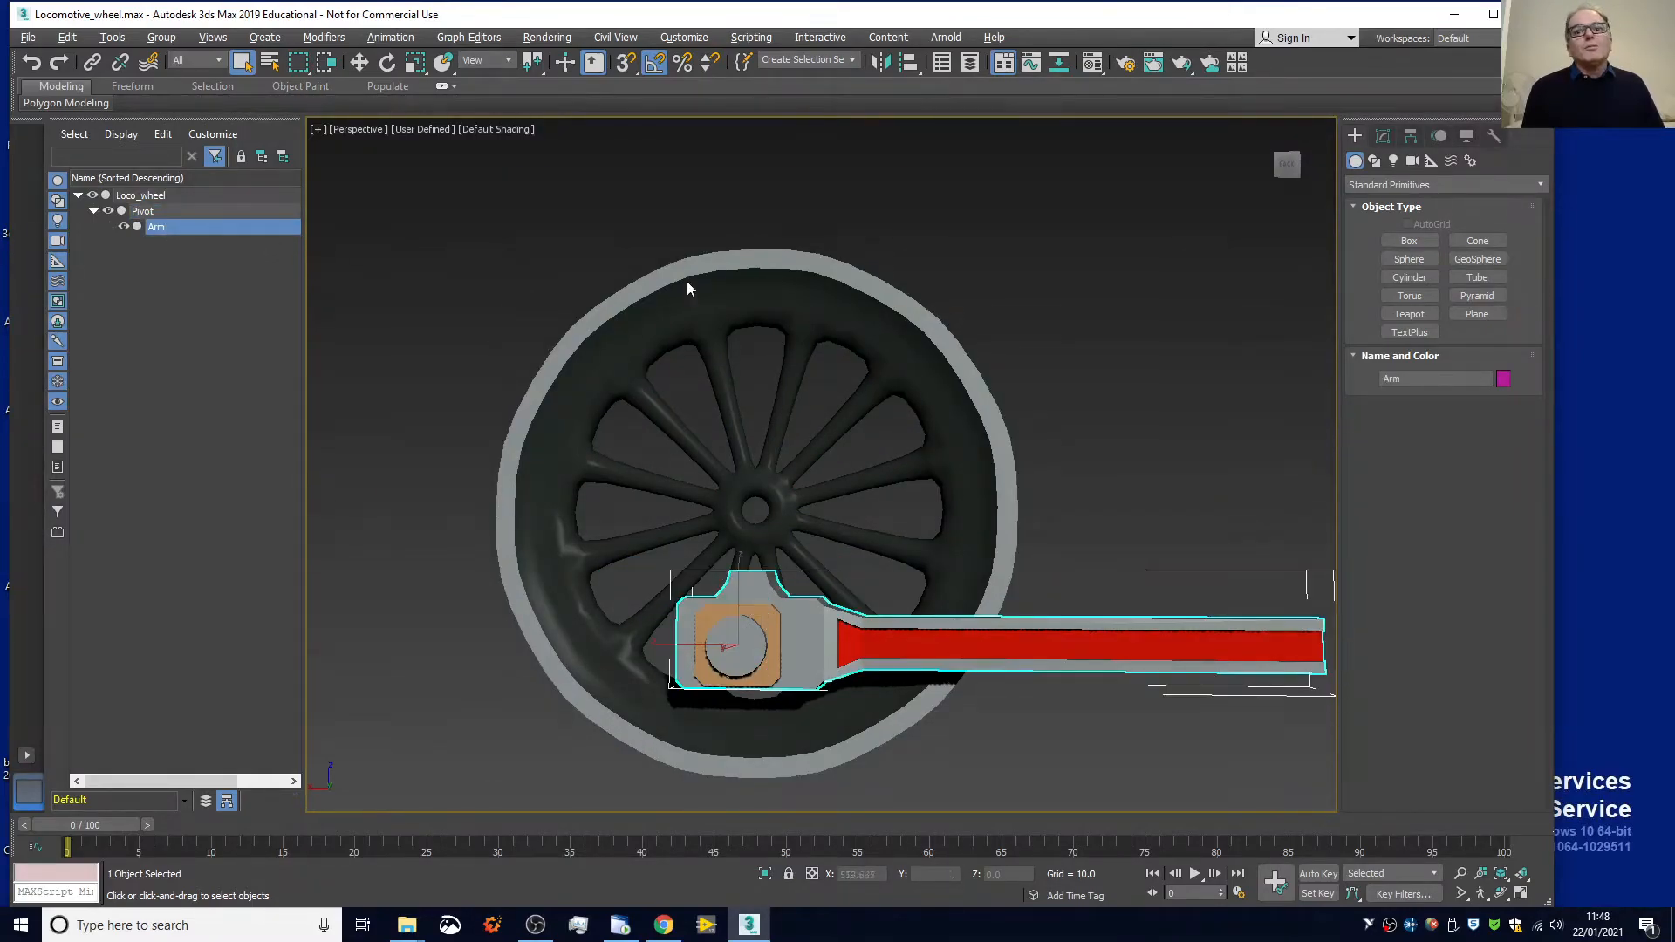
pyautogui.click(884, 307)
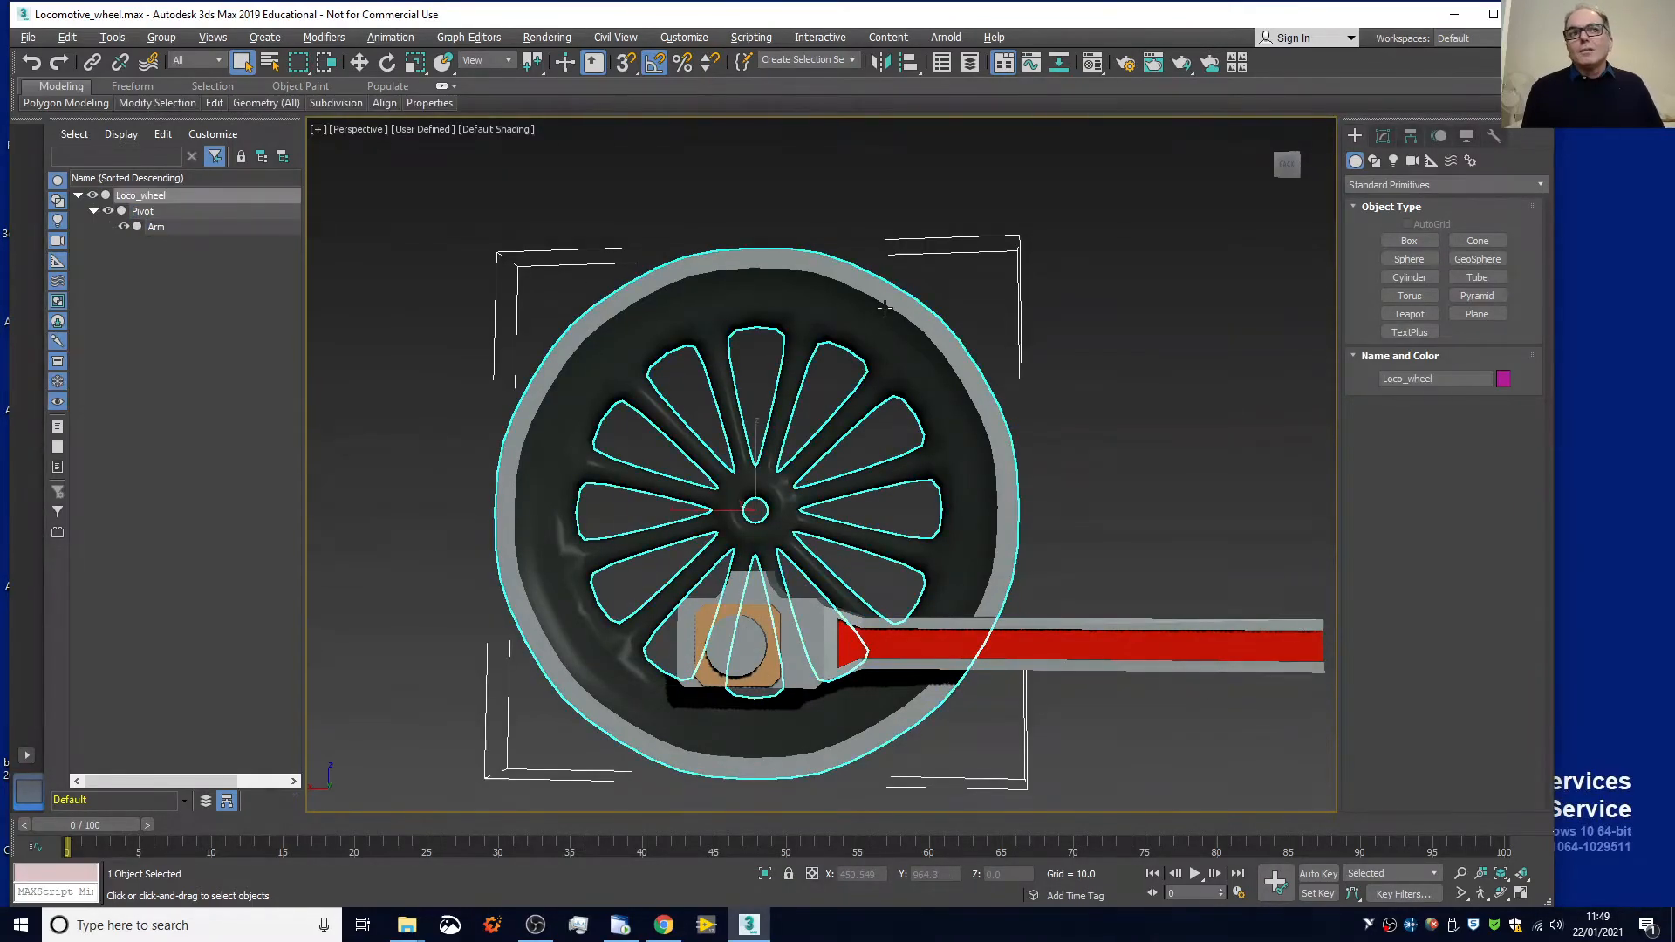
pyautogui.click(750, 643)
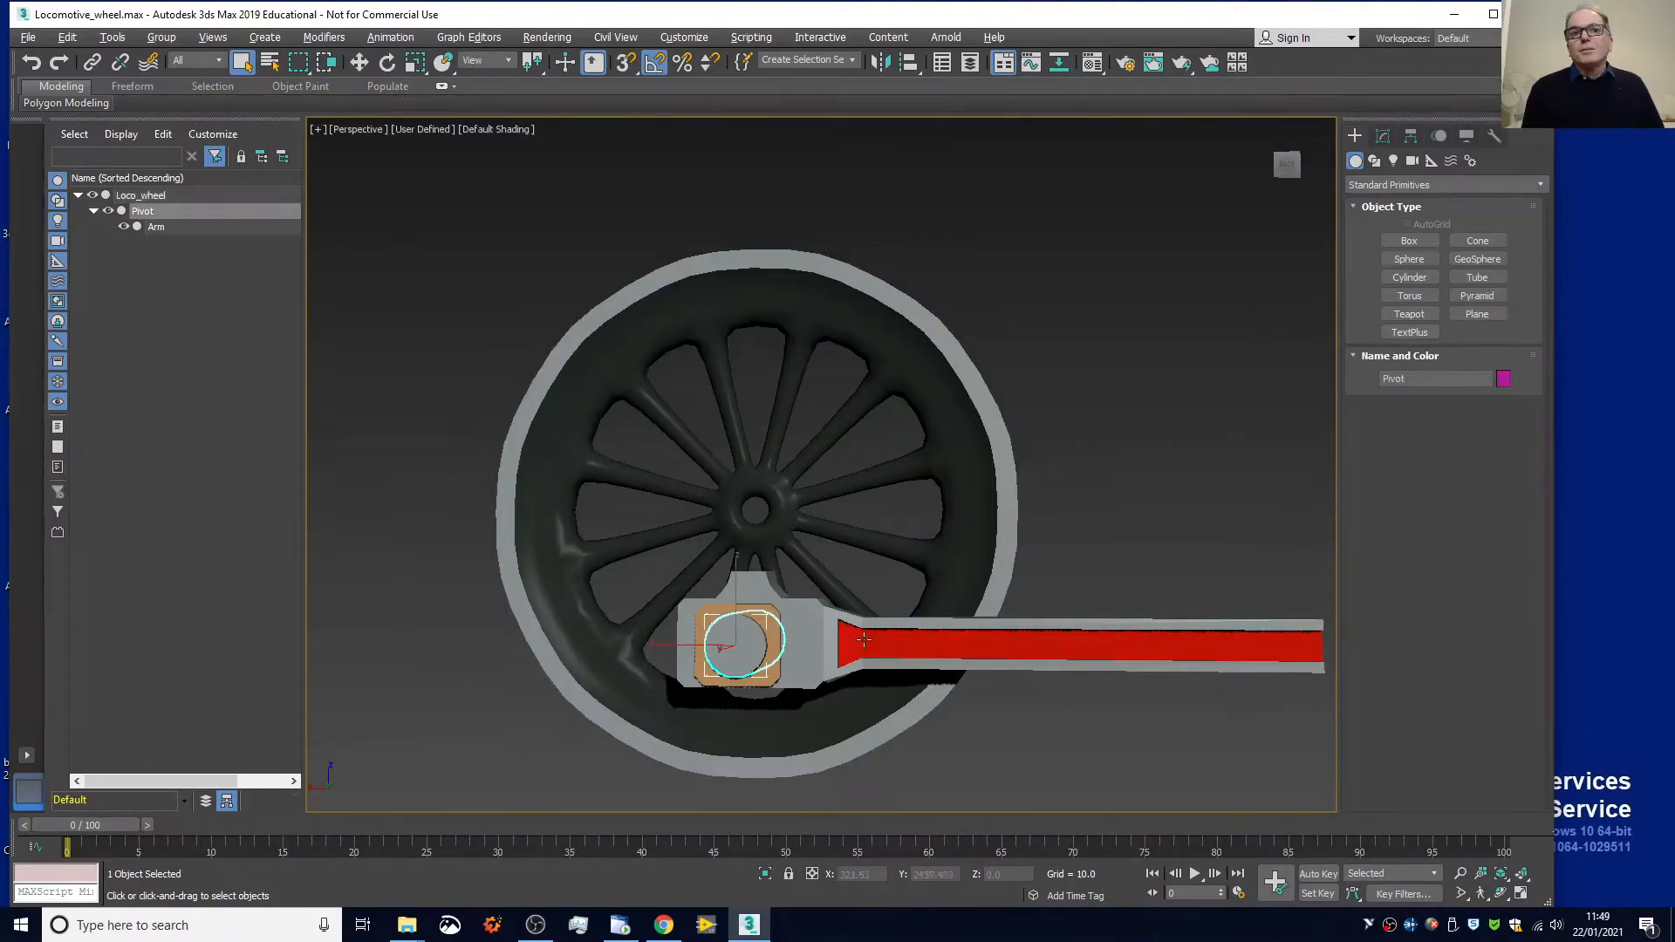
pyautogui.click(987, 645)
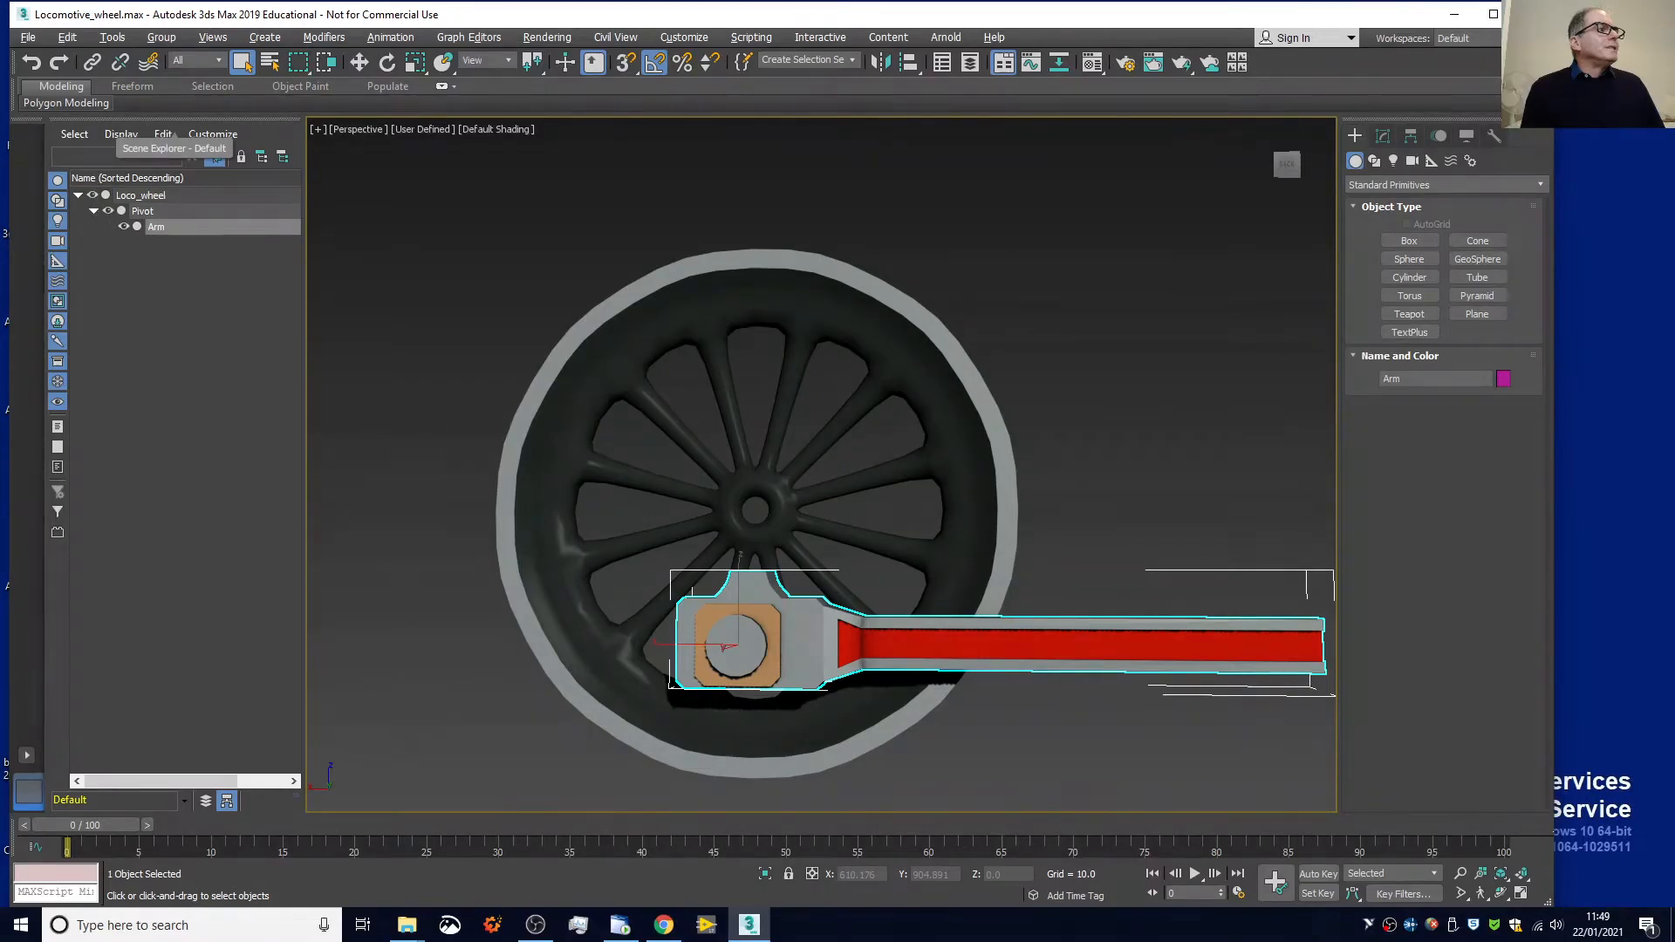
# Activate the Rotate tool, select Loco_wheel and set the reference coordinate system to Local
pyautogui.press('e')
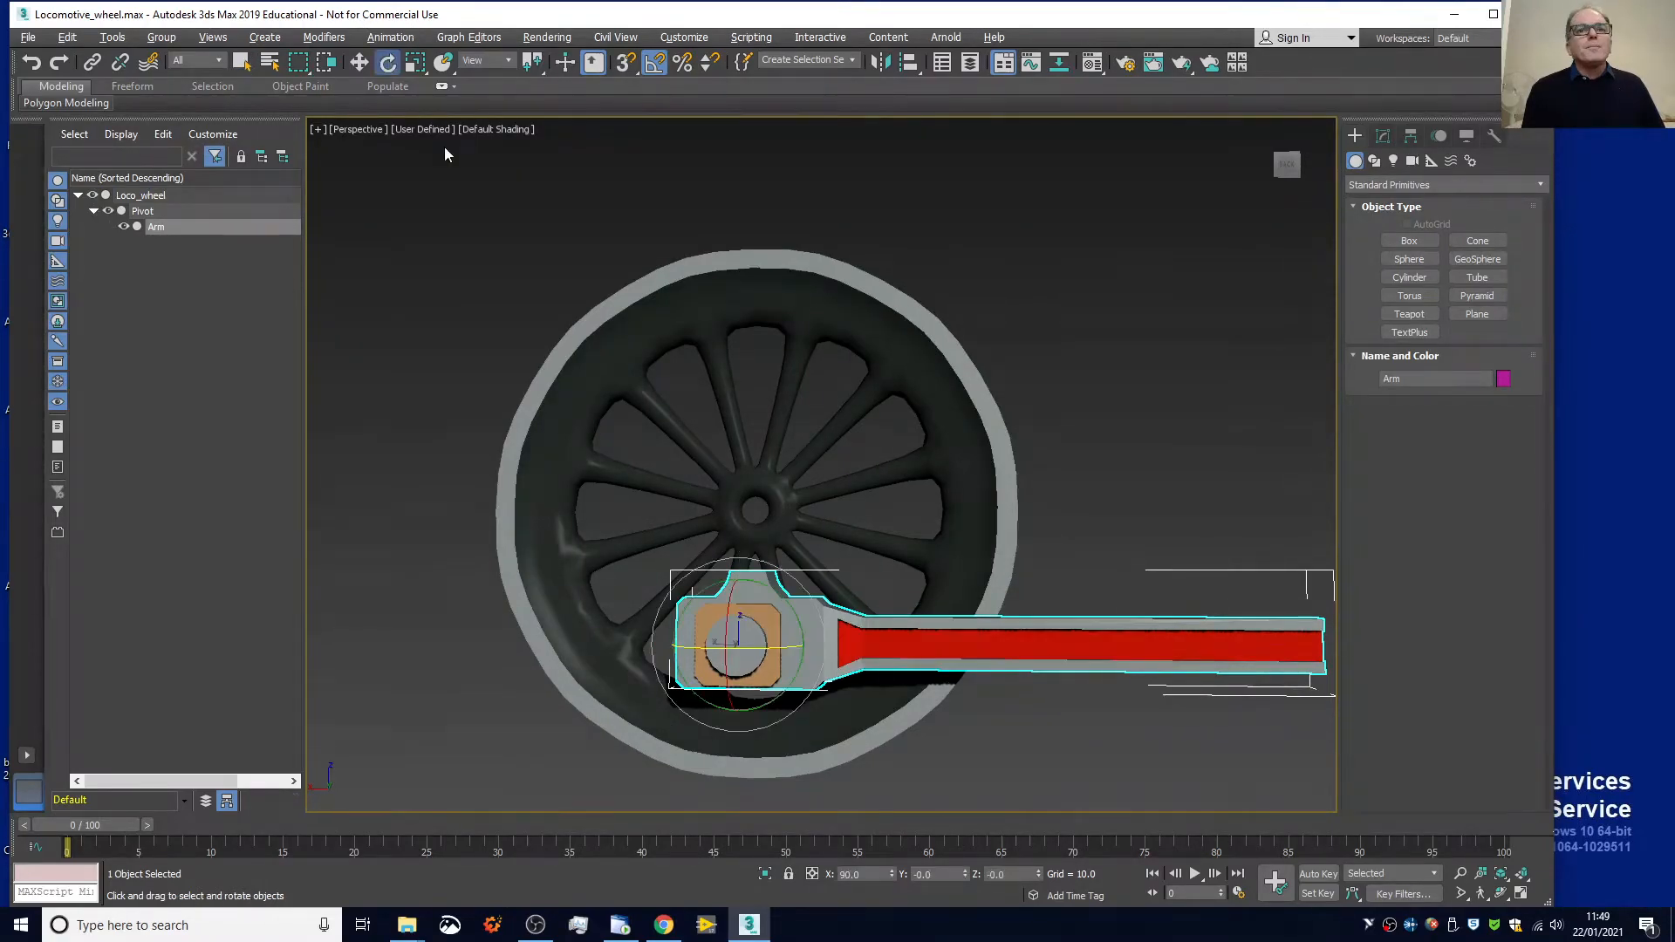
pyautogui.click(764, 504)
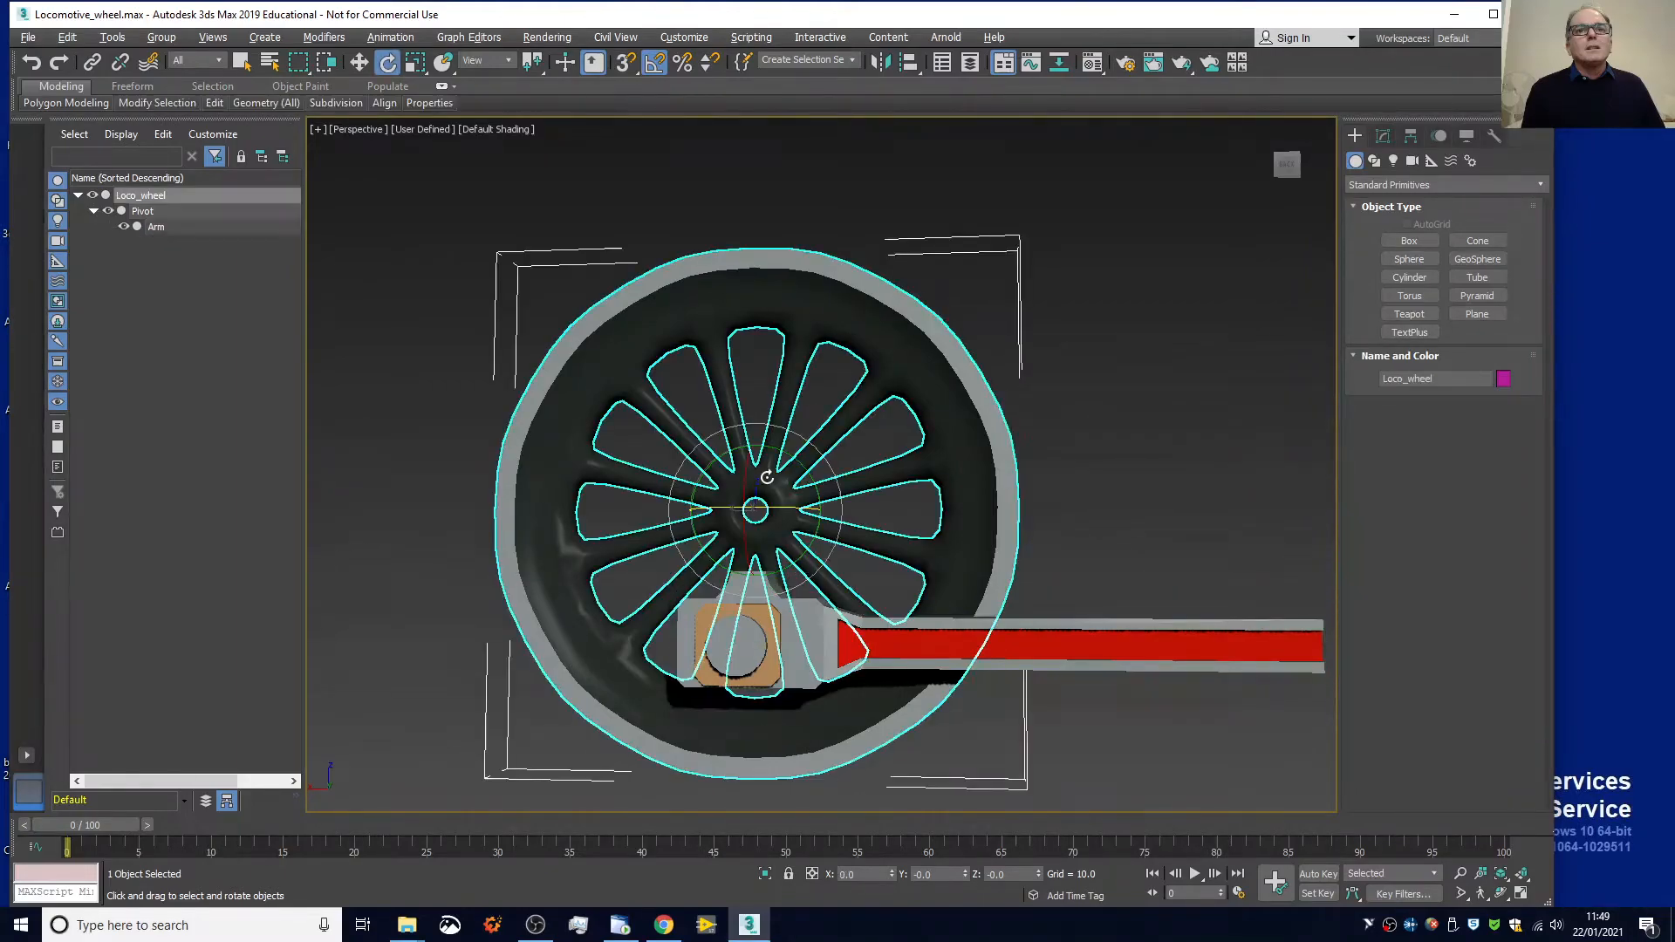
pyautogui.scroll(5, 765, 504)
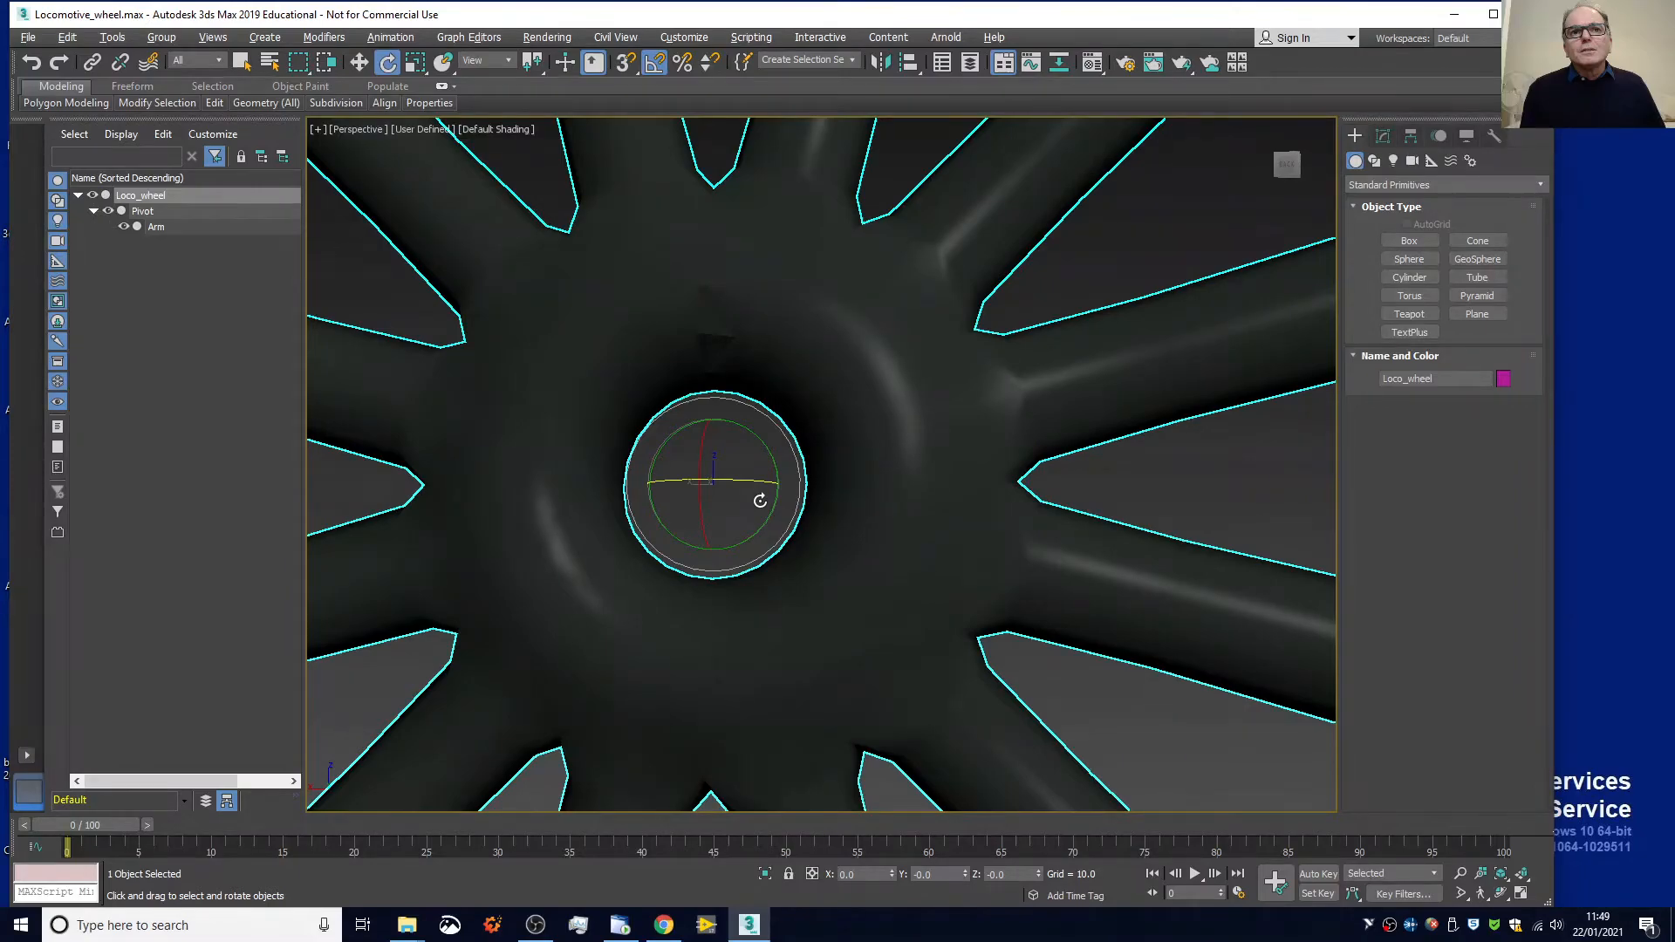
pyautogui.click(511, 60)
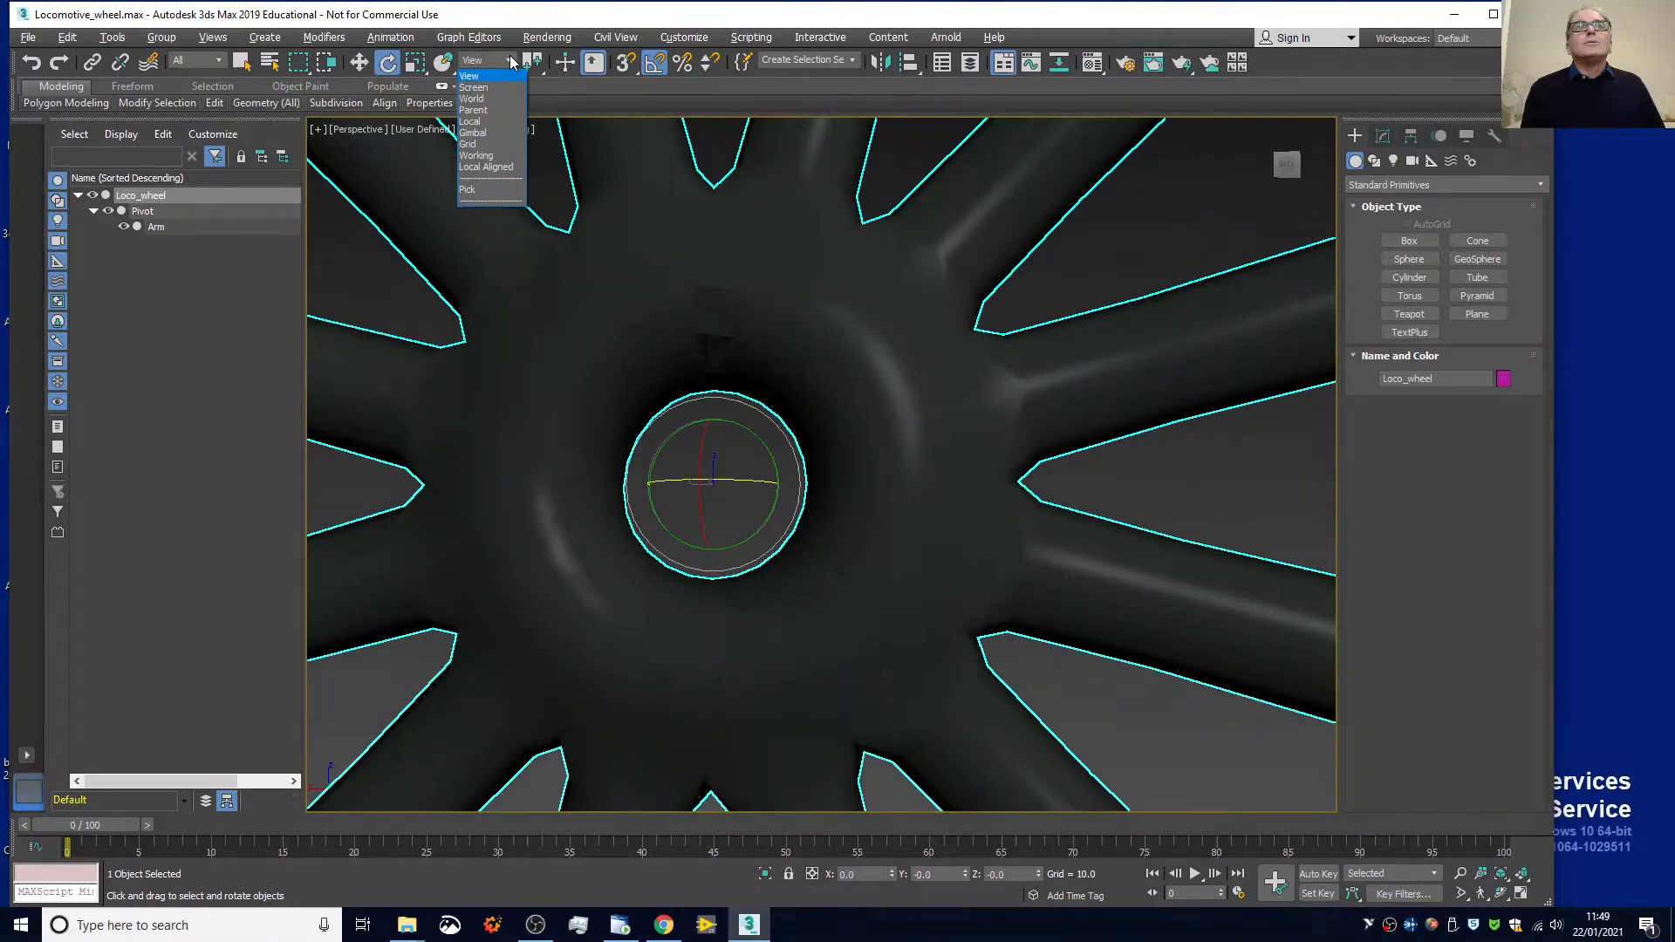
pyautogui.click(469, 121)
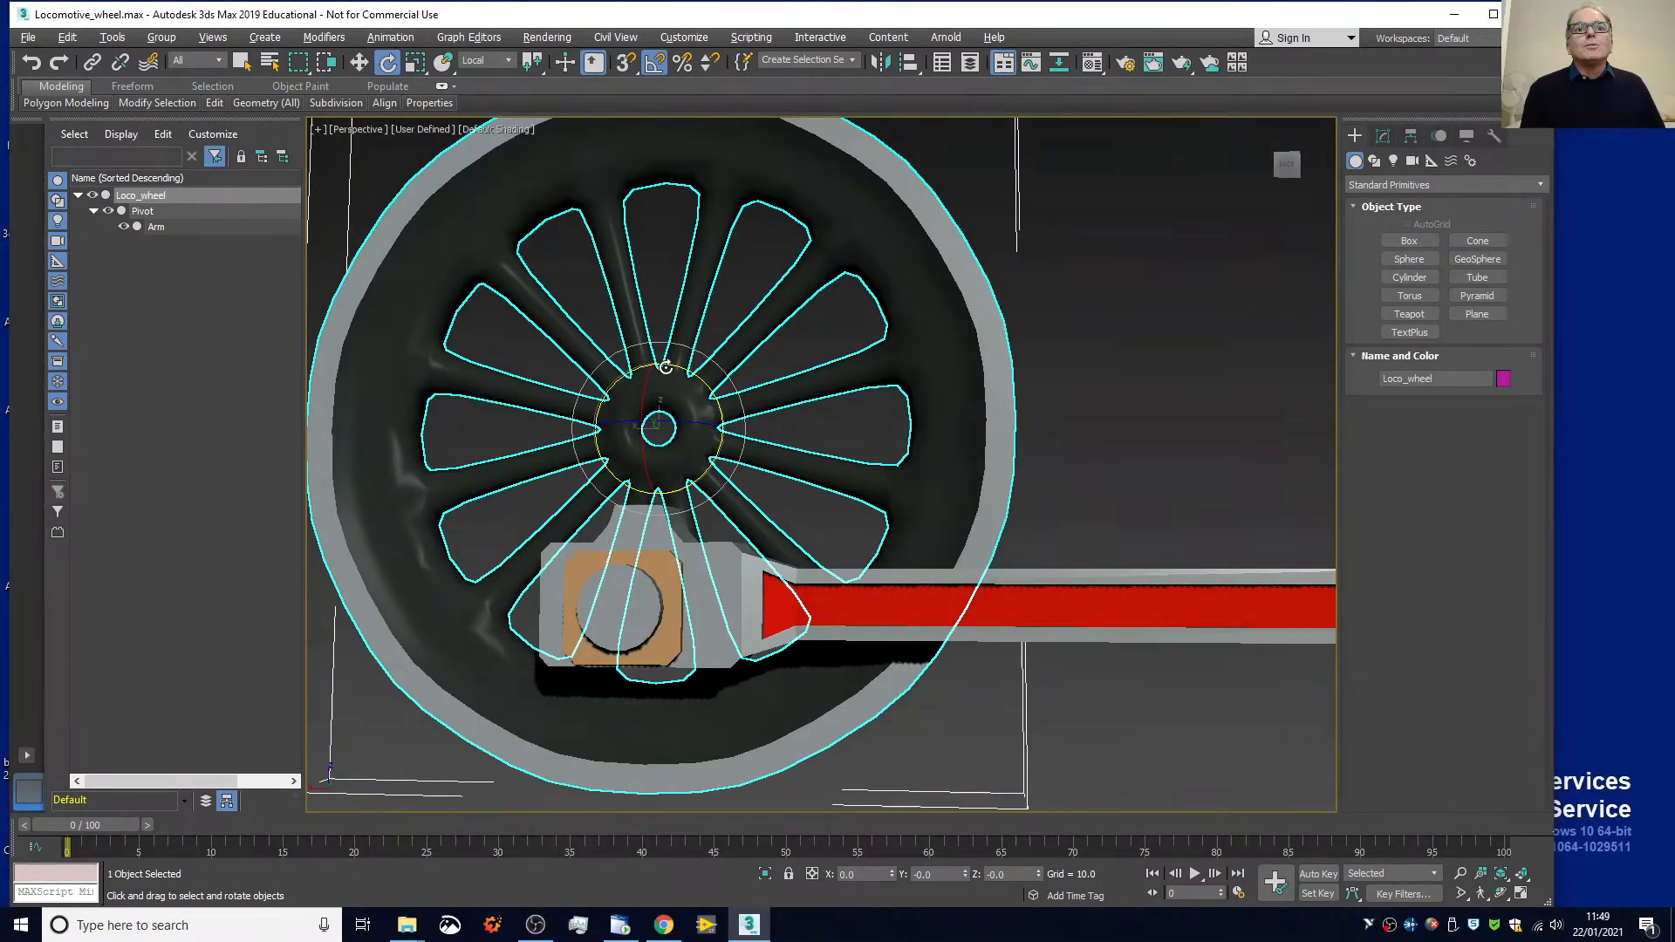
# Test-rotate Loco_wheel about its local Y axis, swinging it to about -45 degrees and back, and undo the rotation
pyautogui.moveTo(665, 367); pyautogui.dragTo(706, 377)
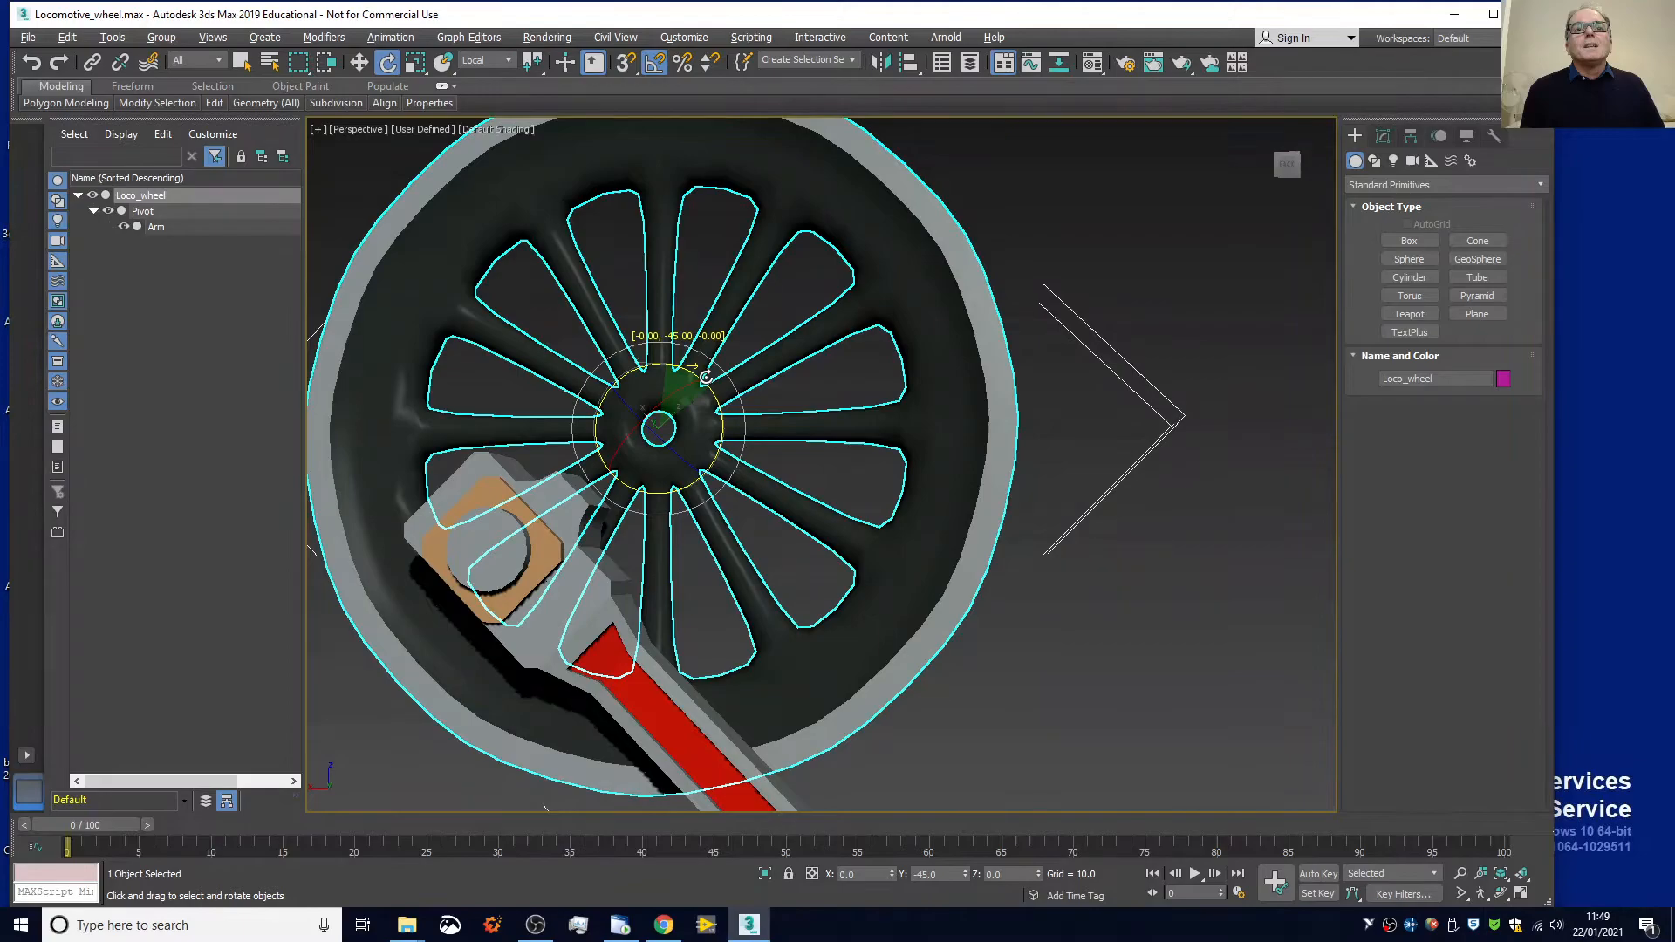
pyautogui.moveTo(706, 377); pyautogui.dragTo(659, 355)
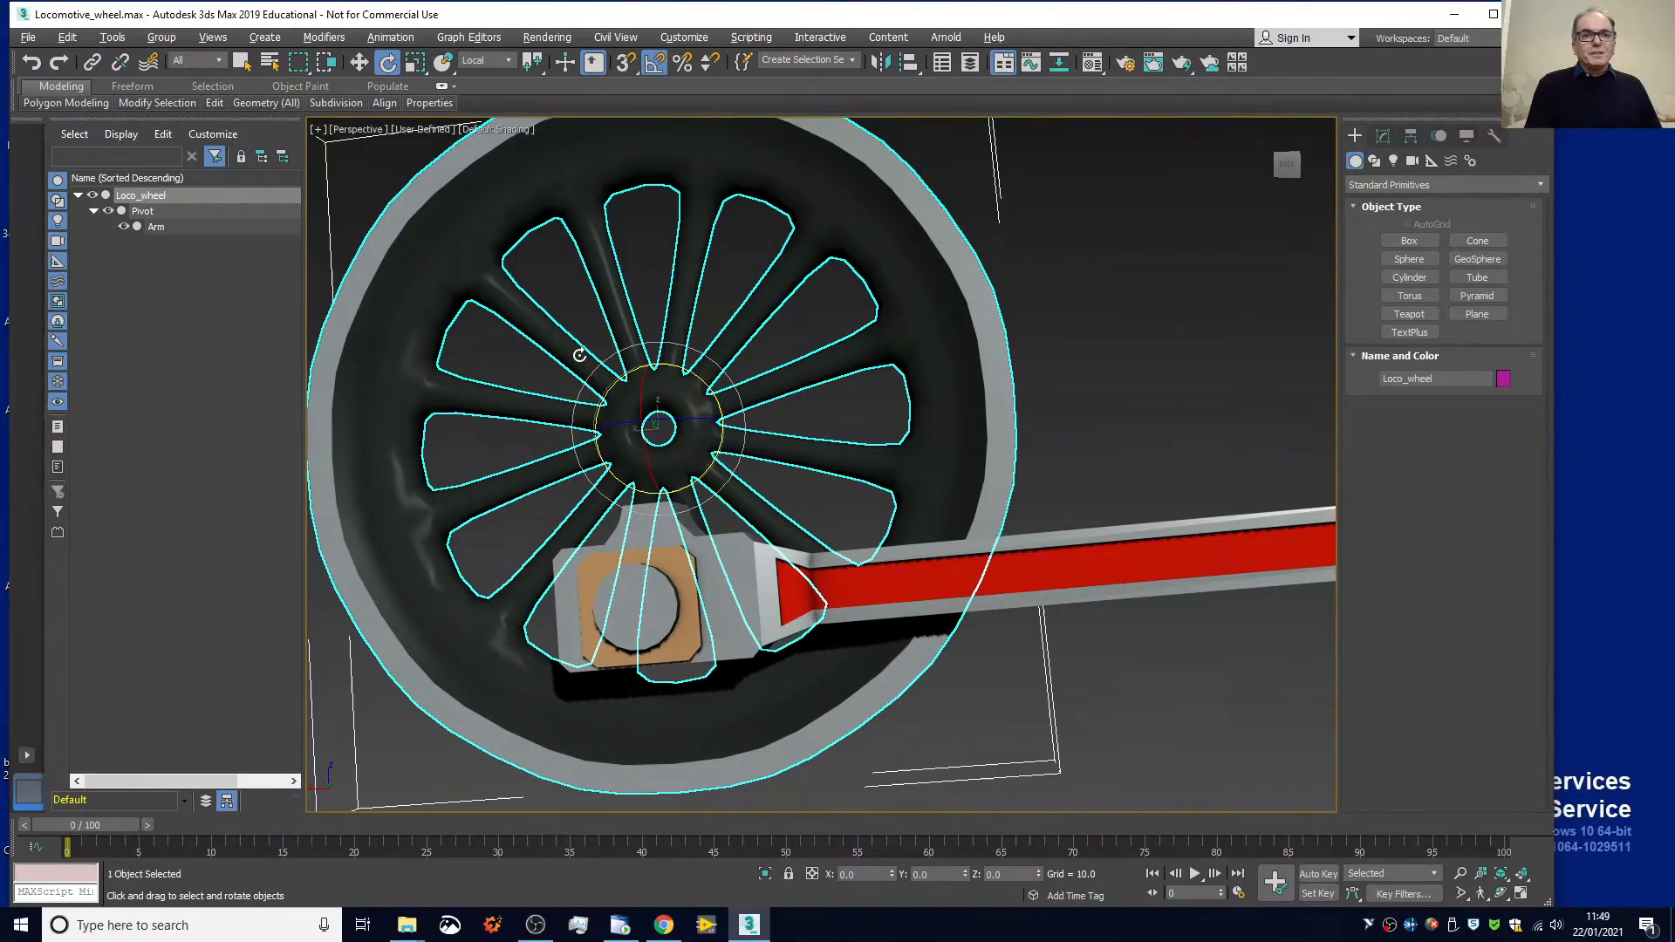
pyautogui.hotkey('ctrl', 'z')
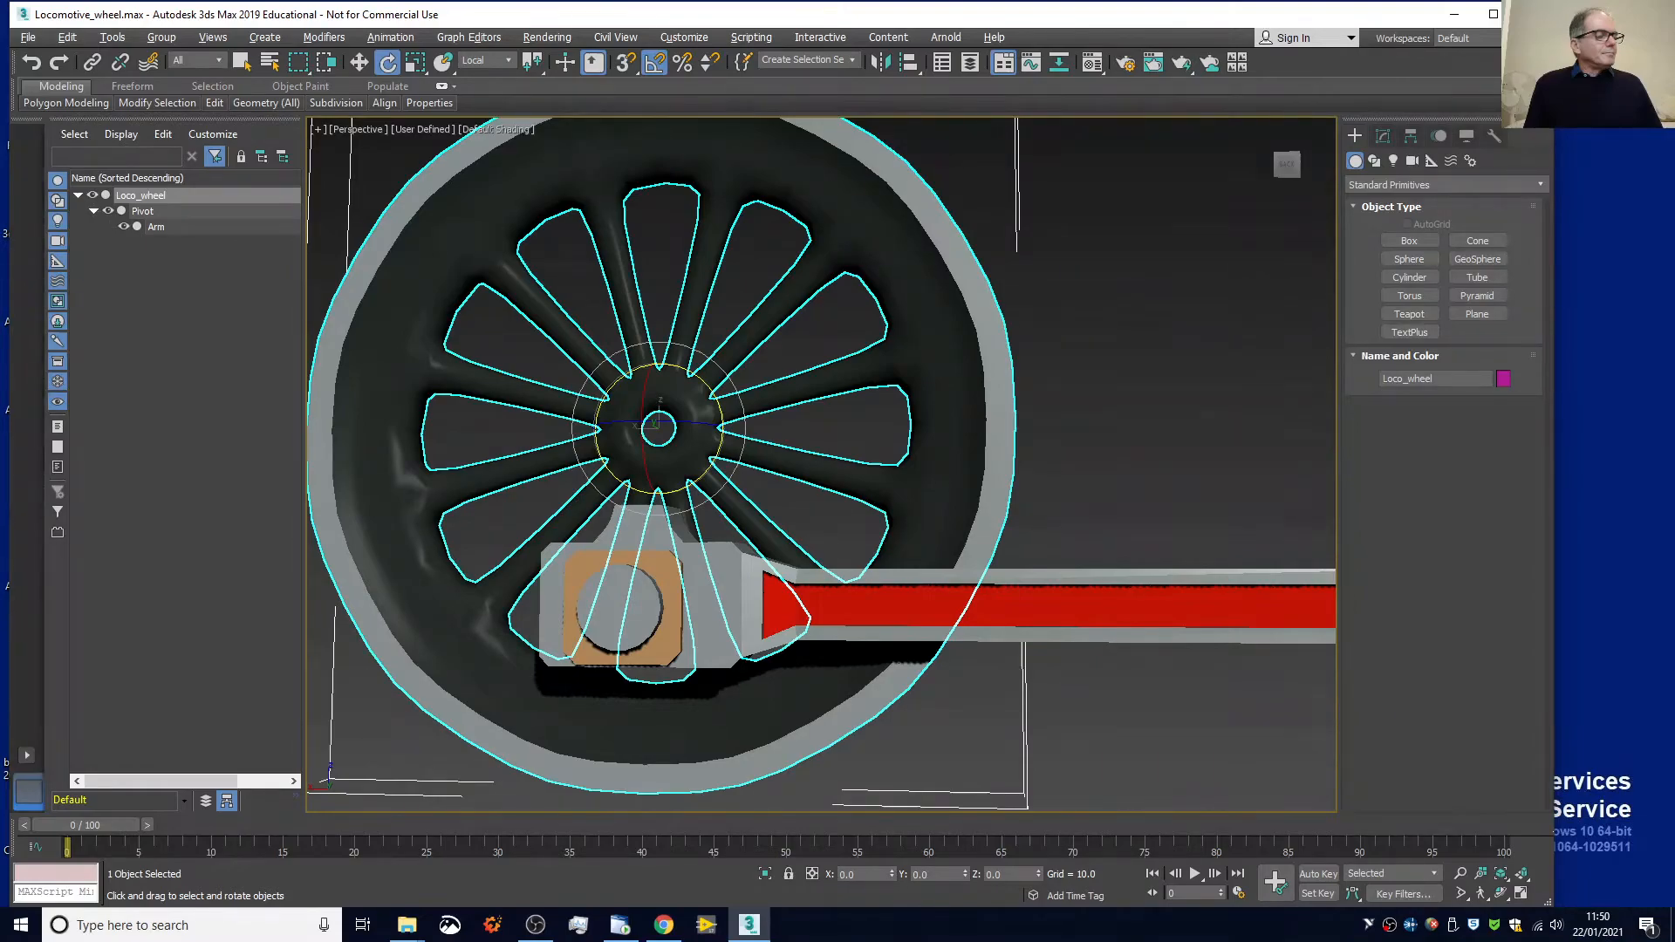
# Select Arm, step up the hierarchy through Pivot to Loco_wheel, and step back down to Pivot
pyautogui.click(156, 227)
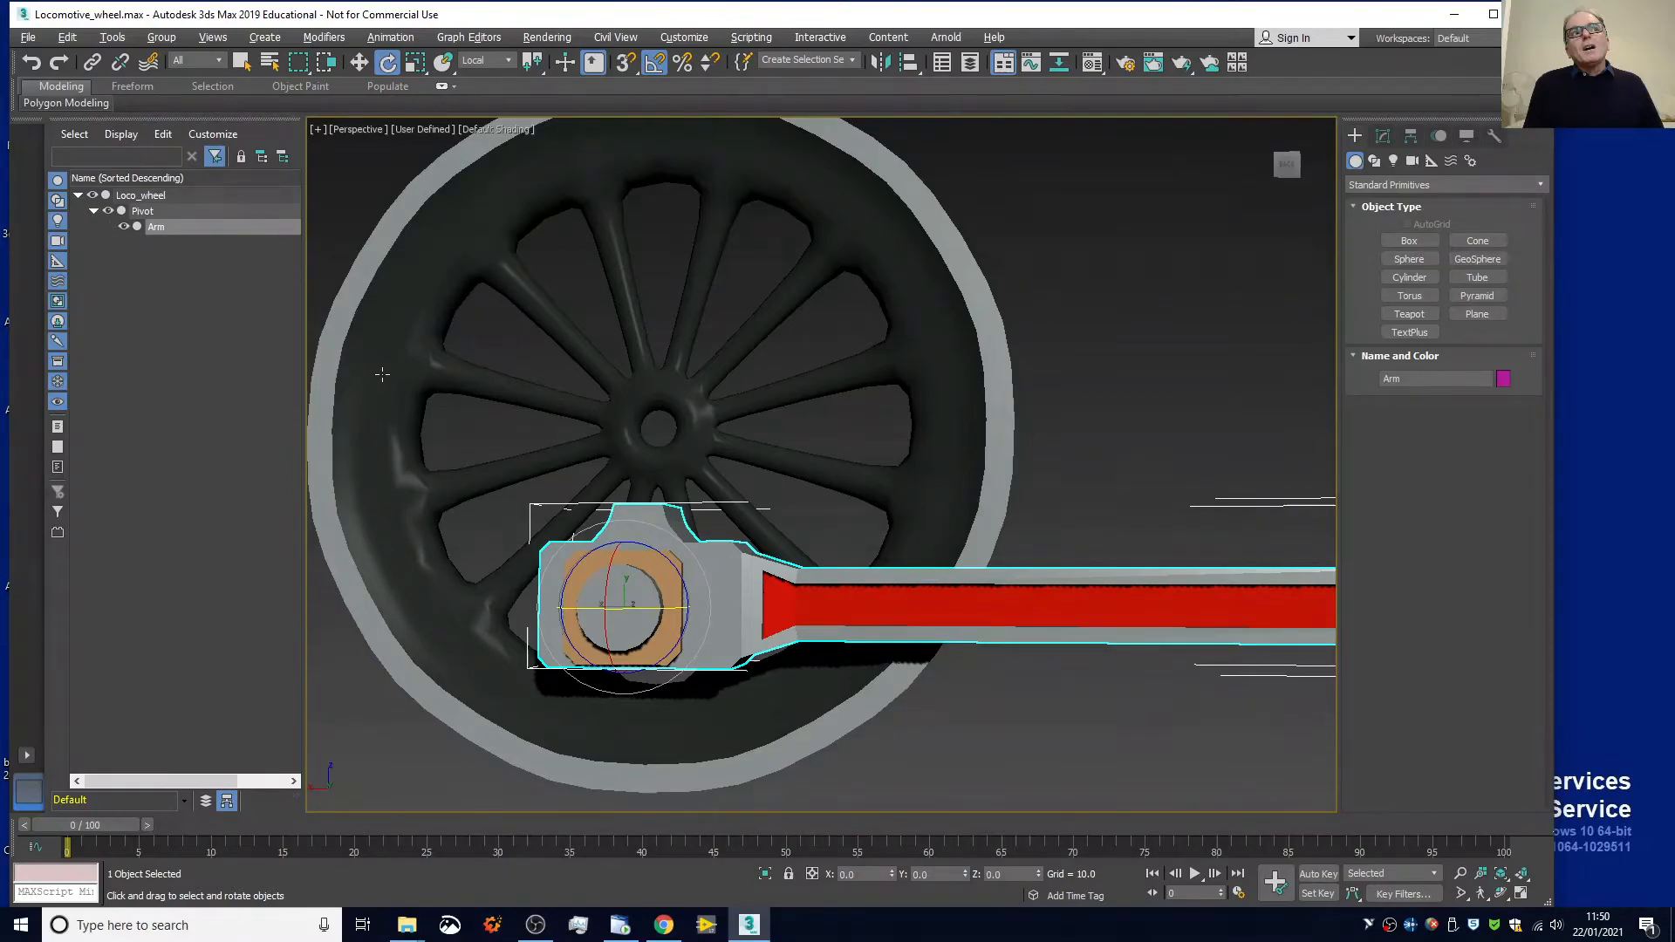
pyautogui.click(382, 374)
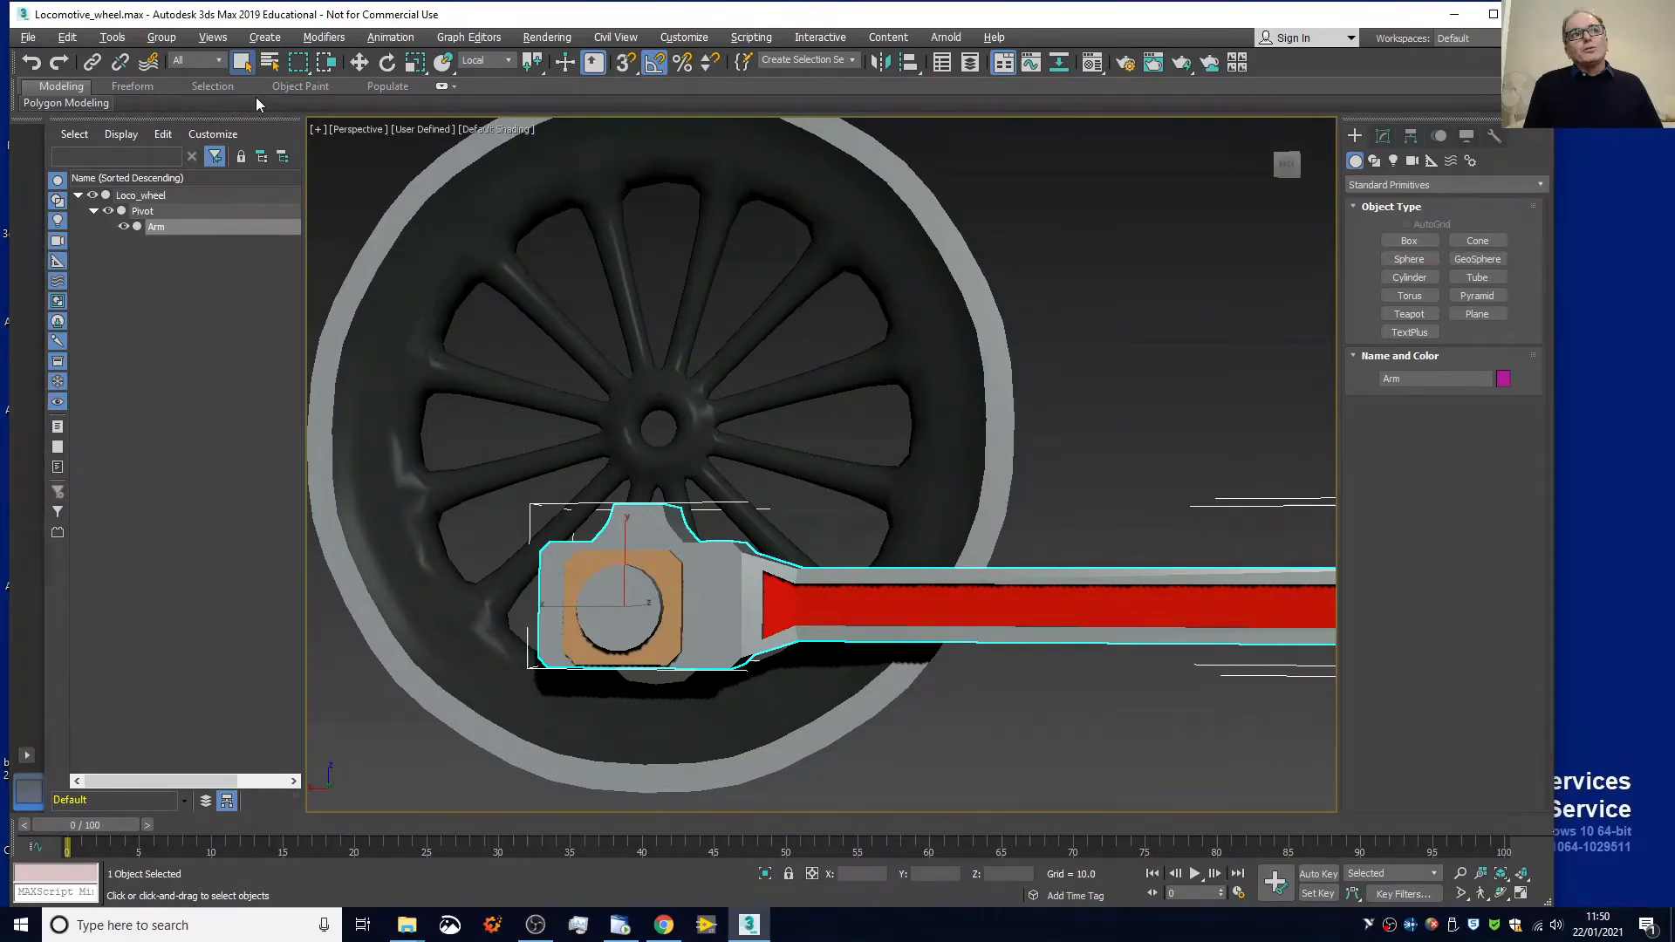
pyautogui.press('pageup')
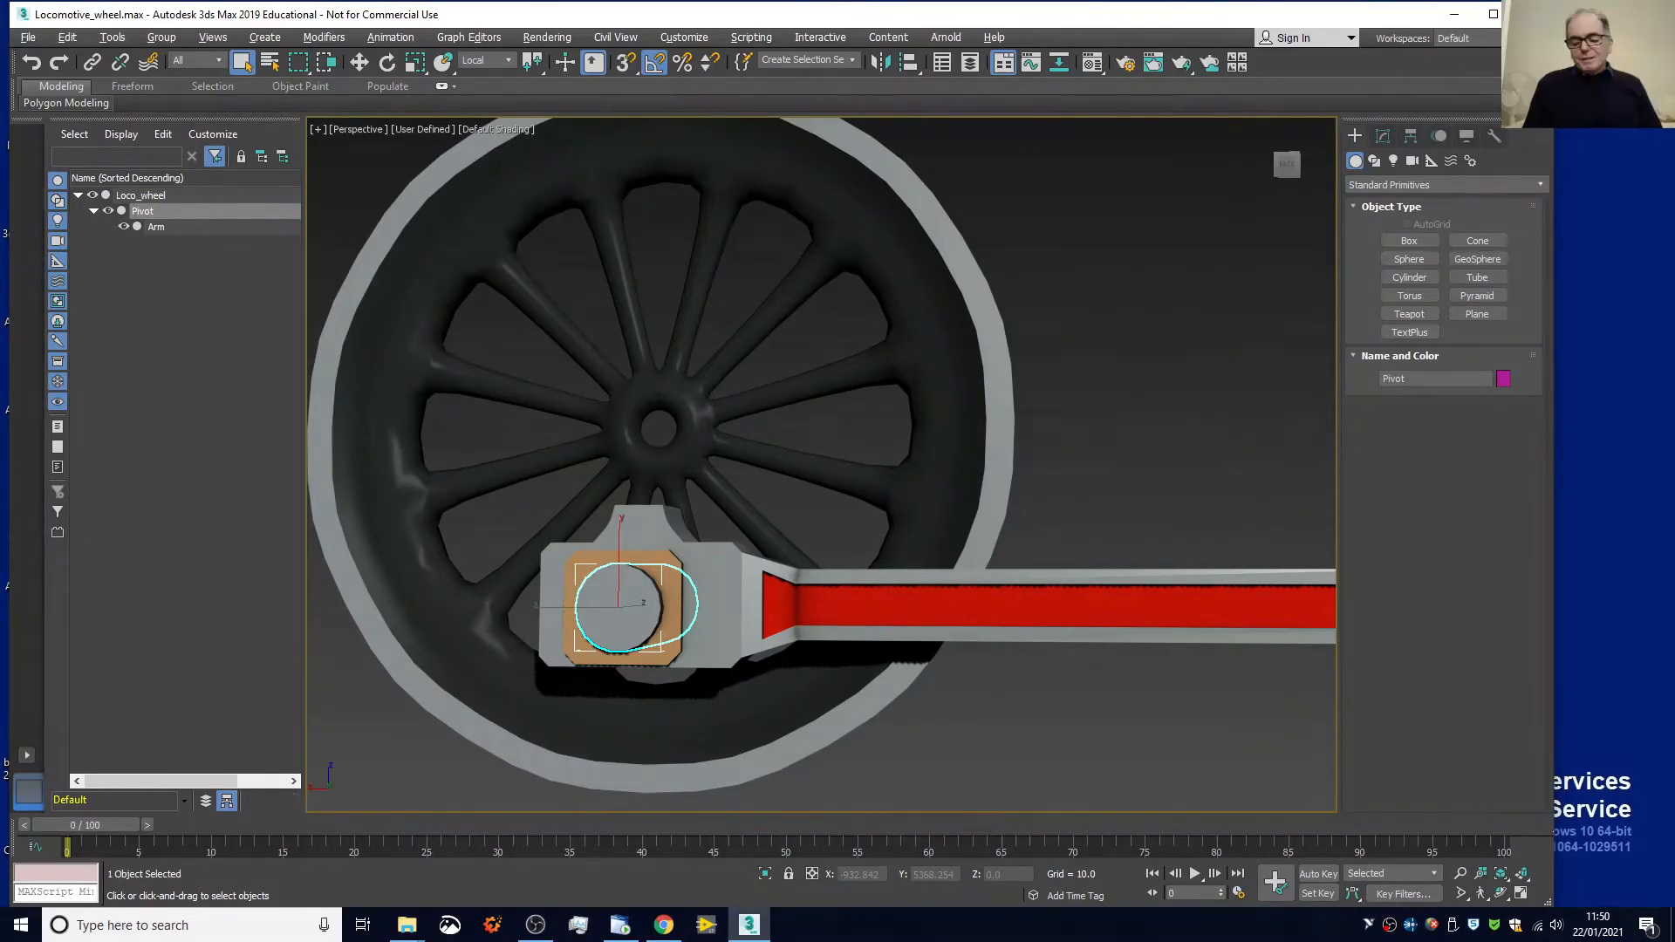
pyautogui.press('pageup')
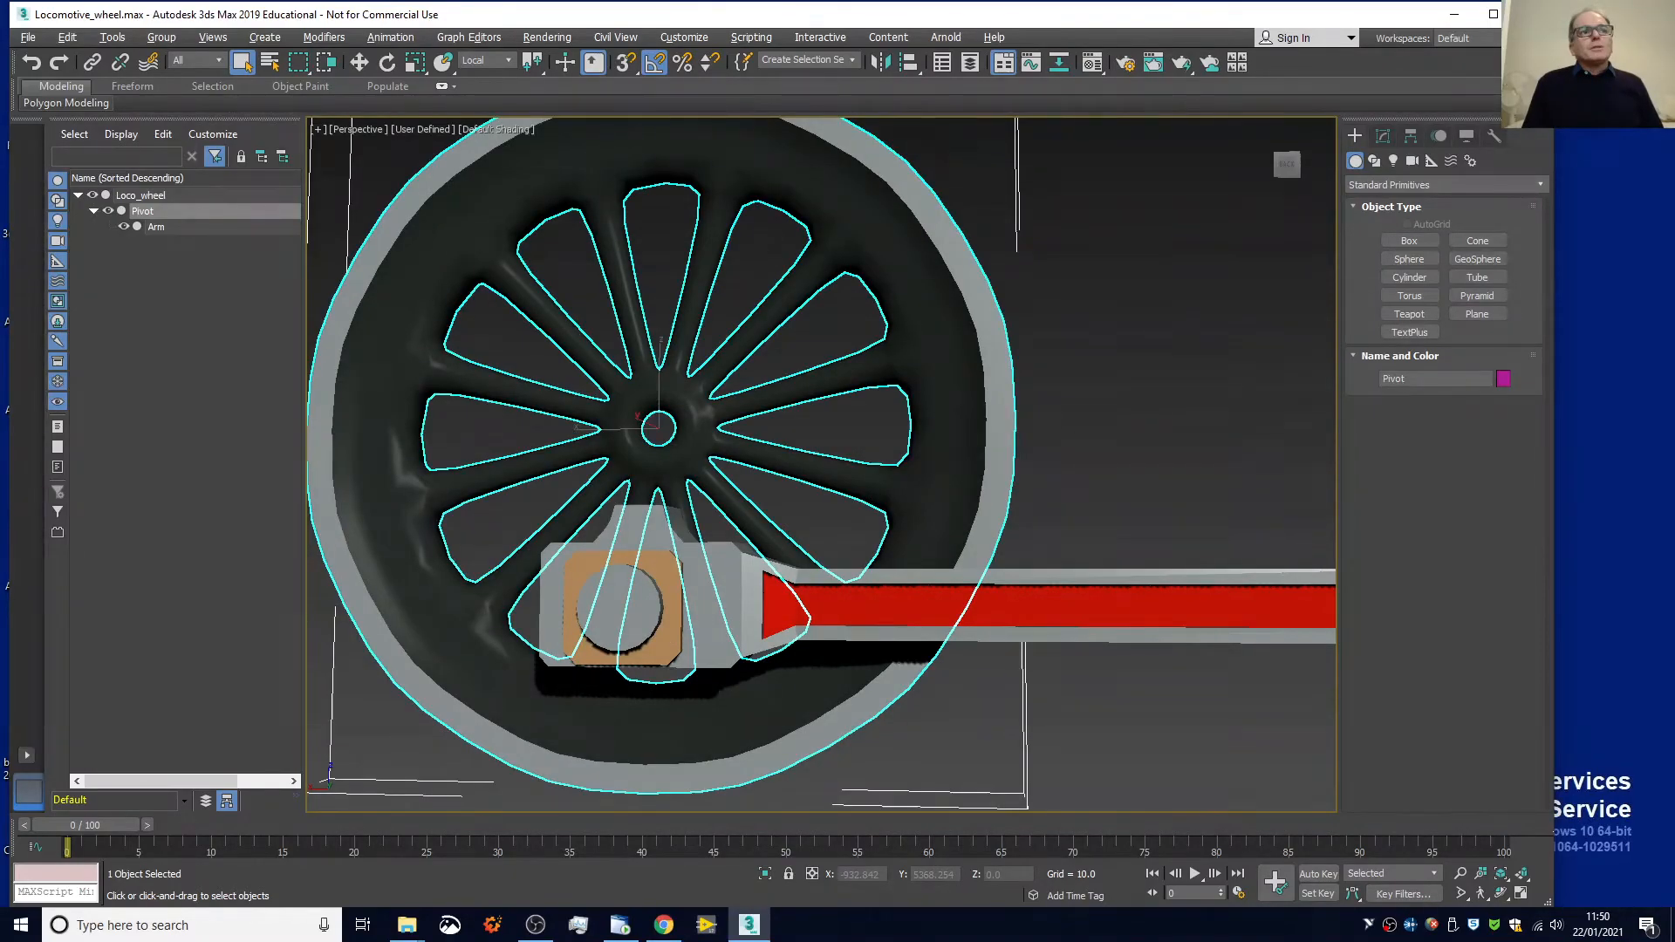
pyautogui.press('pagedown')
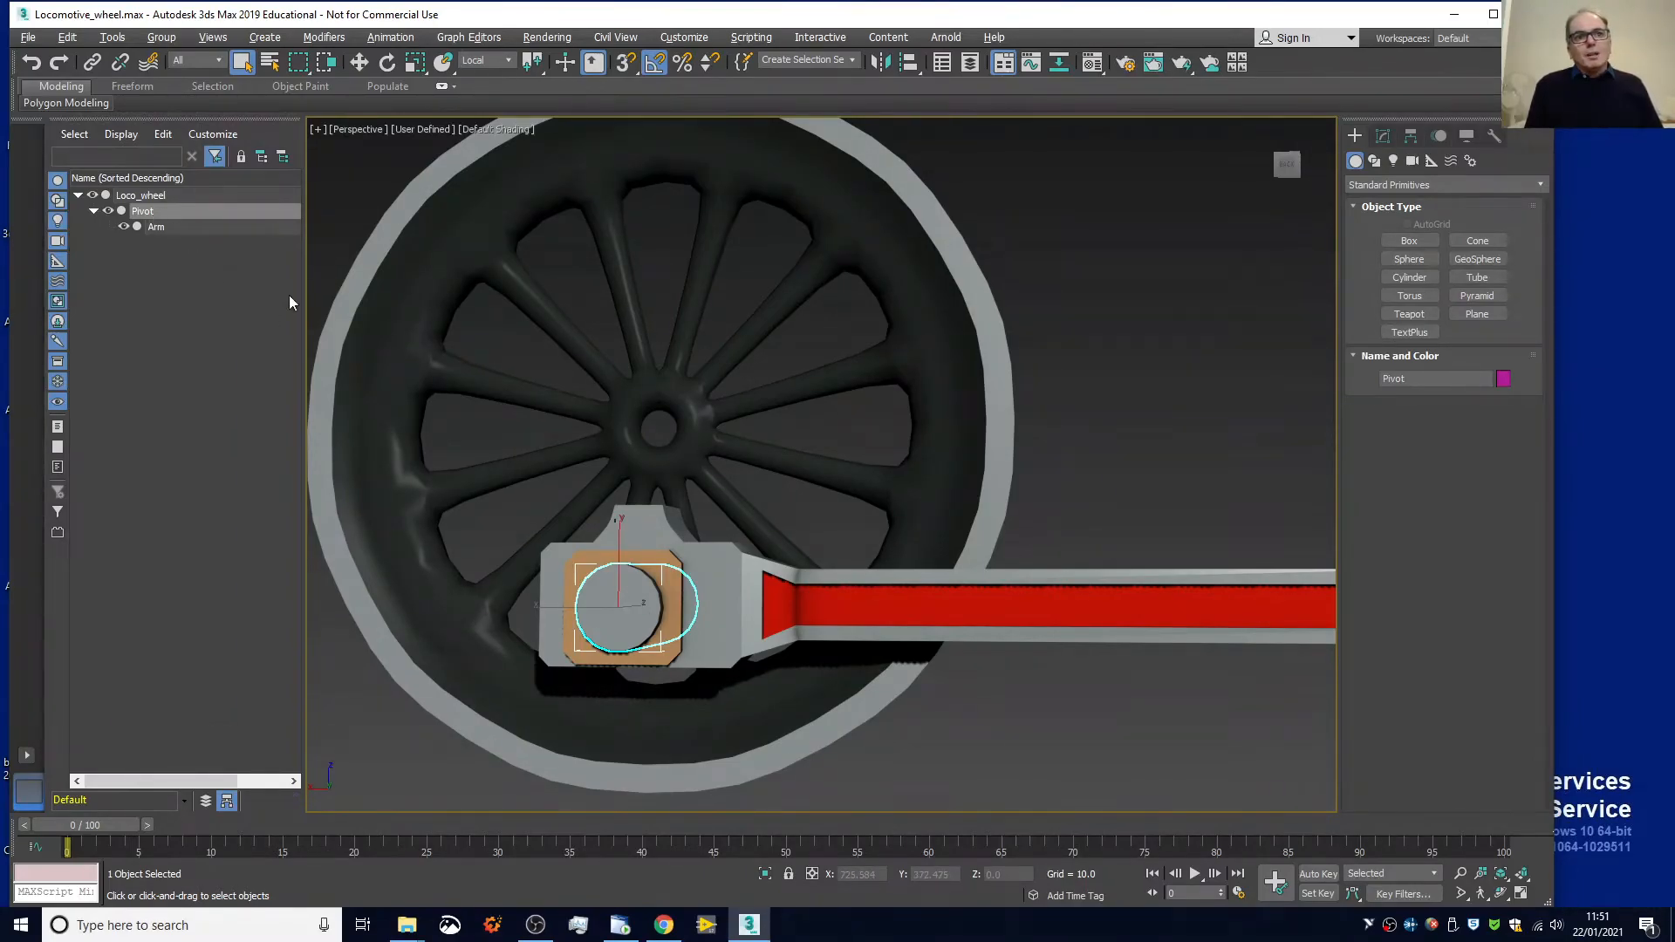
# Turn off inheritance of Y rotation in the link info of Pivot
pyautogui.click(1410, 137)
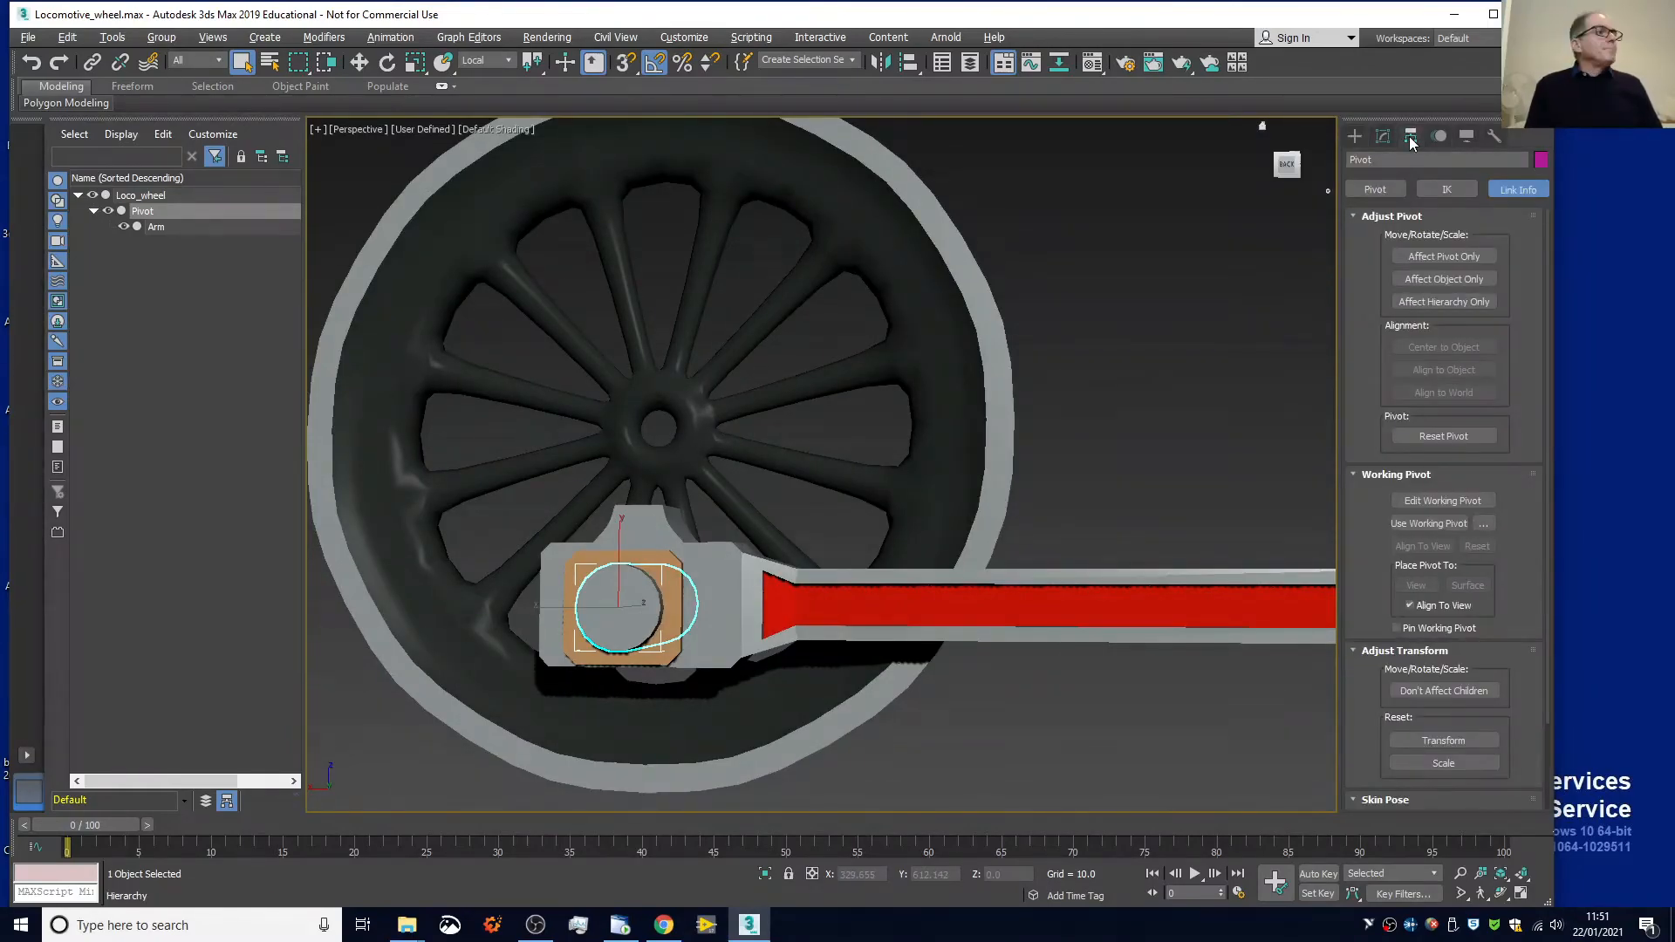
pyautogui.click(1520, 190)
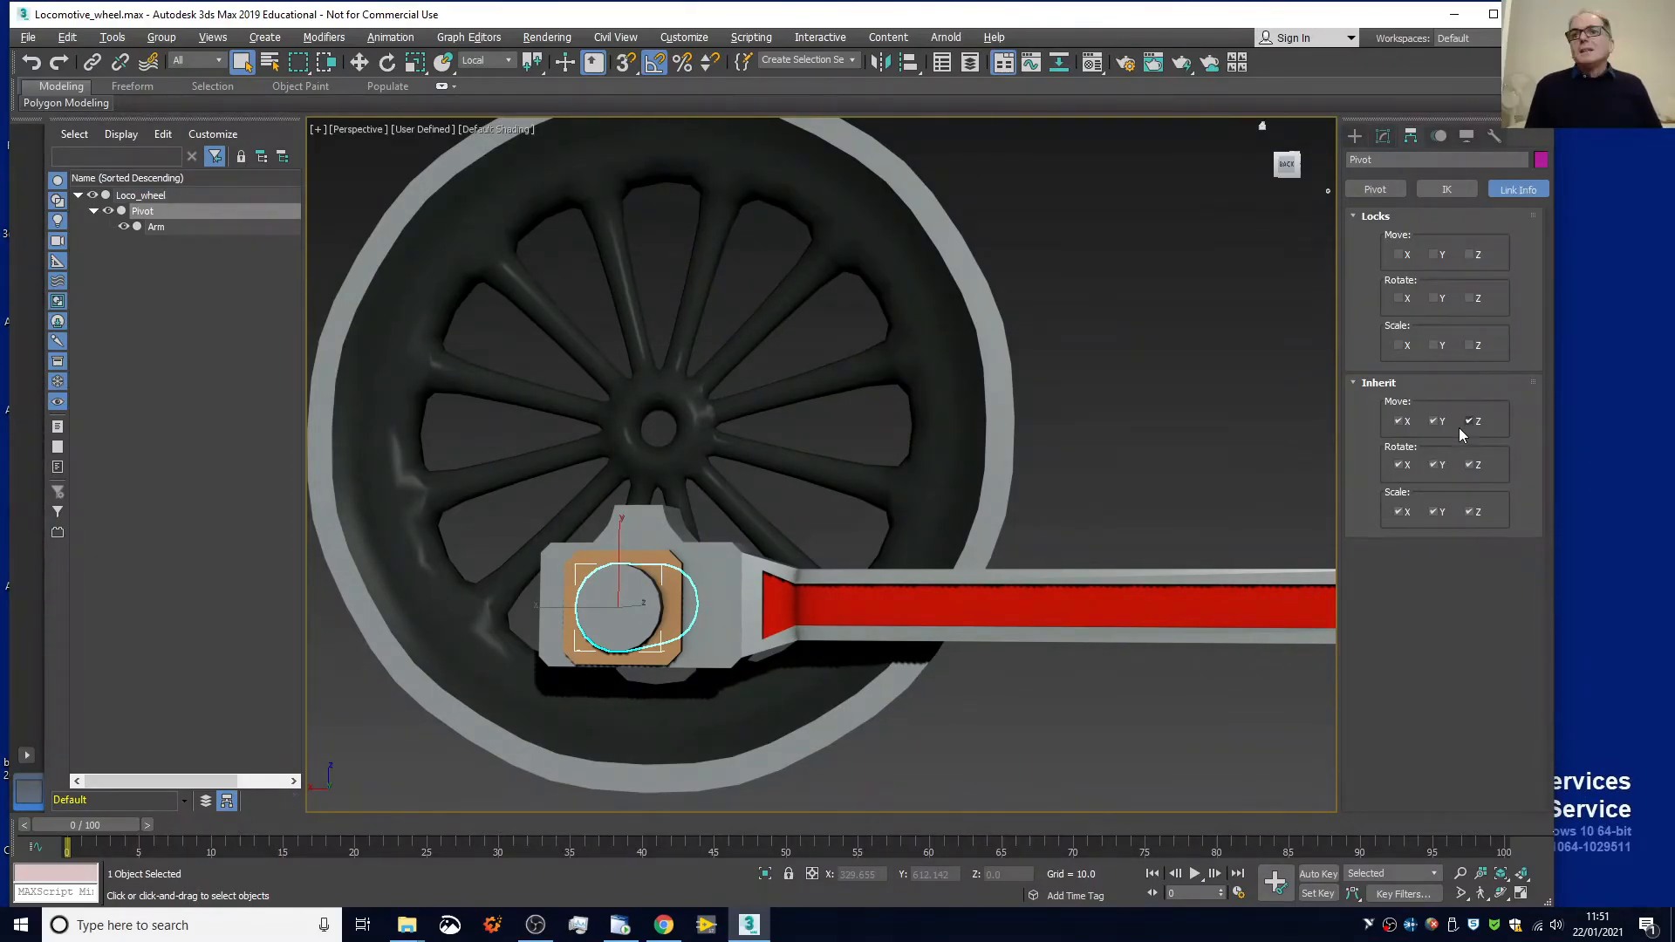
pyautogui.click(1436, 465)
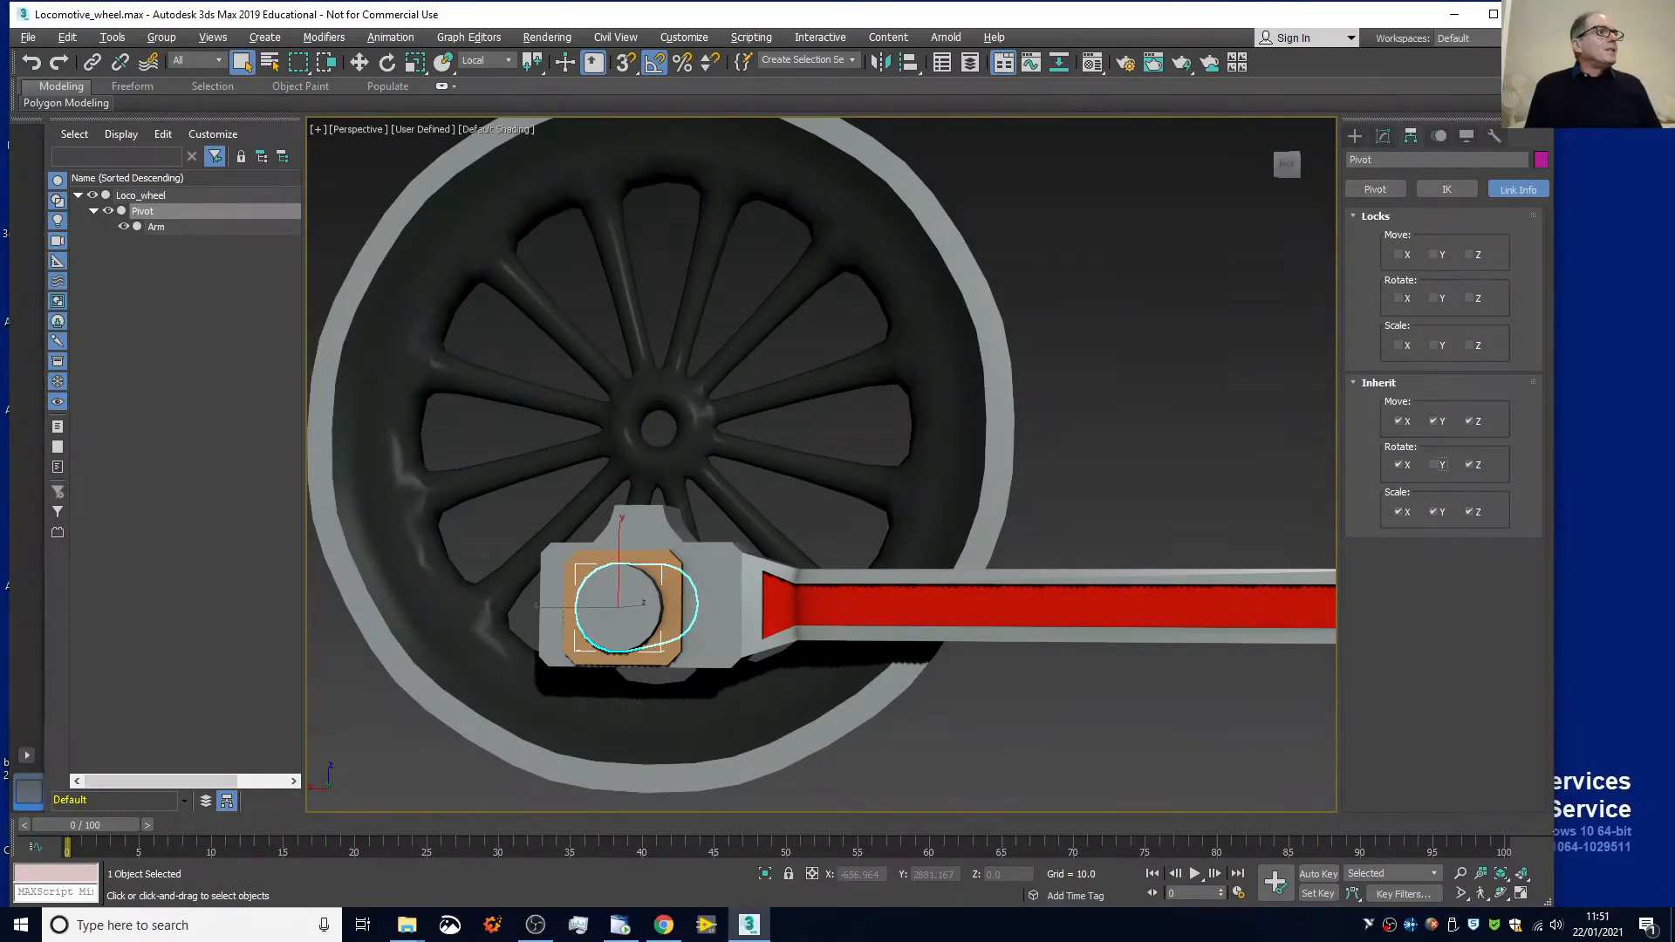
# Rotate Loco_wheel back and forth about its local Y axis between about -80 and 30 degrees, and check Pivot and Arm
pyautogui.click(375, 262)
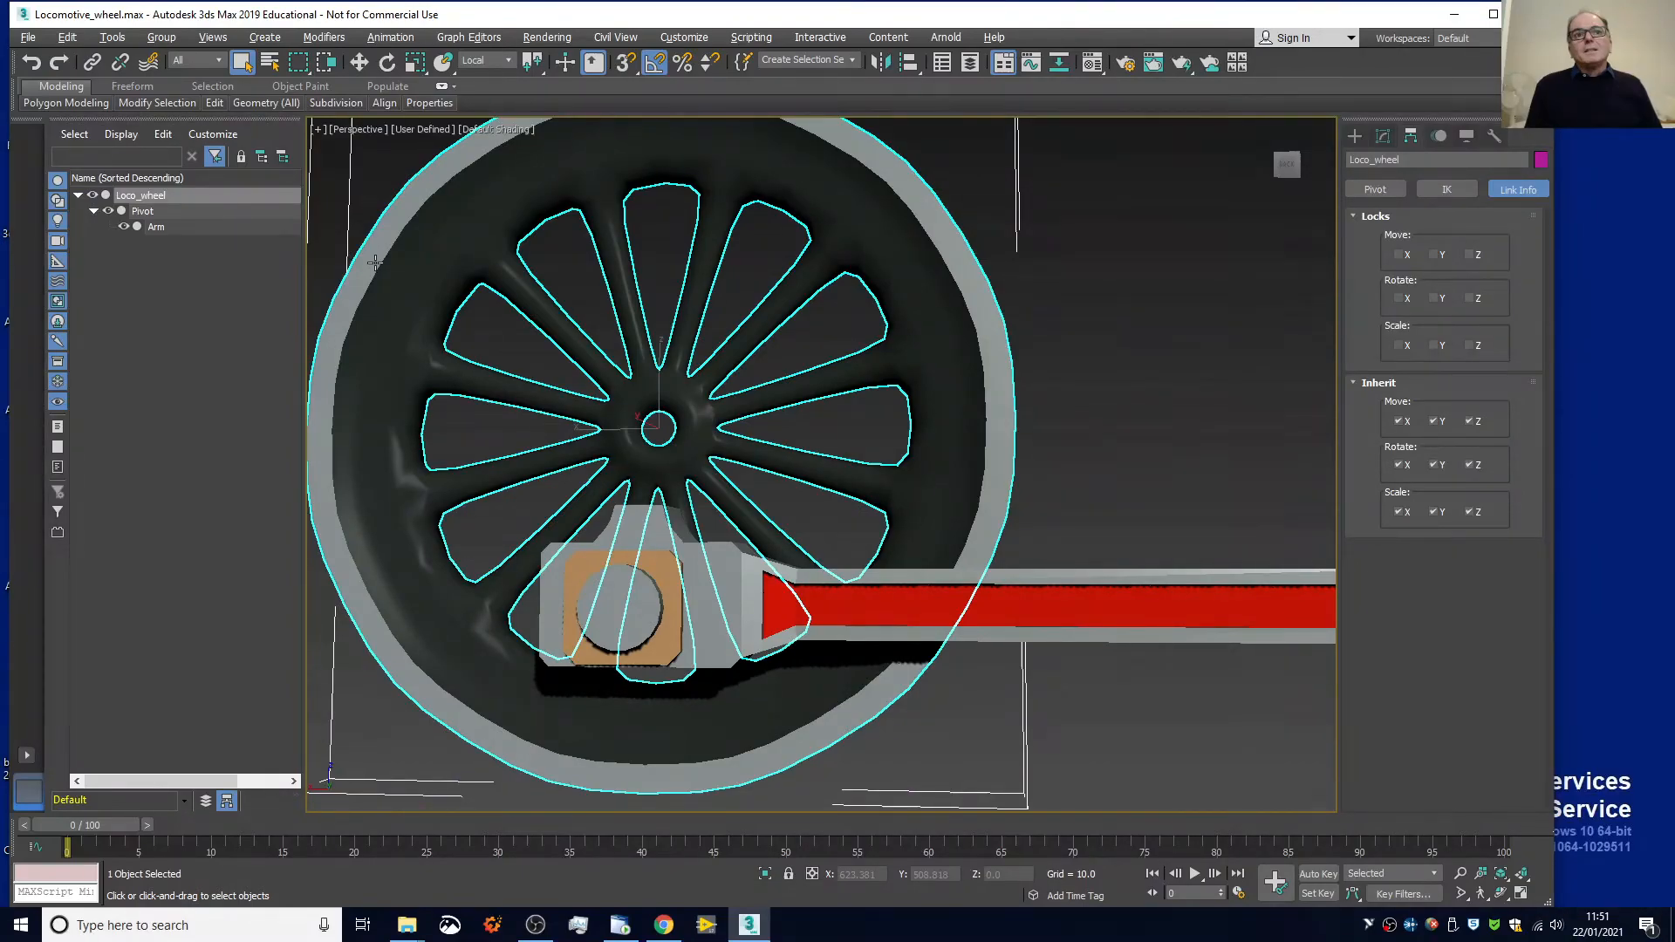
pyautogui.press('e')
pyautogui.moveTo(630, 371); pyautogui.dragTo(736, 403)
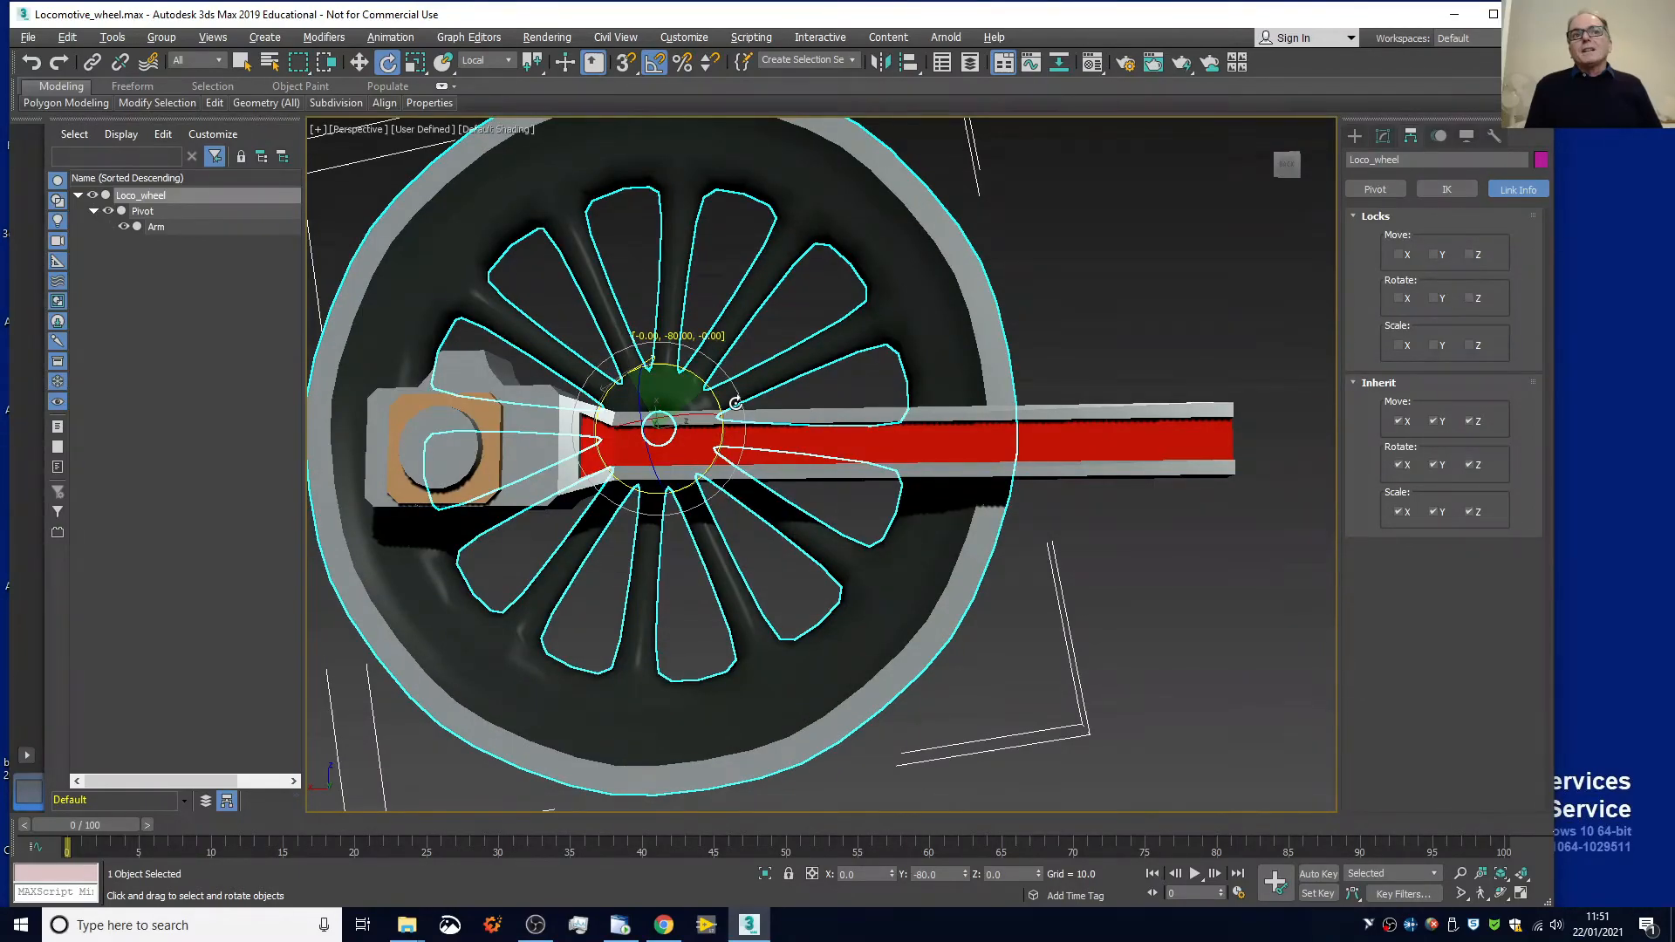
pyautogui.moveTo(736, 403); pyautogui.dragTo(633, 504)
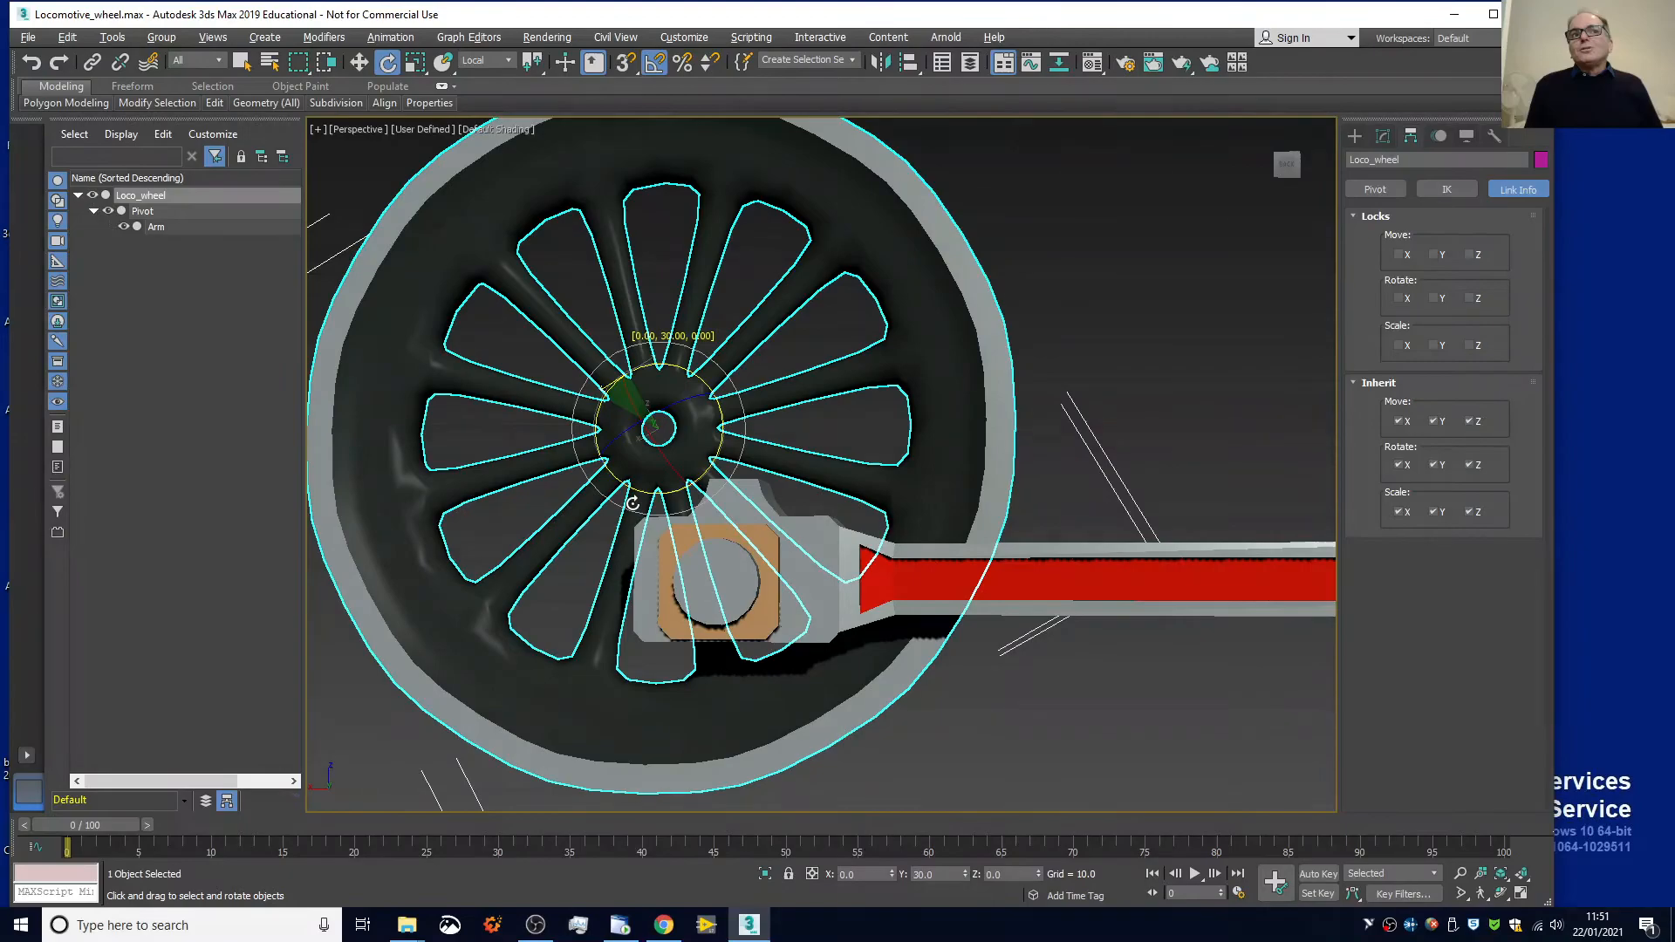
pyautogui.moveTo(633, 503); pyautogui.dragTo(624, 304)
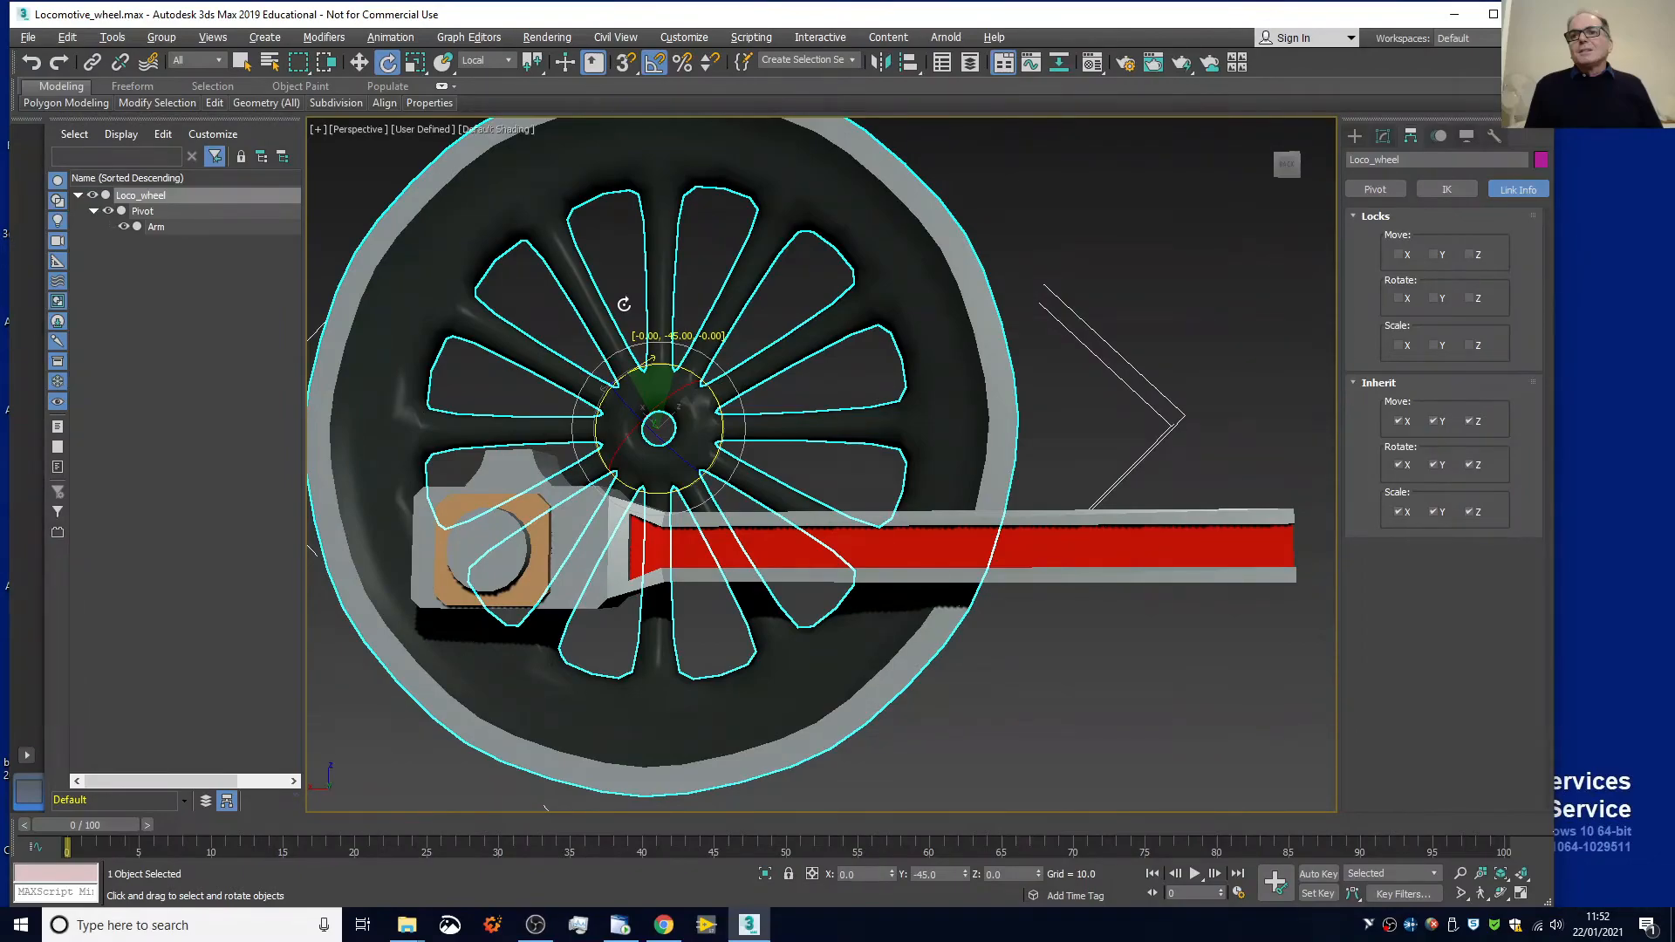
pyautogui.rightClick(623, 305)
pyautogui.click(143, 211)
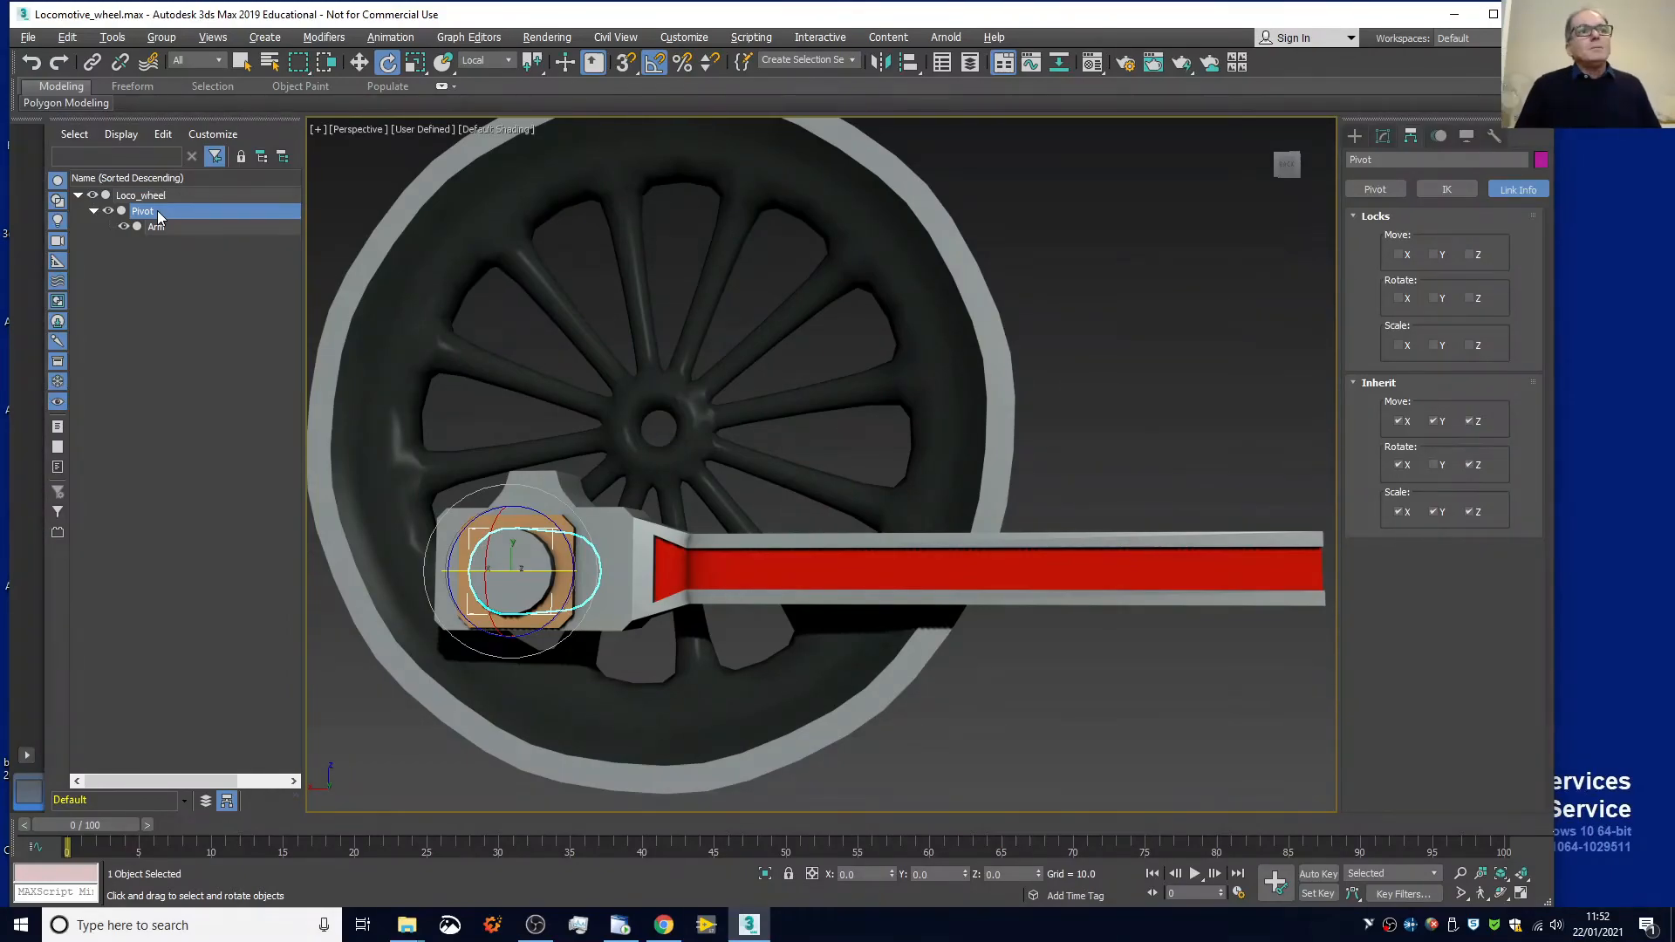
pyautogui.click(157, 226)
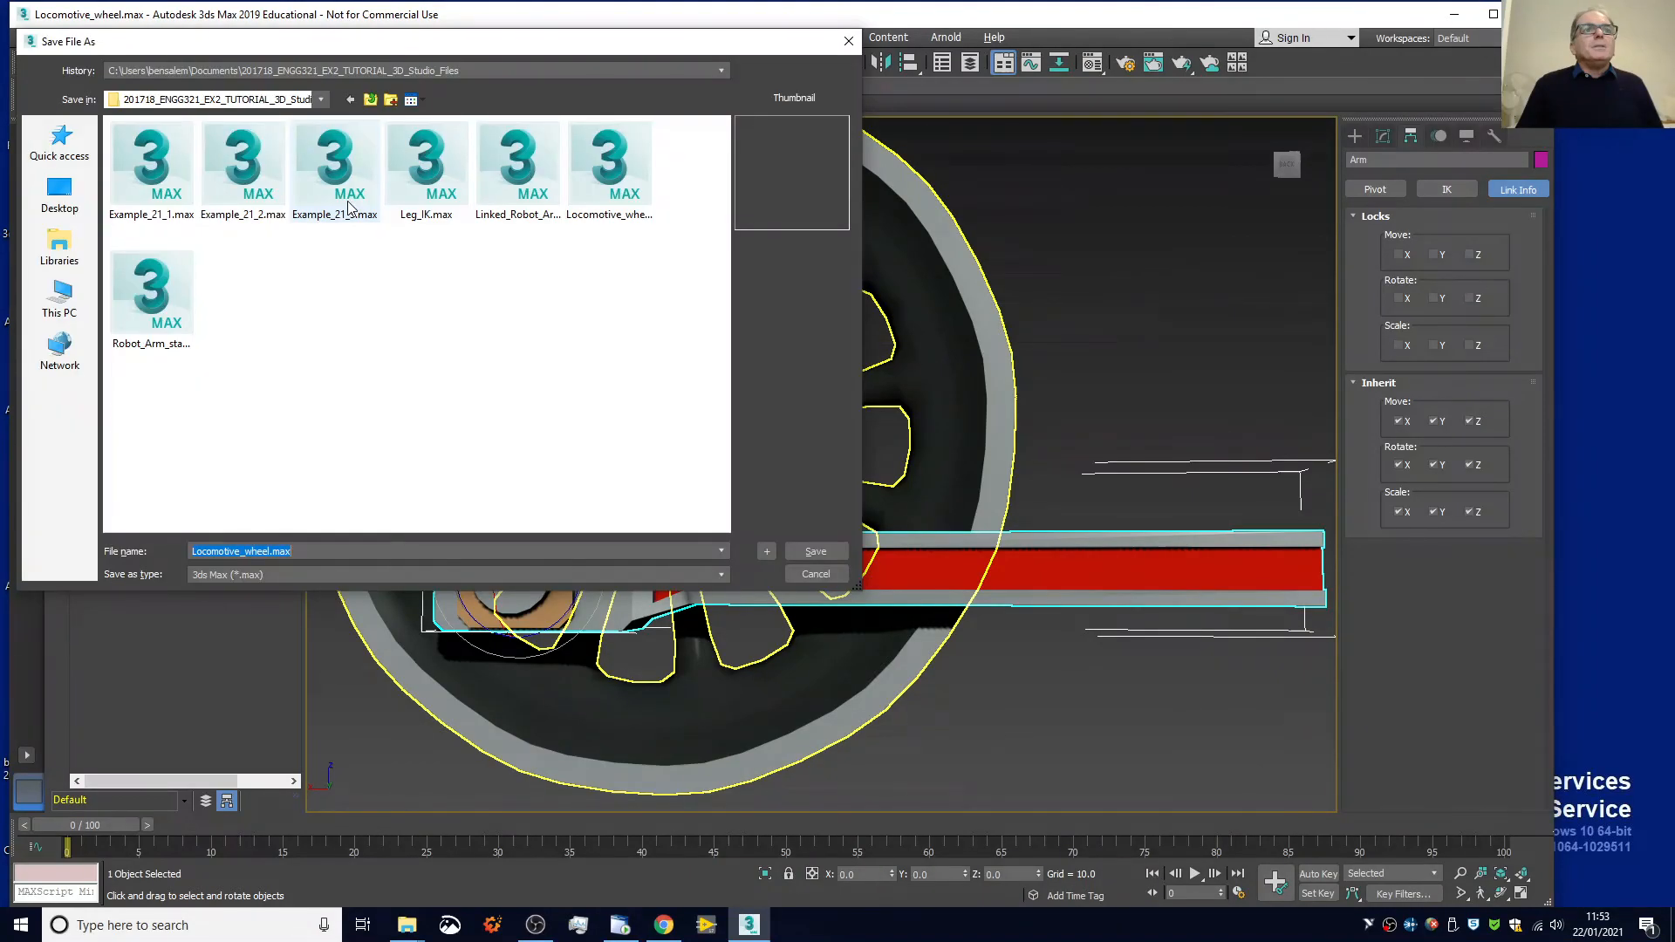
# Save the scene under the new name Example_21_4.max in the tutorial files folder
pyautogui.click(349, 207)
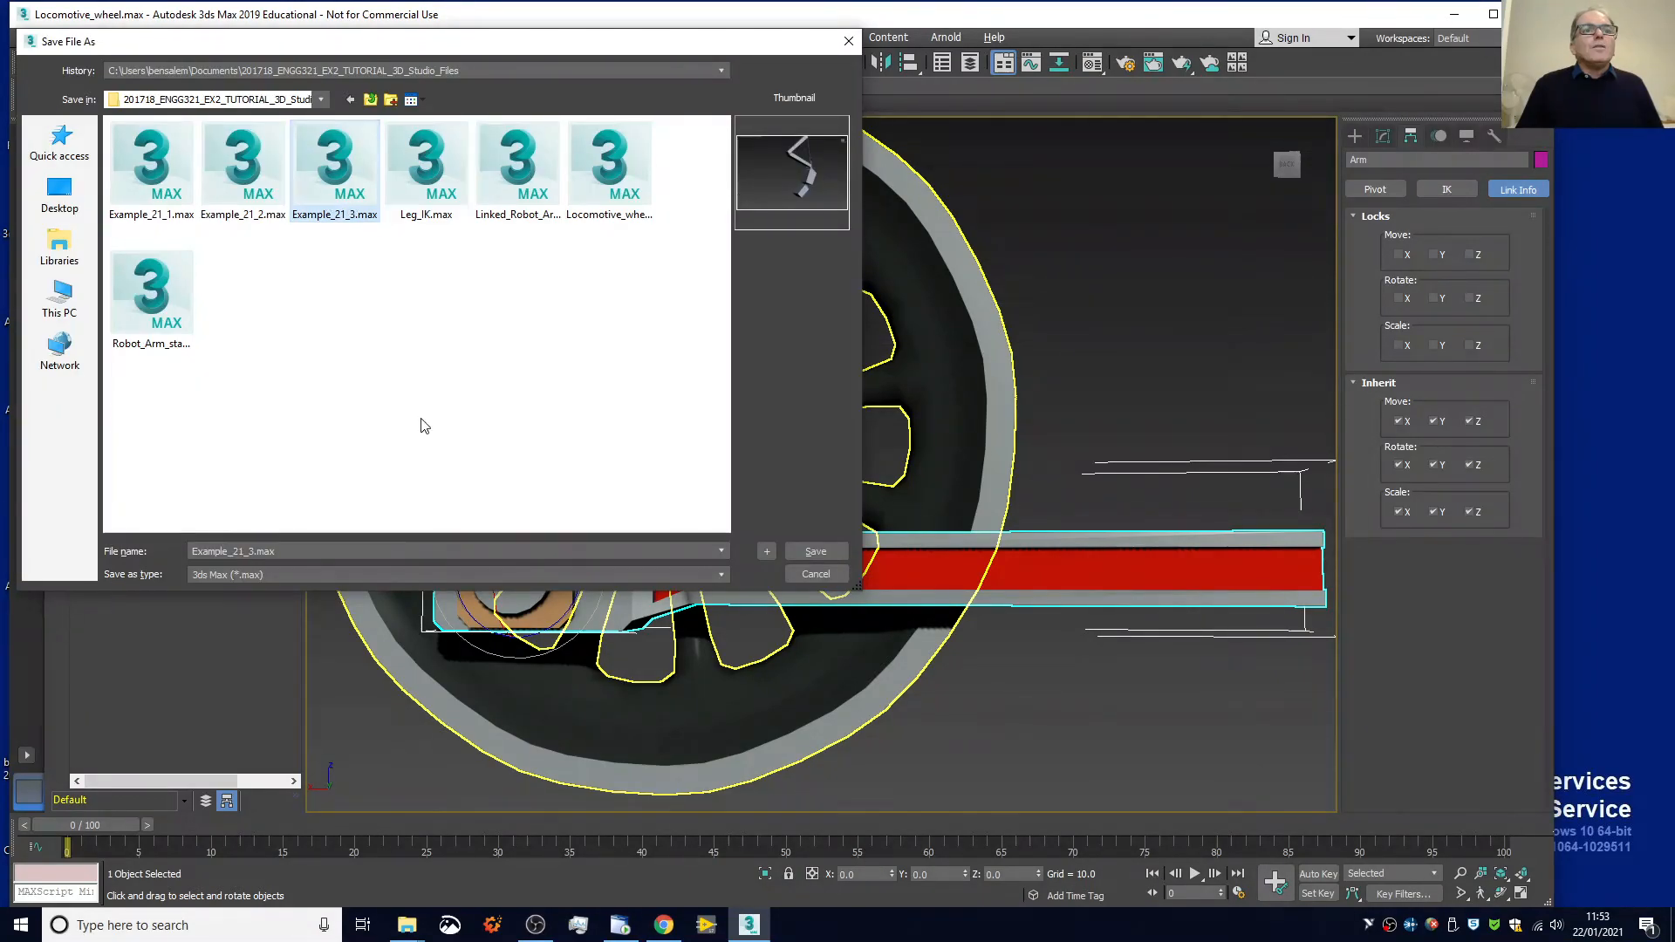
pyautogui.press('BackSpace')
pyautogui.write('4')
pyautogui.press('Return')
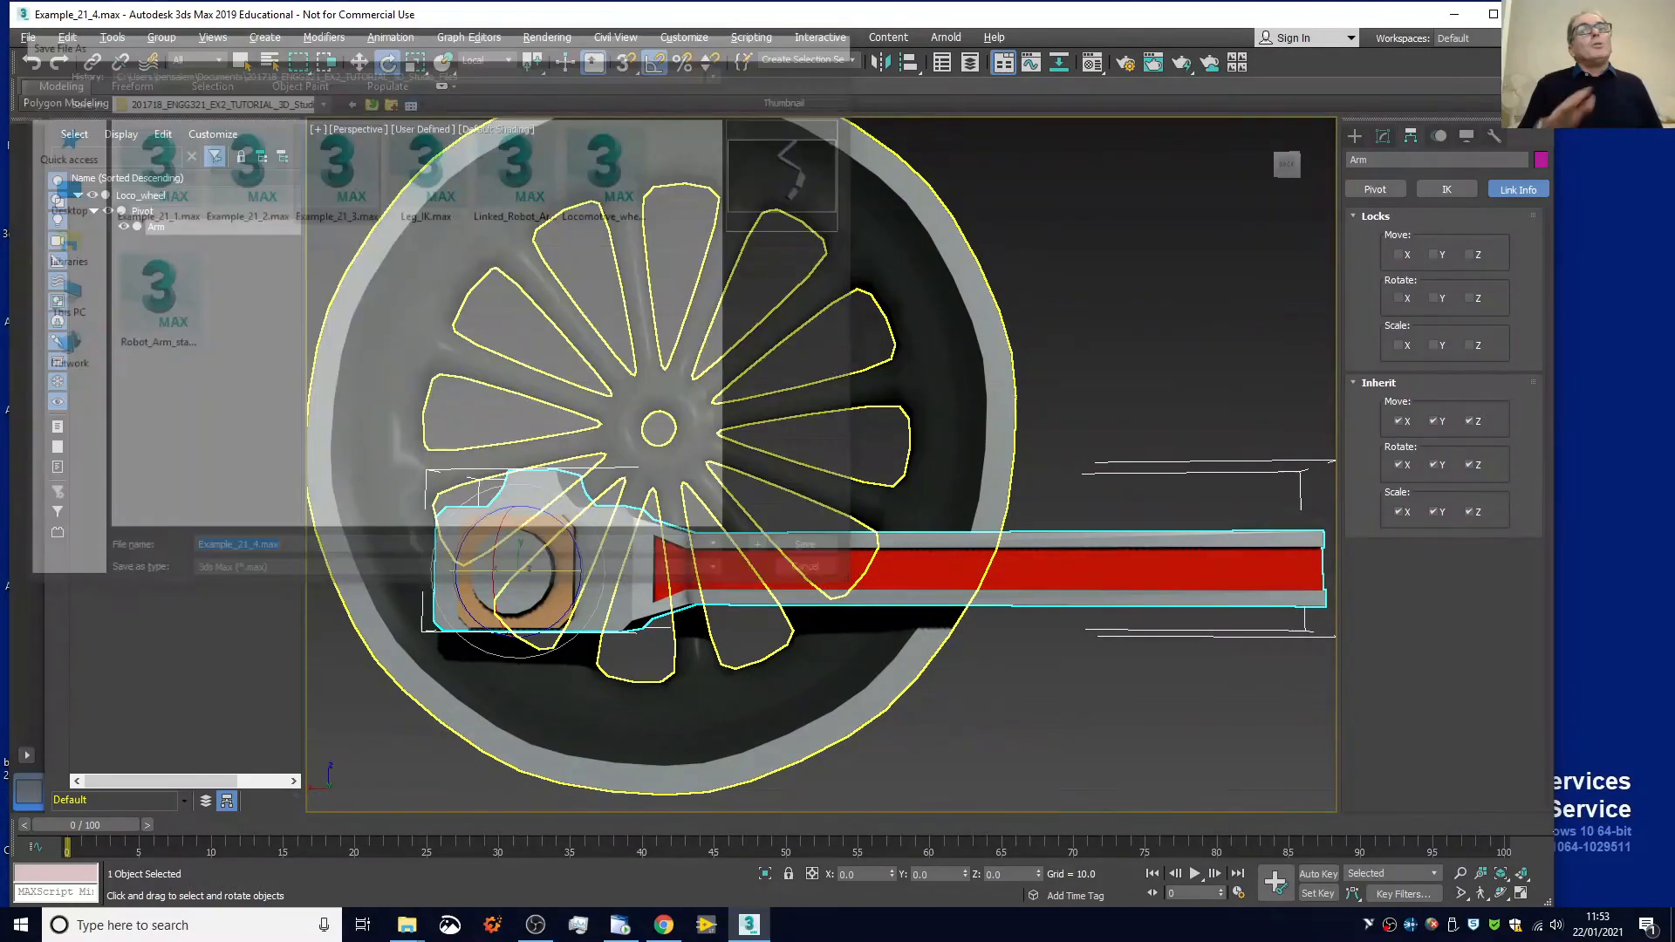